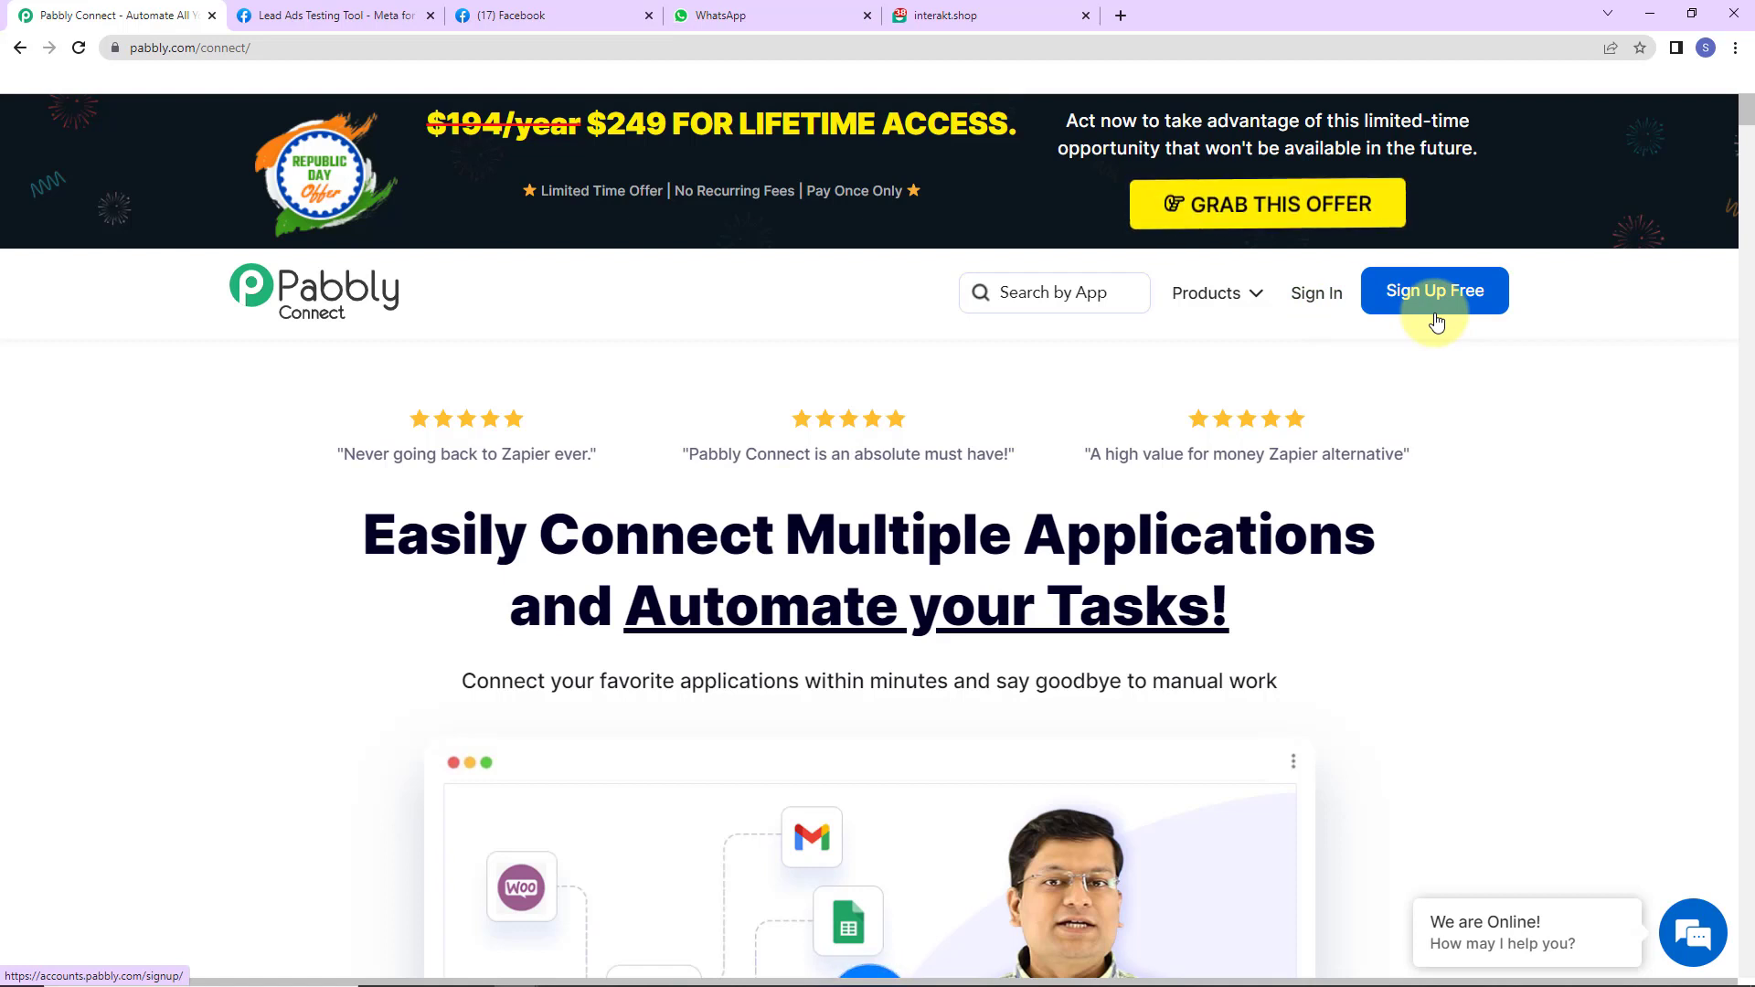
- Sign in to Pabbly, open Pabbly Connect, and start a new workflow
left_click(1308, 305)
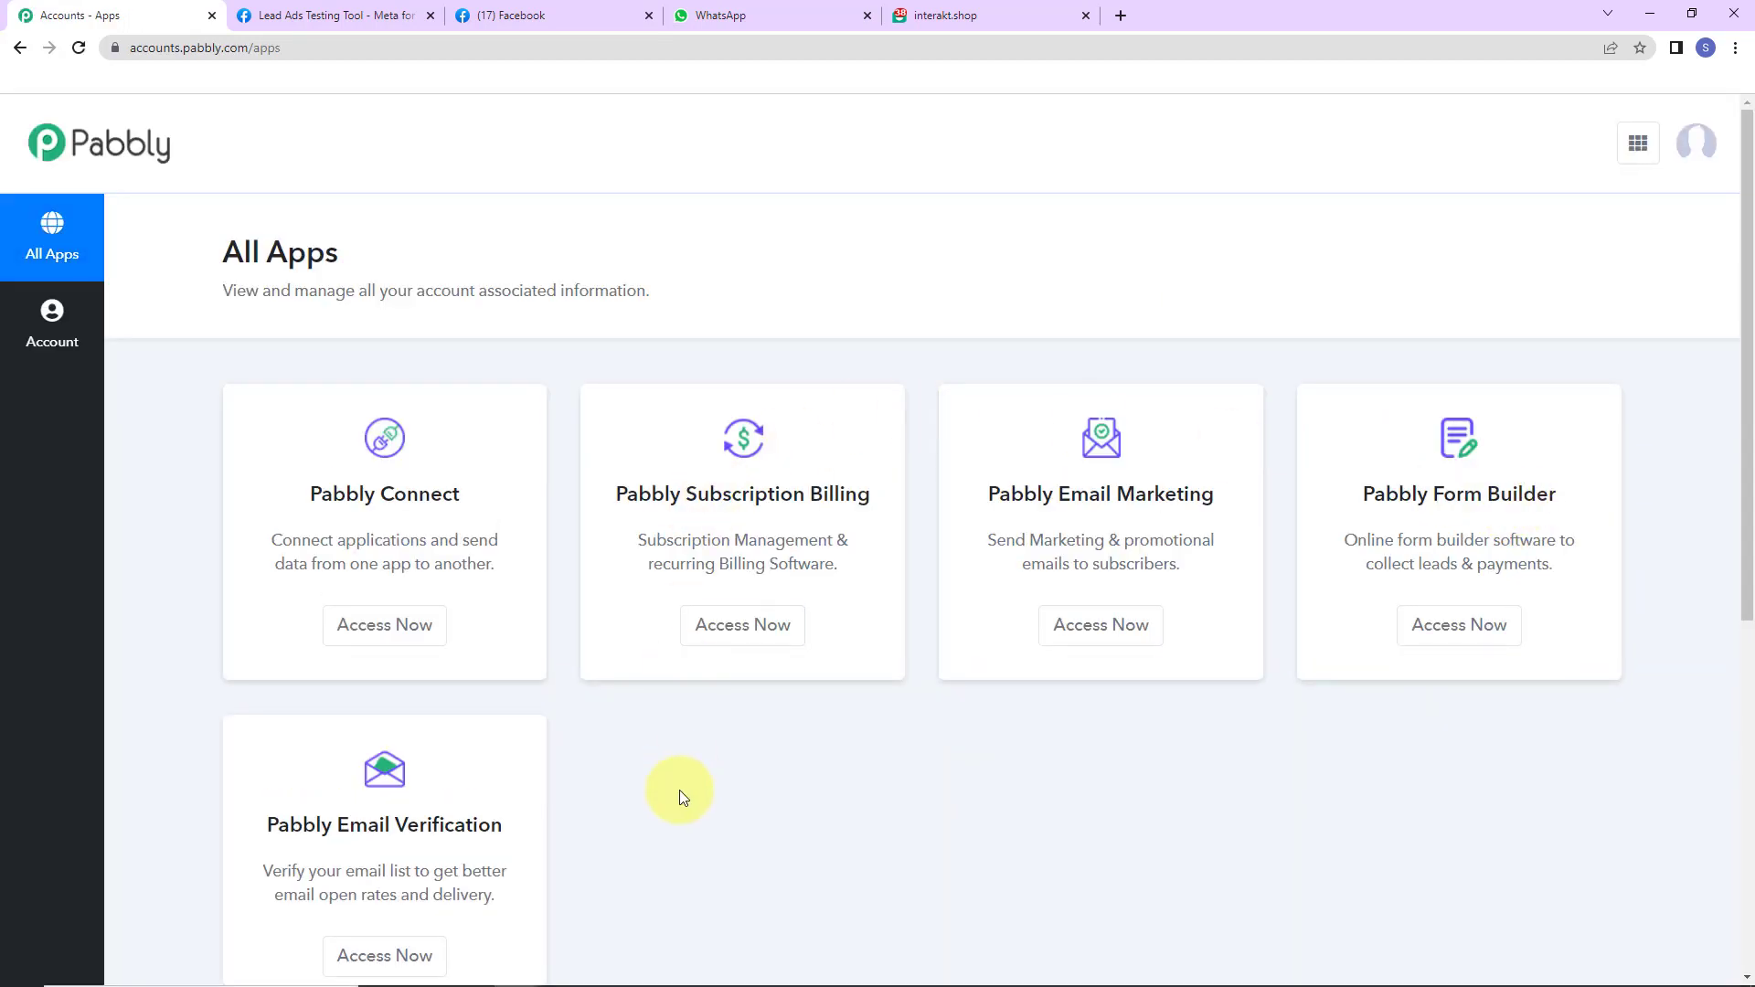
left_click(420, 627)
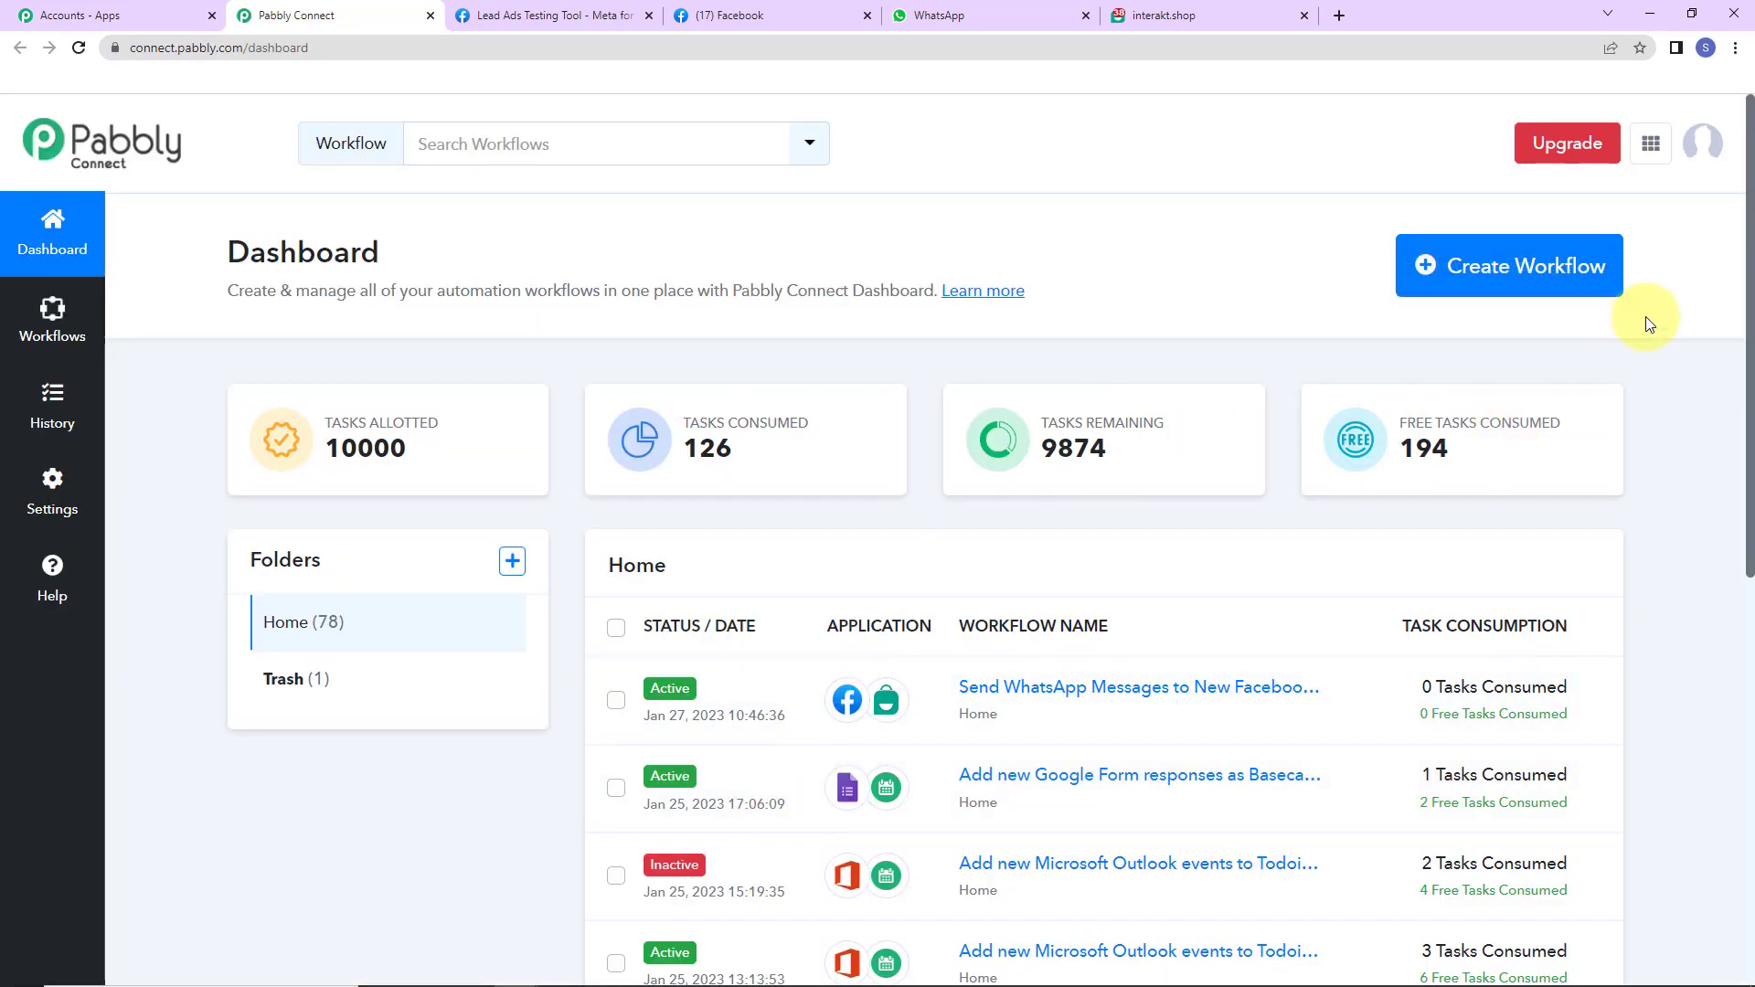
left_click(1538, 290)
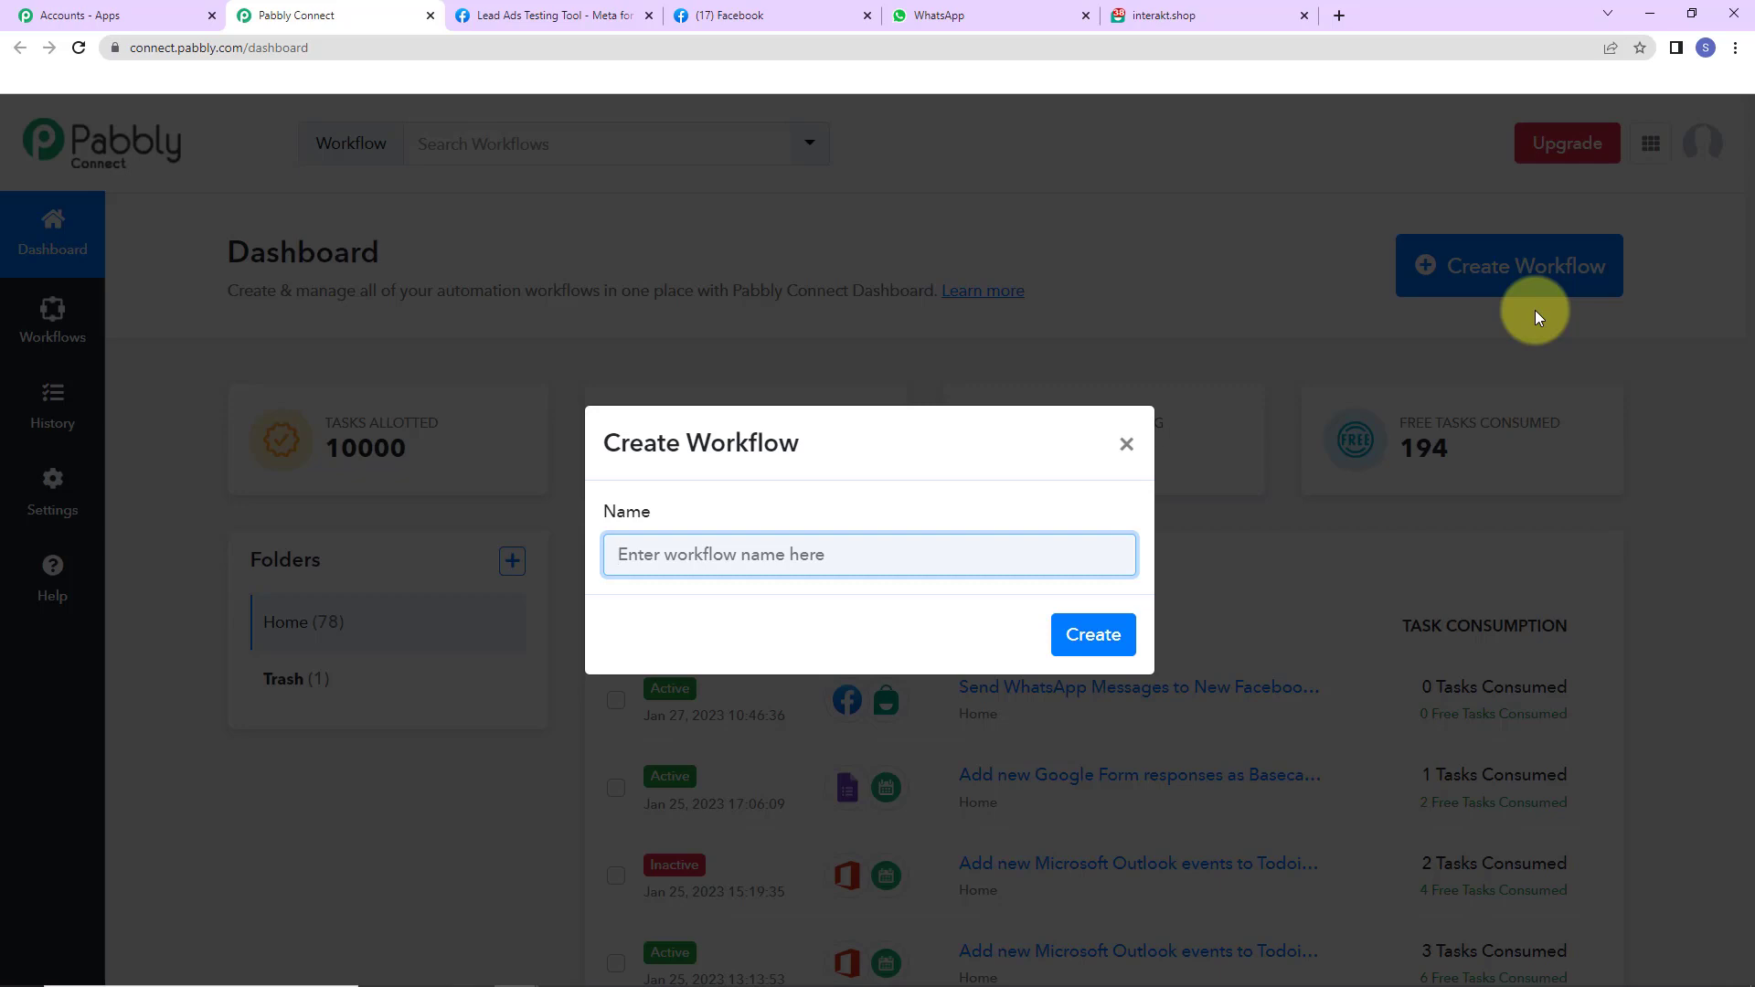
- Name the workflow 'Send WhatsApp Messages to New Facebook Leads' and create it
type("Send WhatsApp Messages to New Facebook Leads")
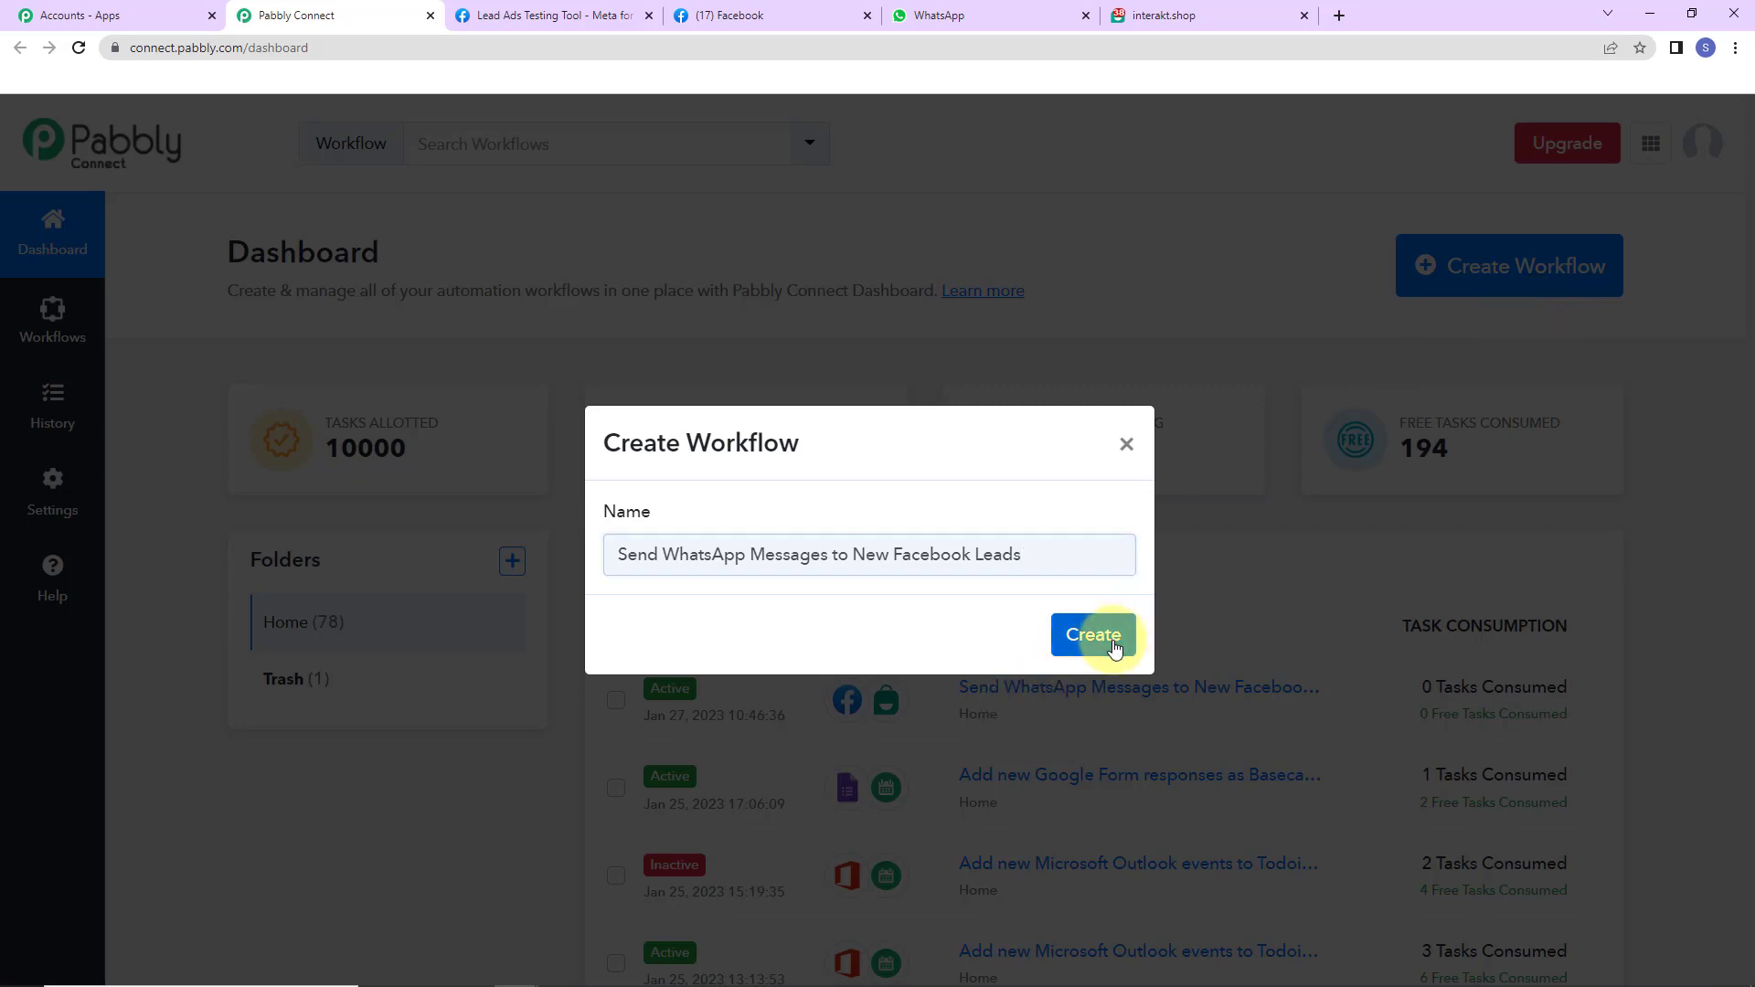
left_click(1110, 641)
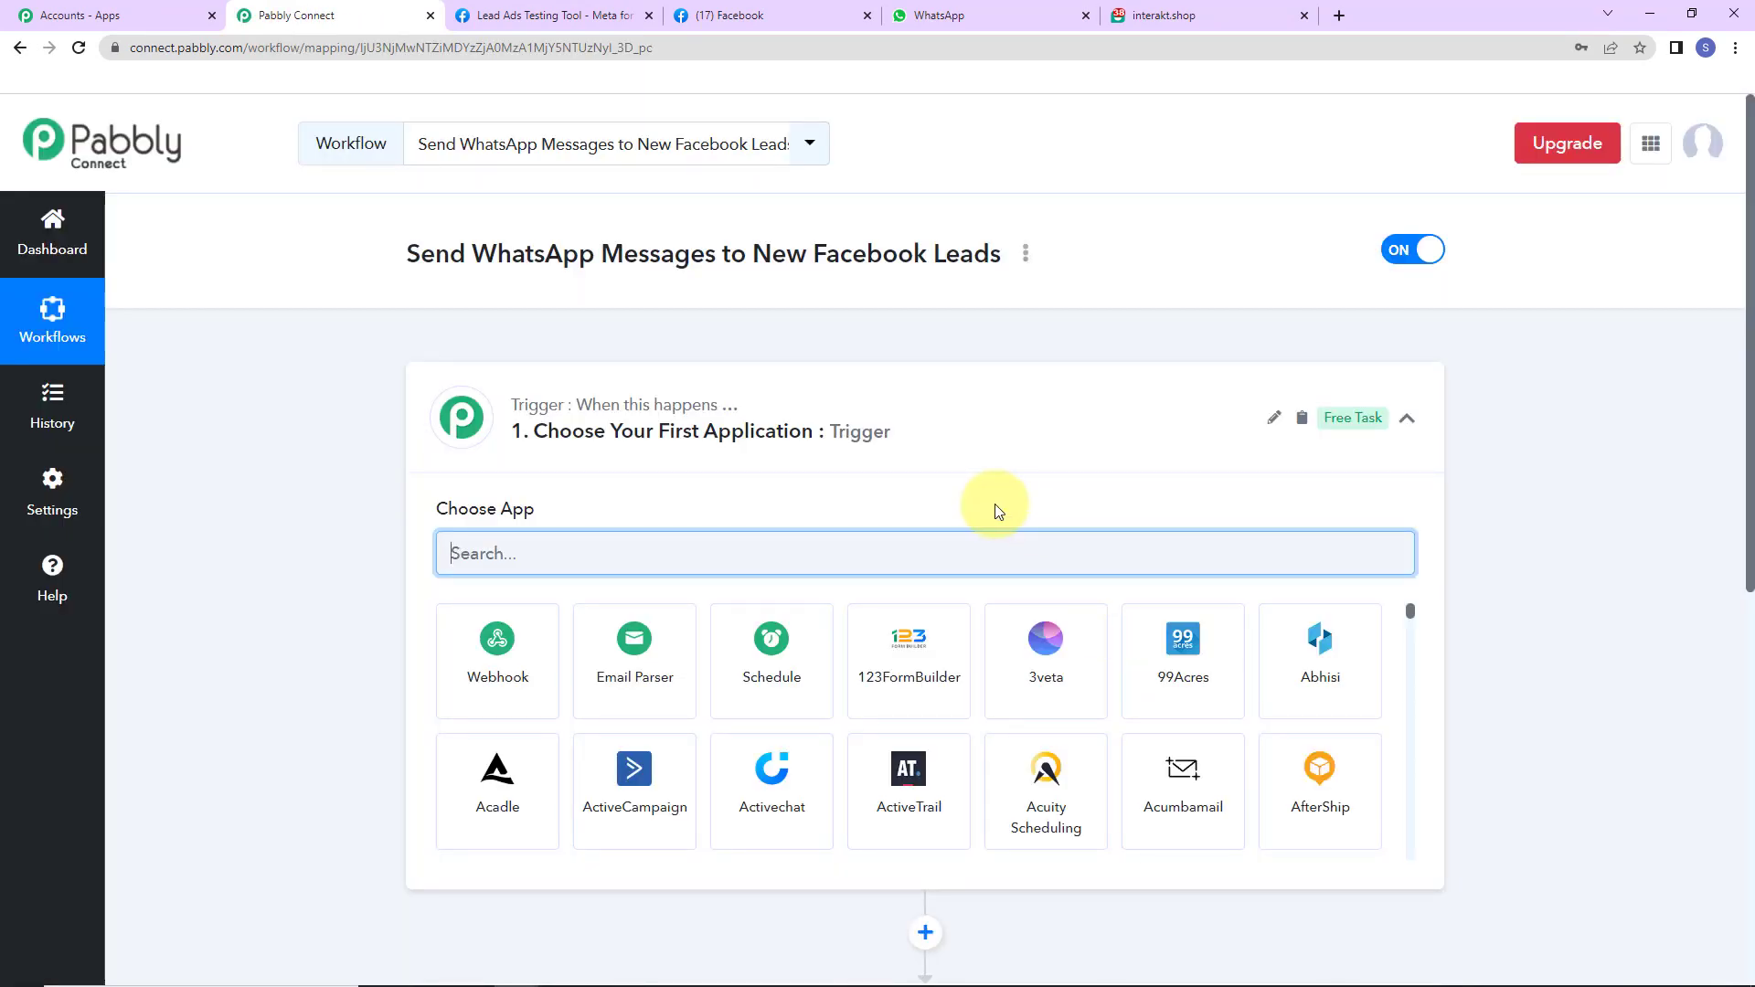
- Set the trigger to Facebook Lead Ads with the New Lead (Instant) event and begin connecting
scroll(873, 481, "down", 2)
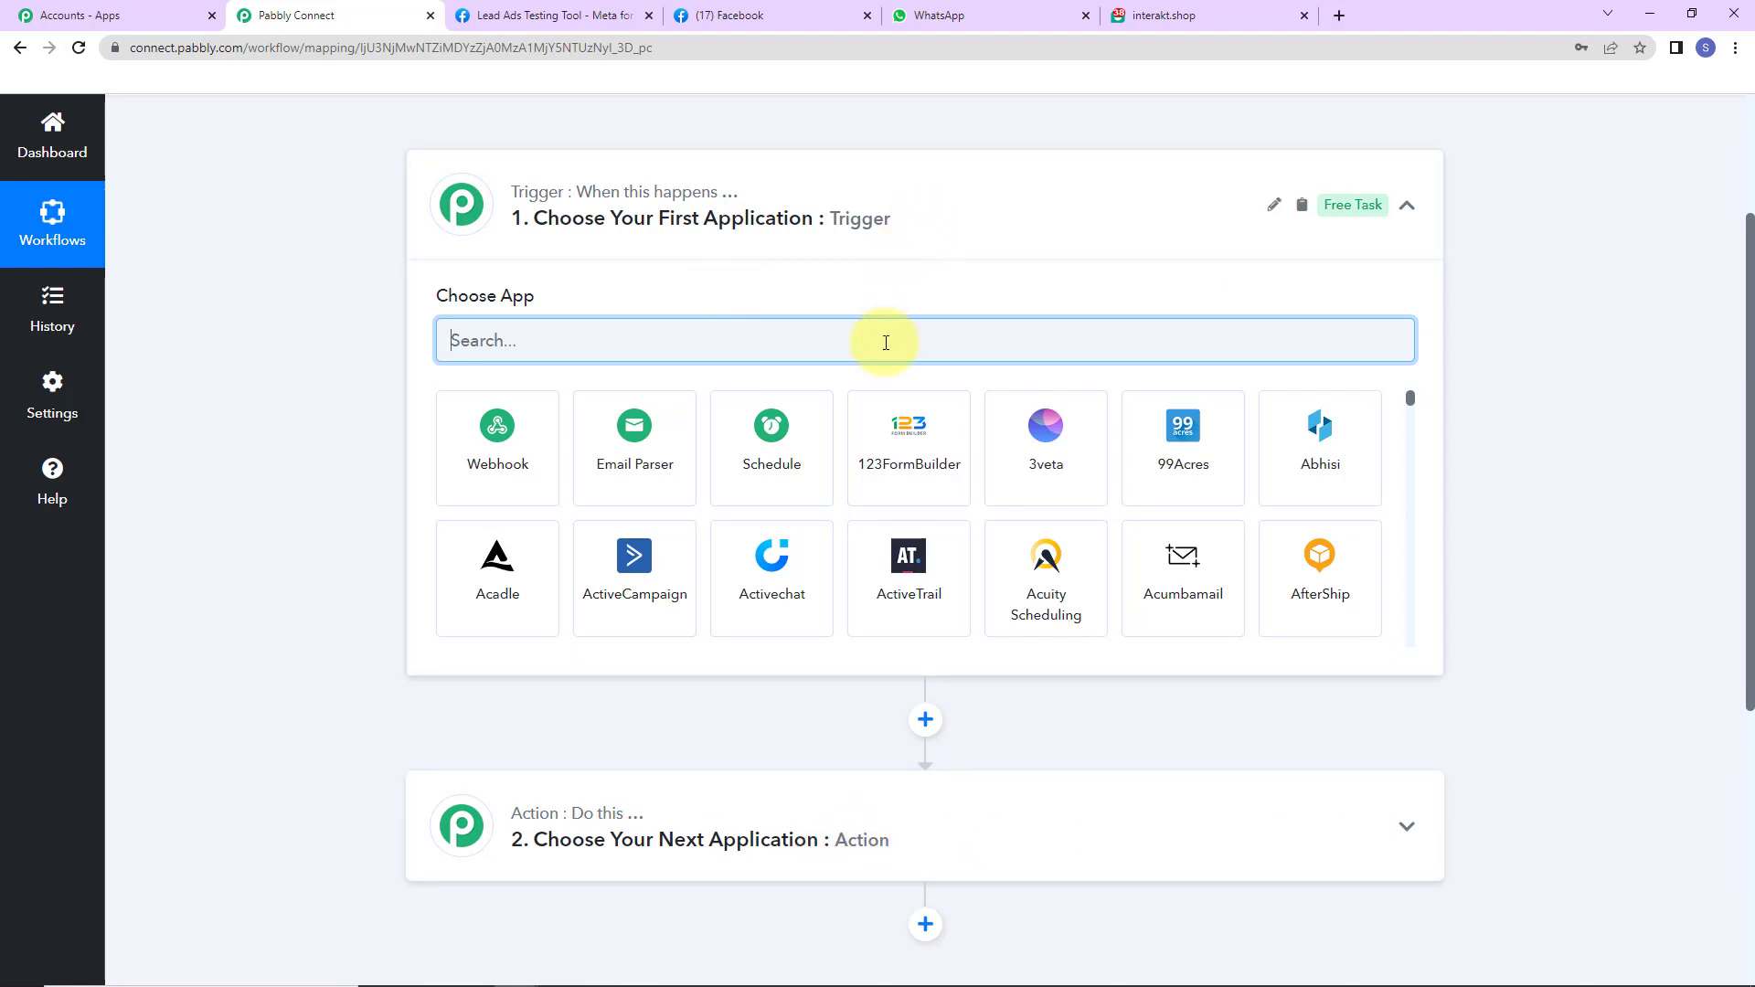
type("face")
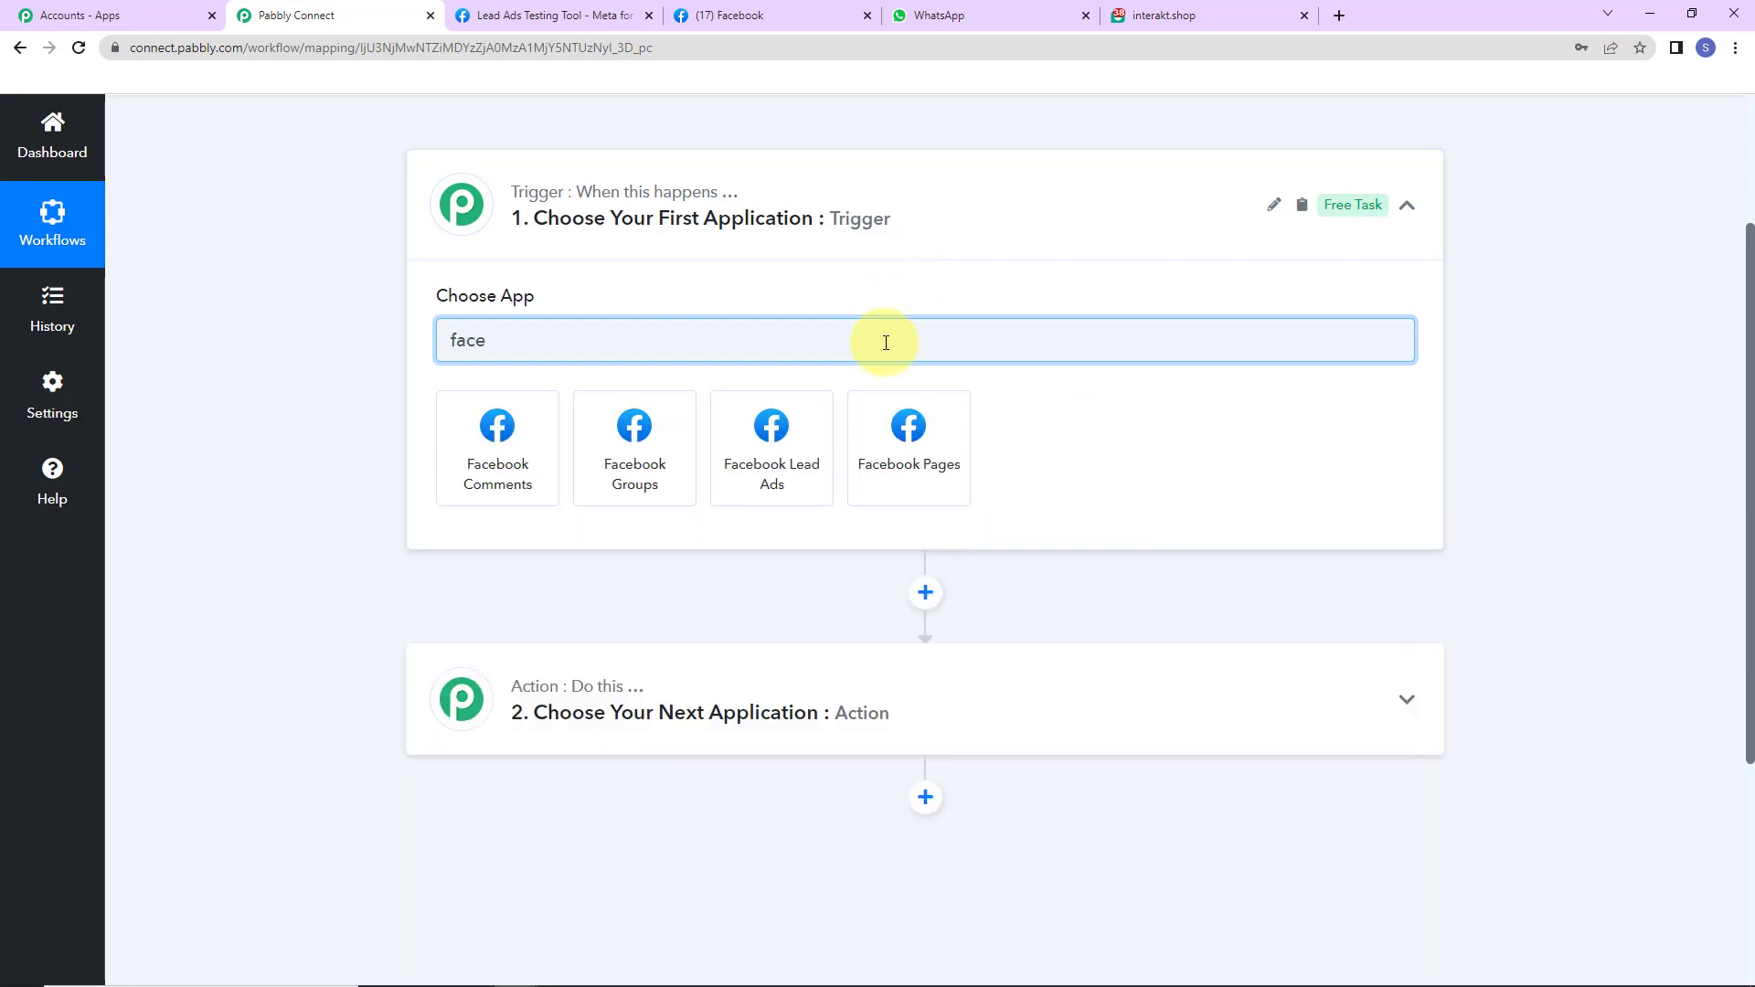
left_click(817, 479)
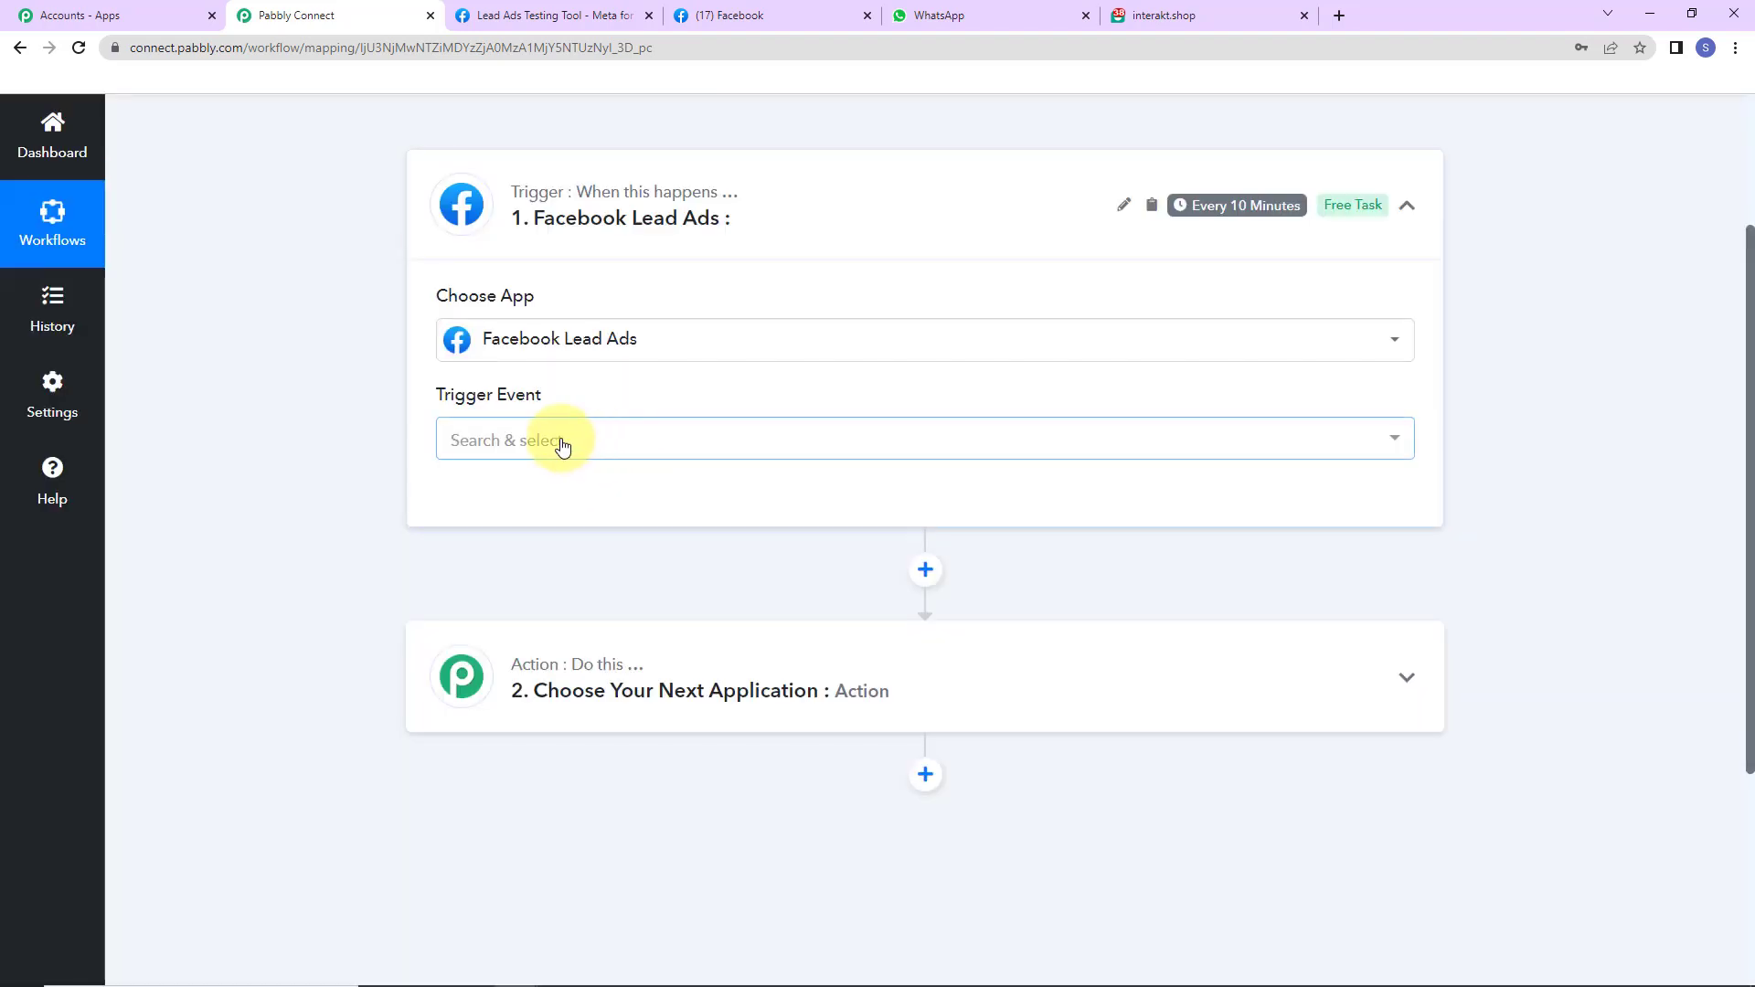
left_click(561, 444)
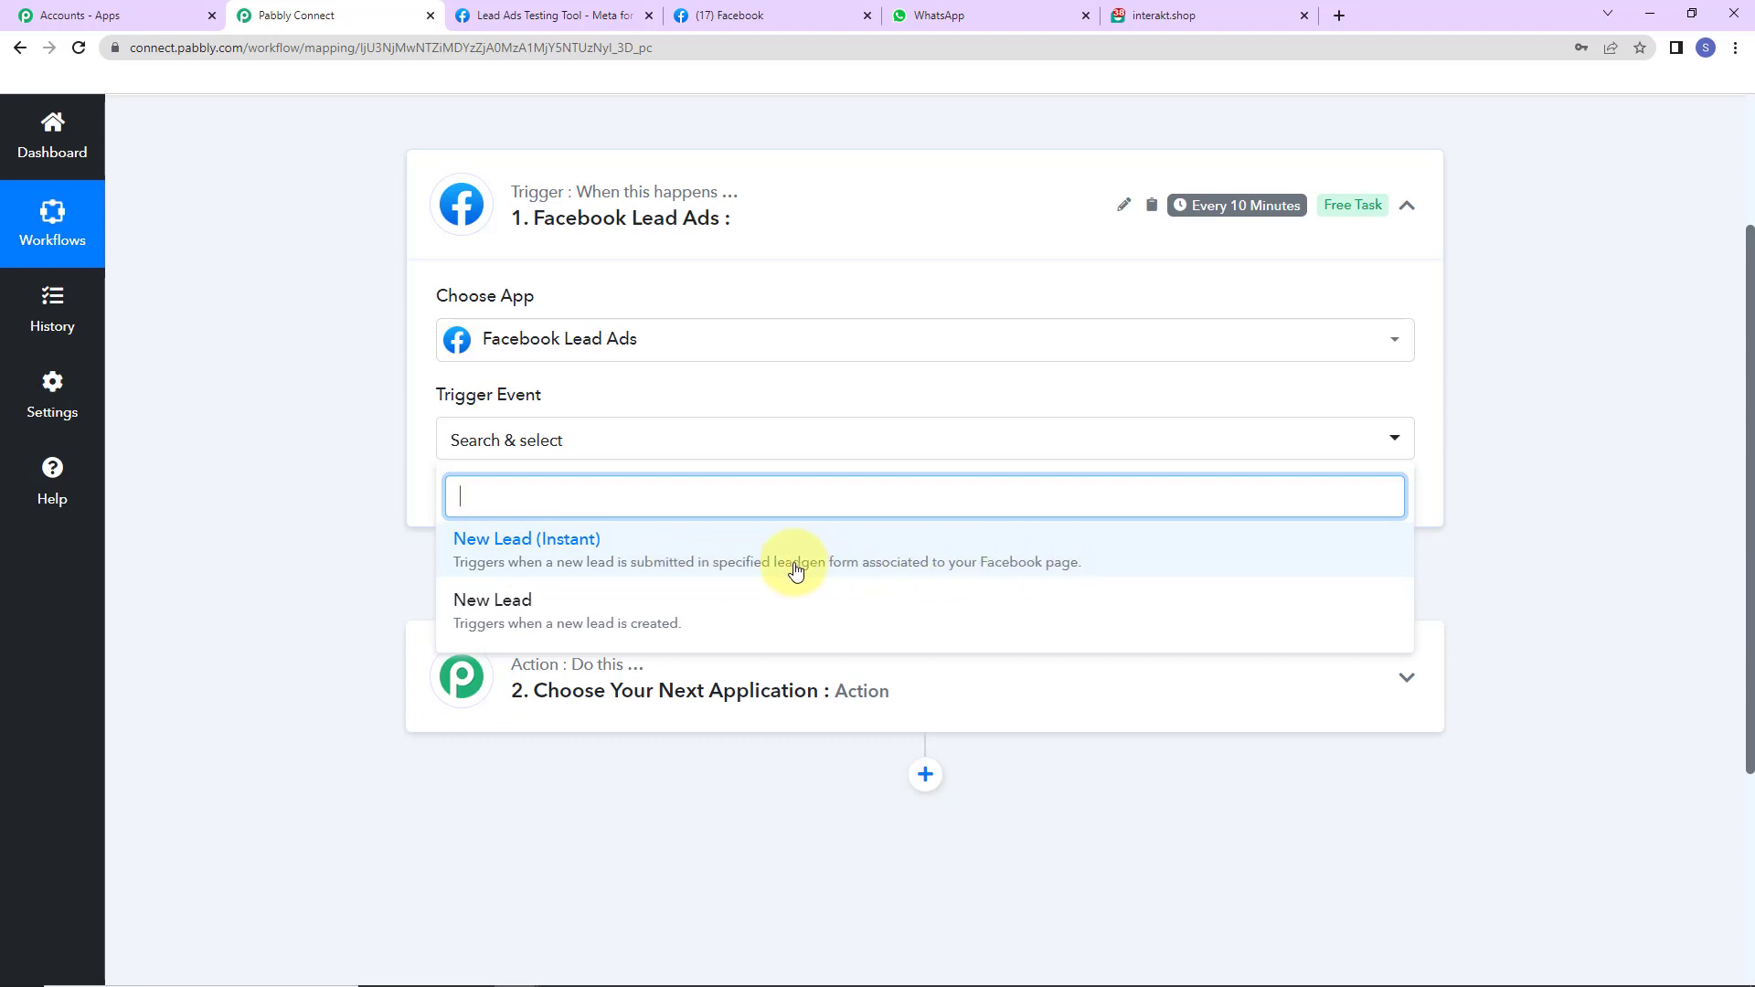
left_click(574, 545)
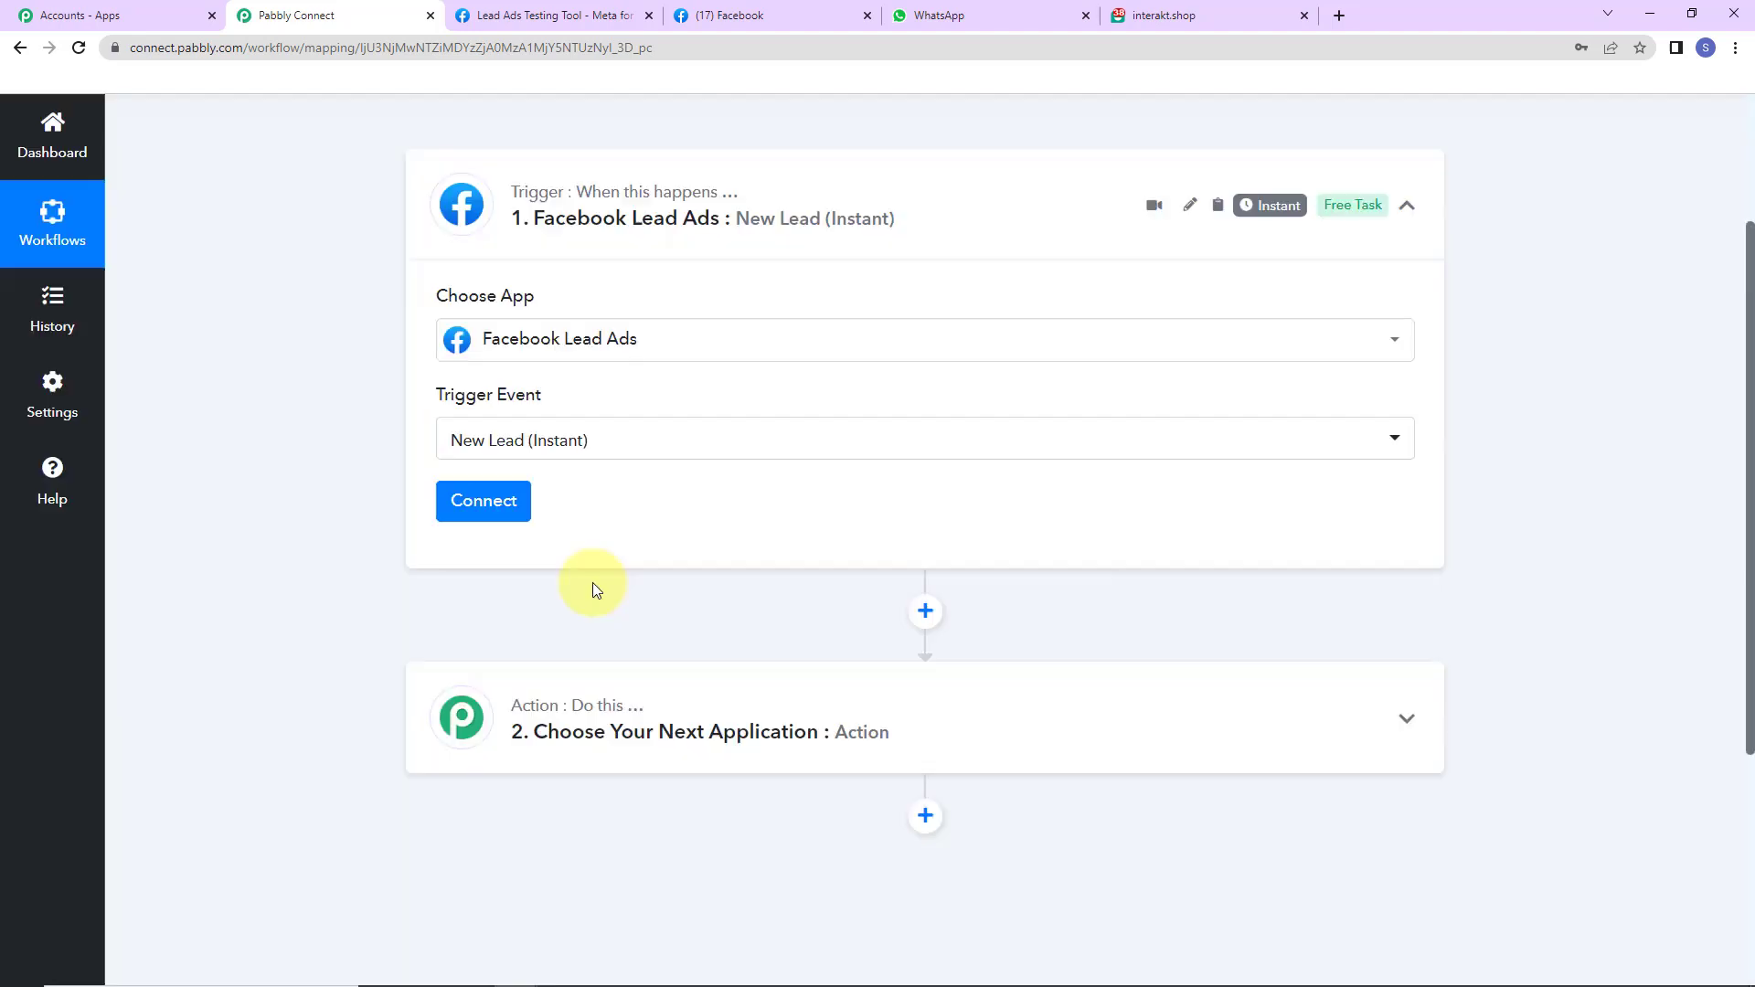
left_click(489, 499)
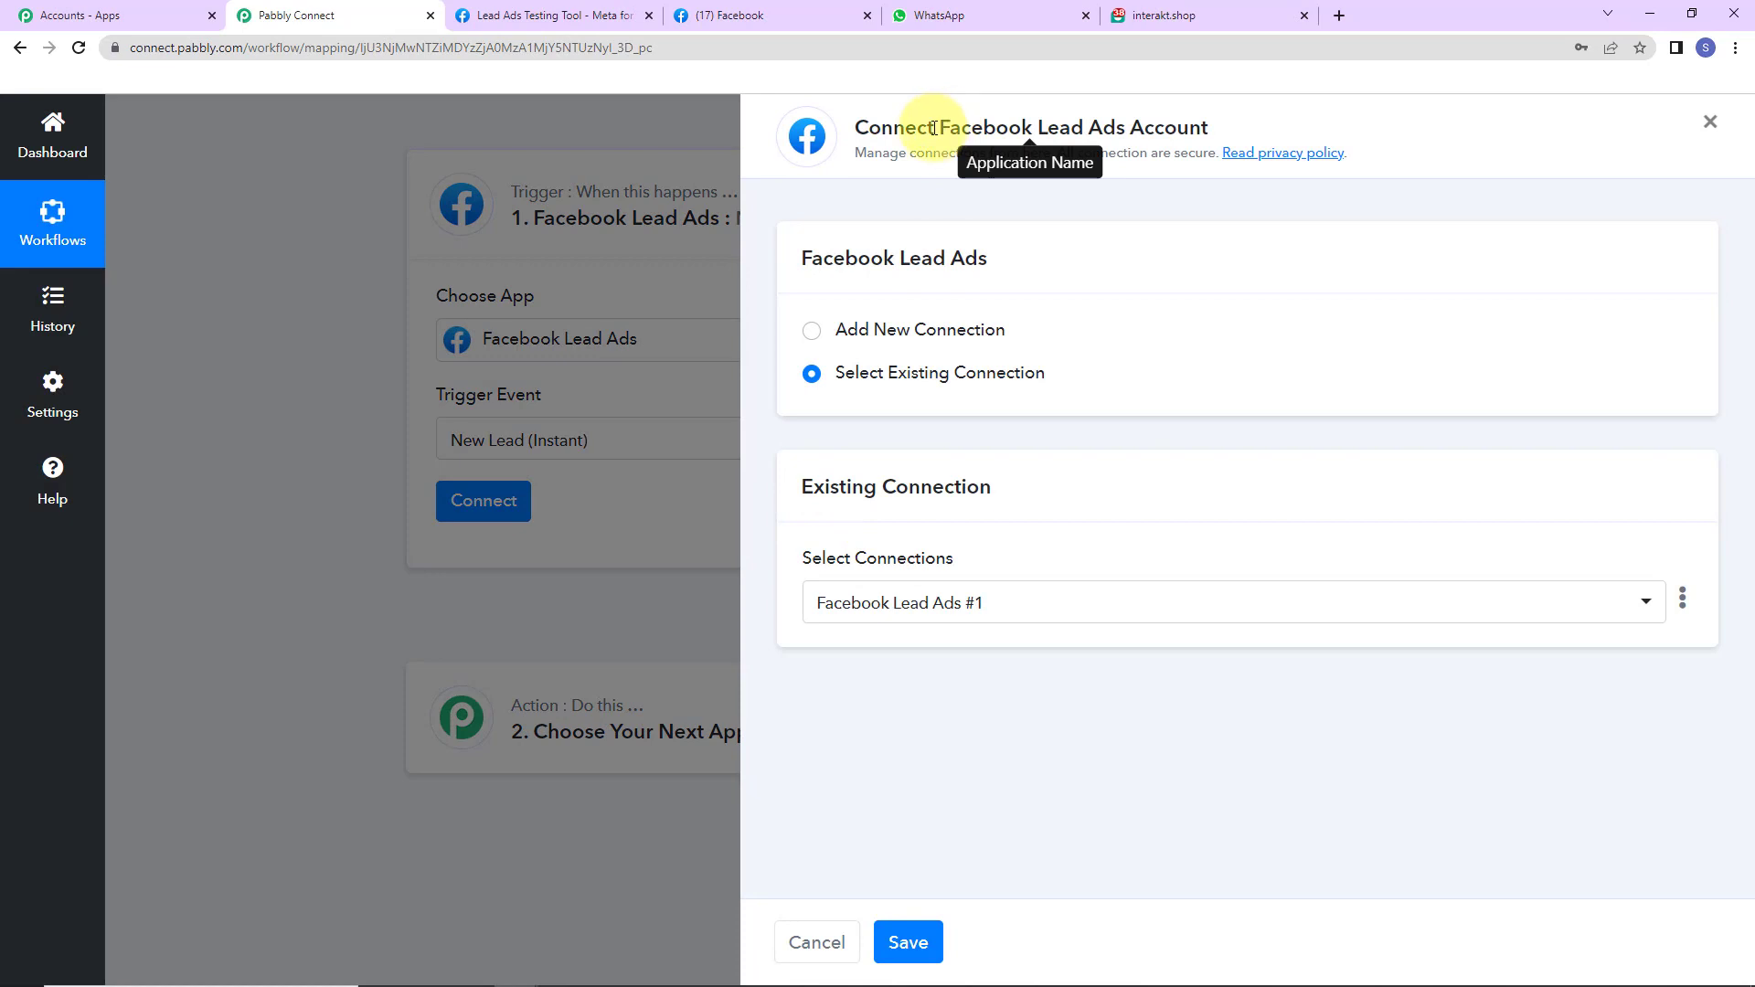
- Add and authorize a new Facebook Lead Ads connection, showing its Page and LeadGen Form fields
left_click_drag(934, 128, 1207, 128)
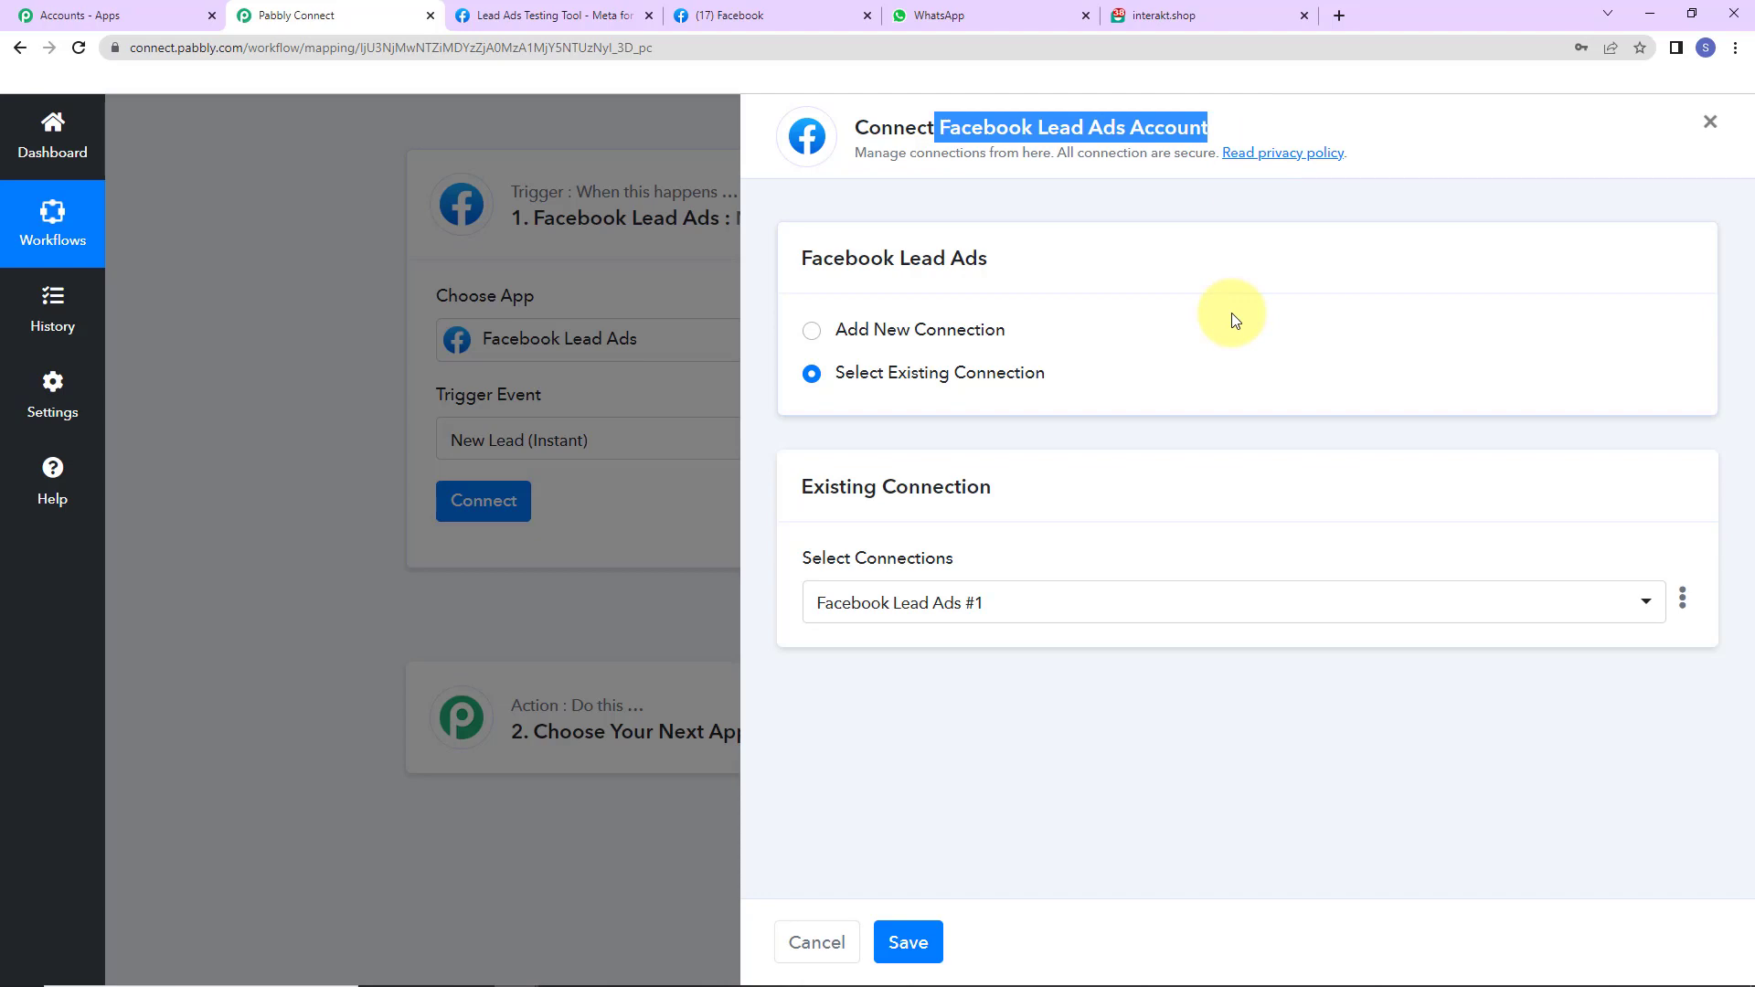
left_click(810, 341)
left_click(880, 562)
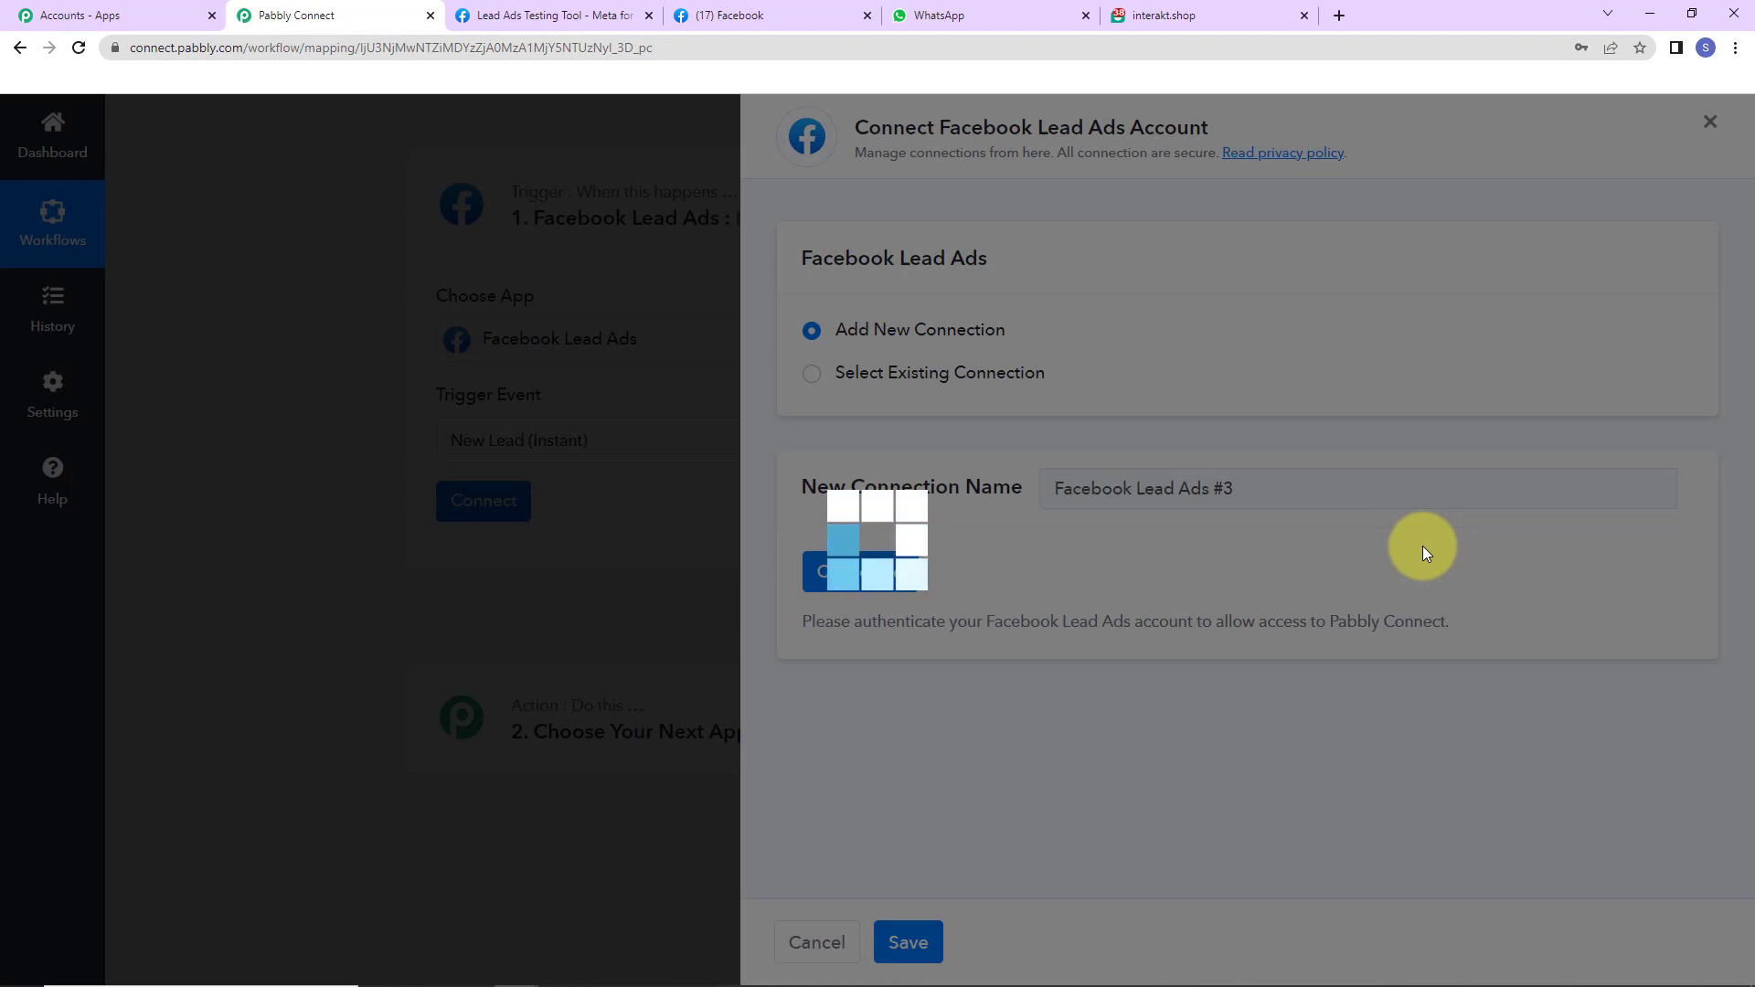
scroll(987, 548, "down", 5)
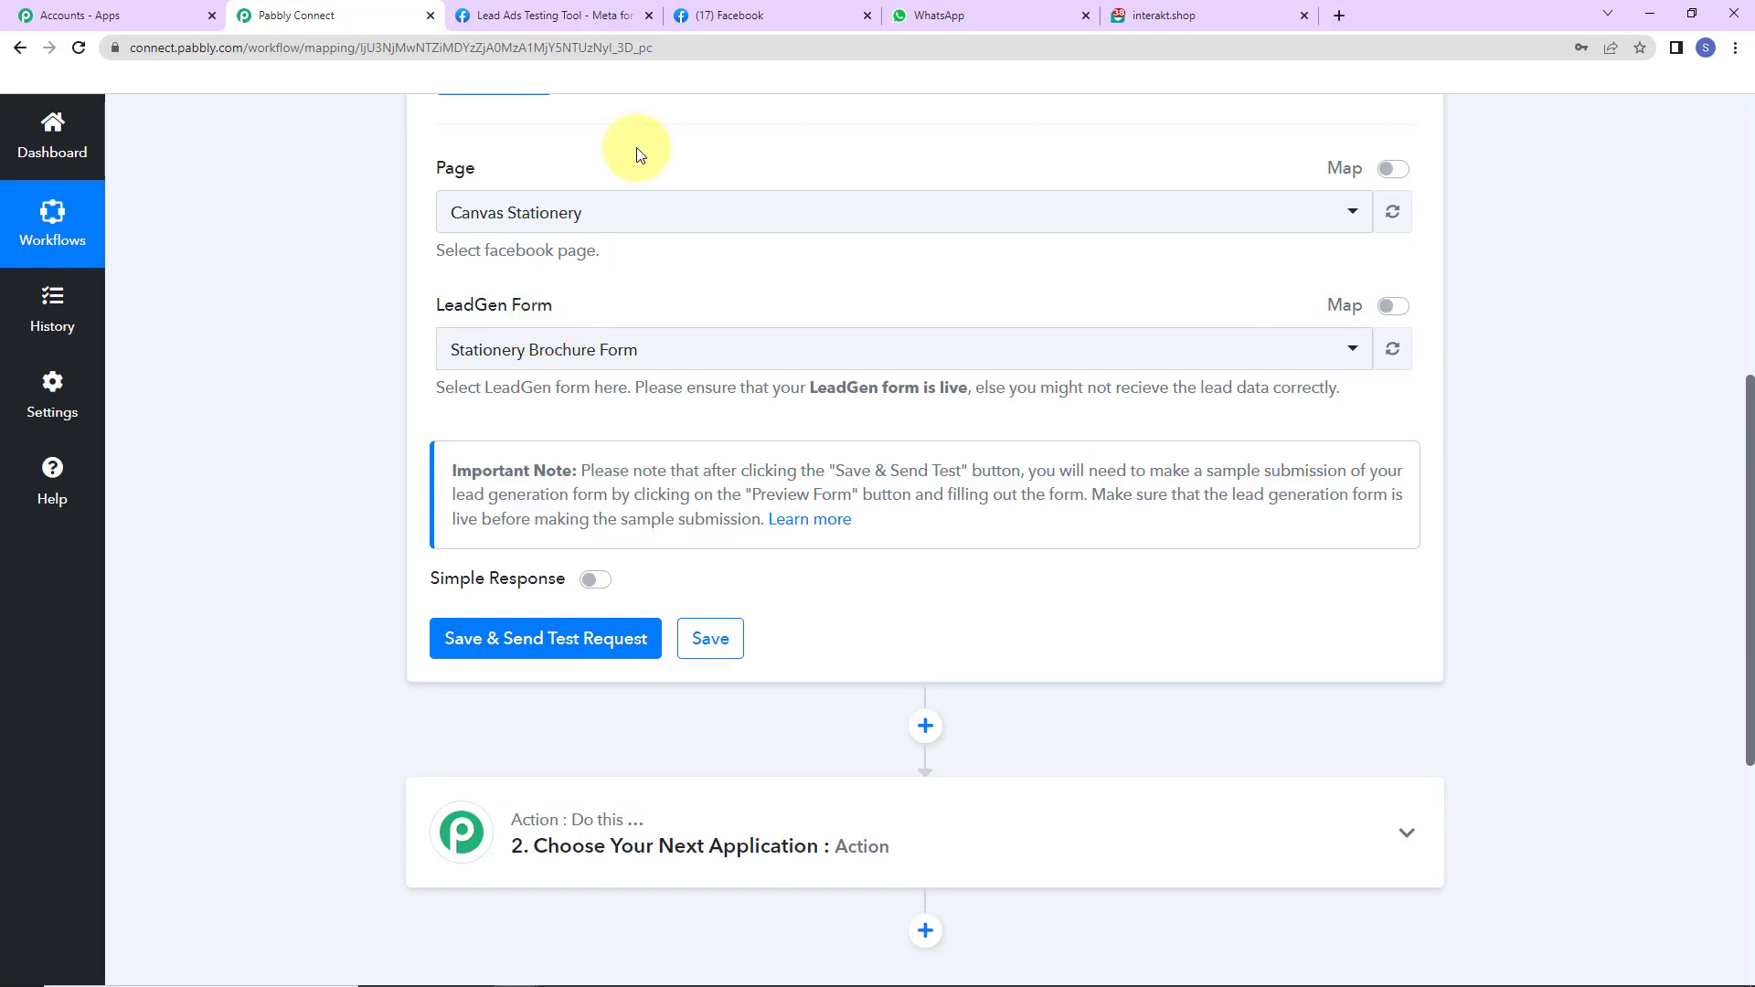
left_click(819, 15)
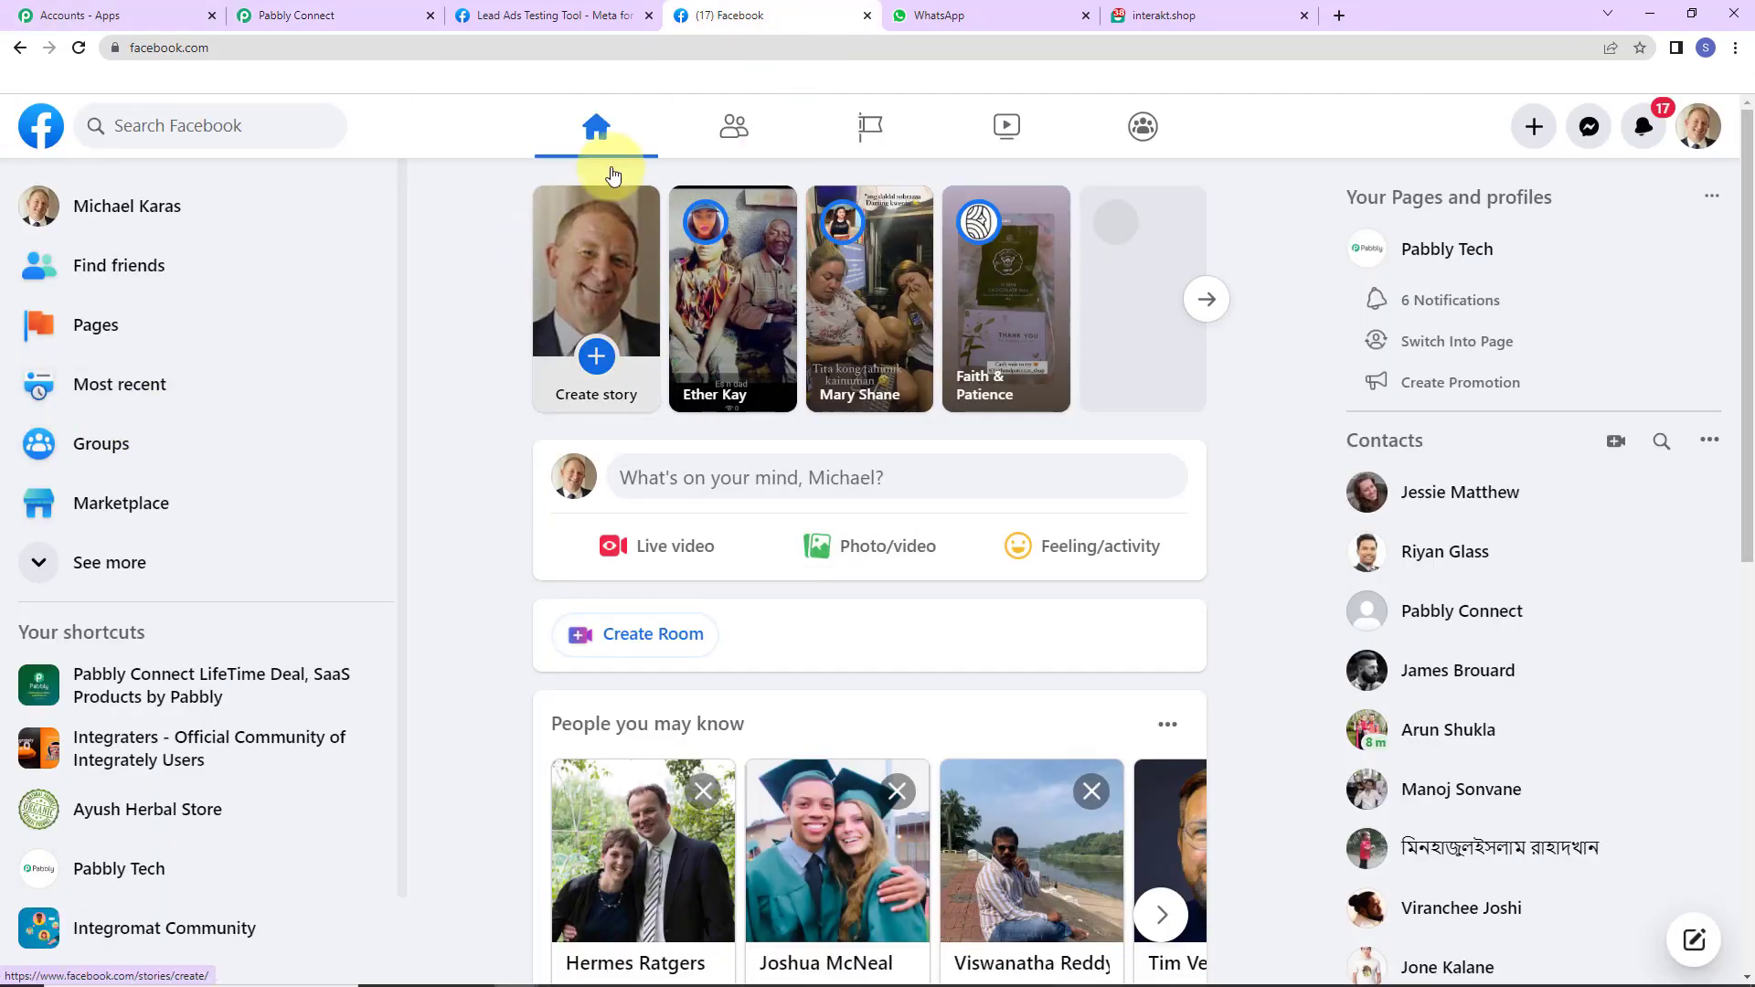
left_click(873, 128)
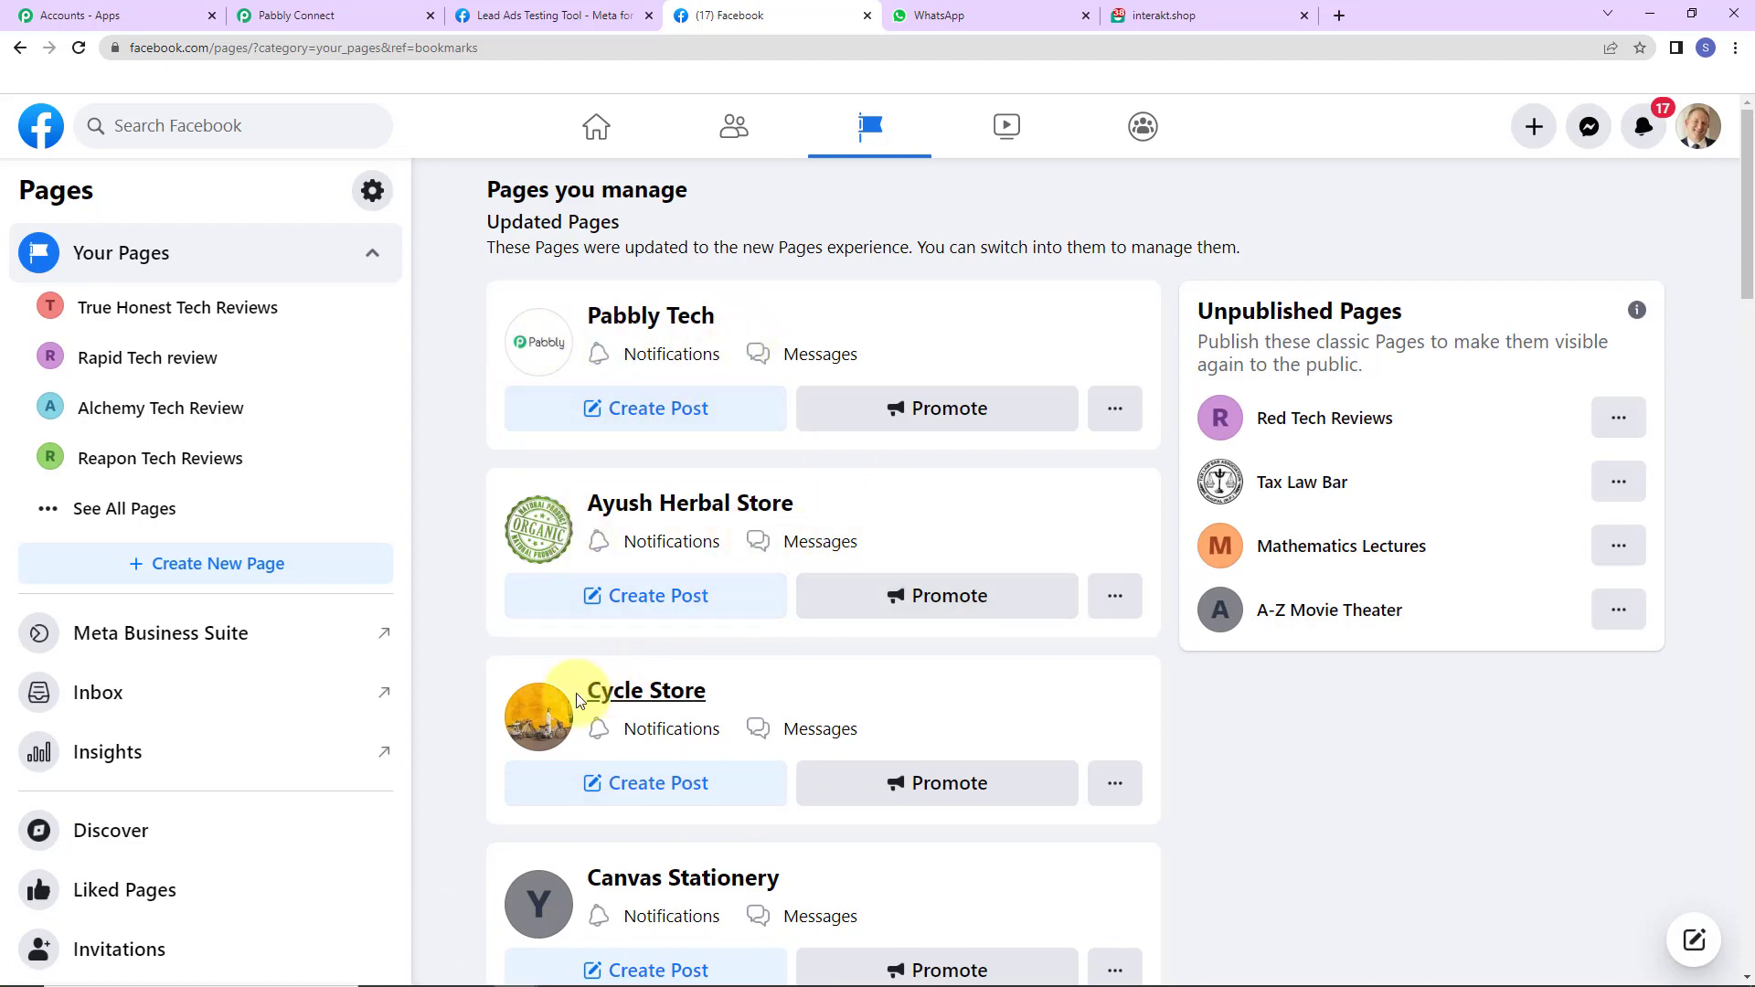
scroll(752, 869, "down", 5)
scroll(758, 864, "down", 5)
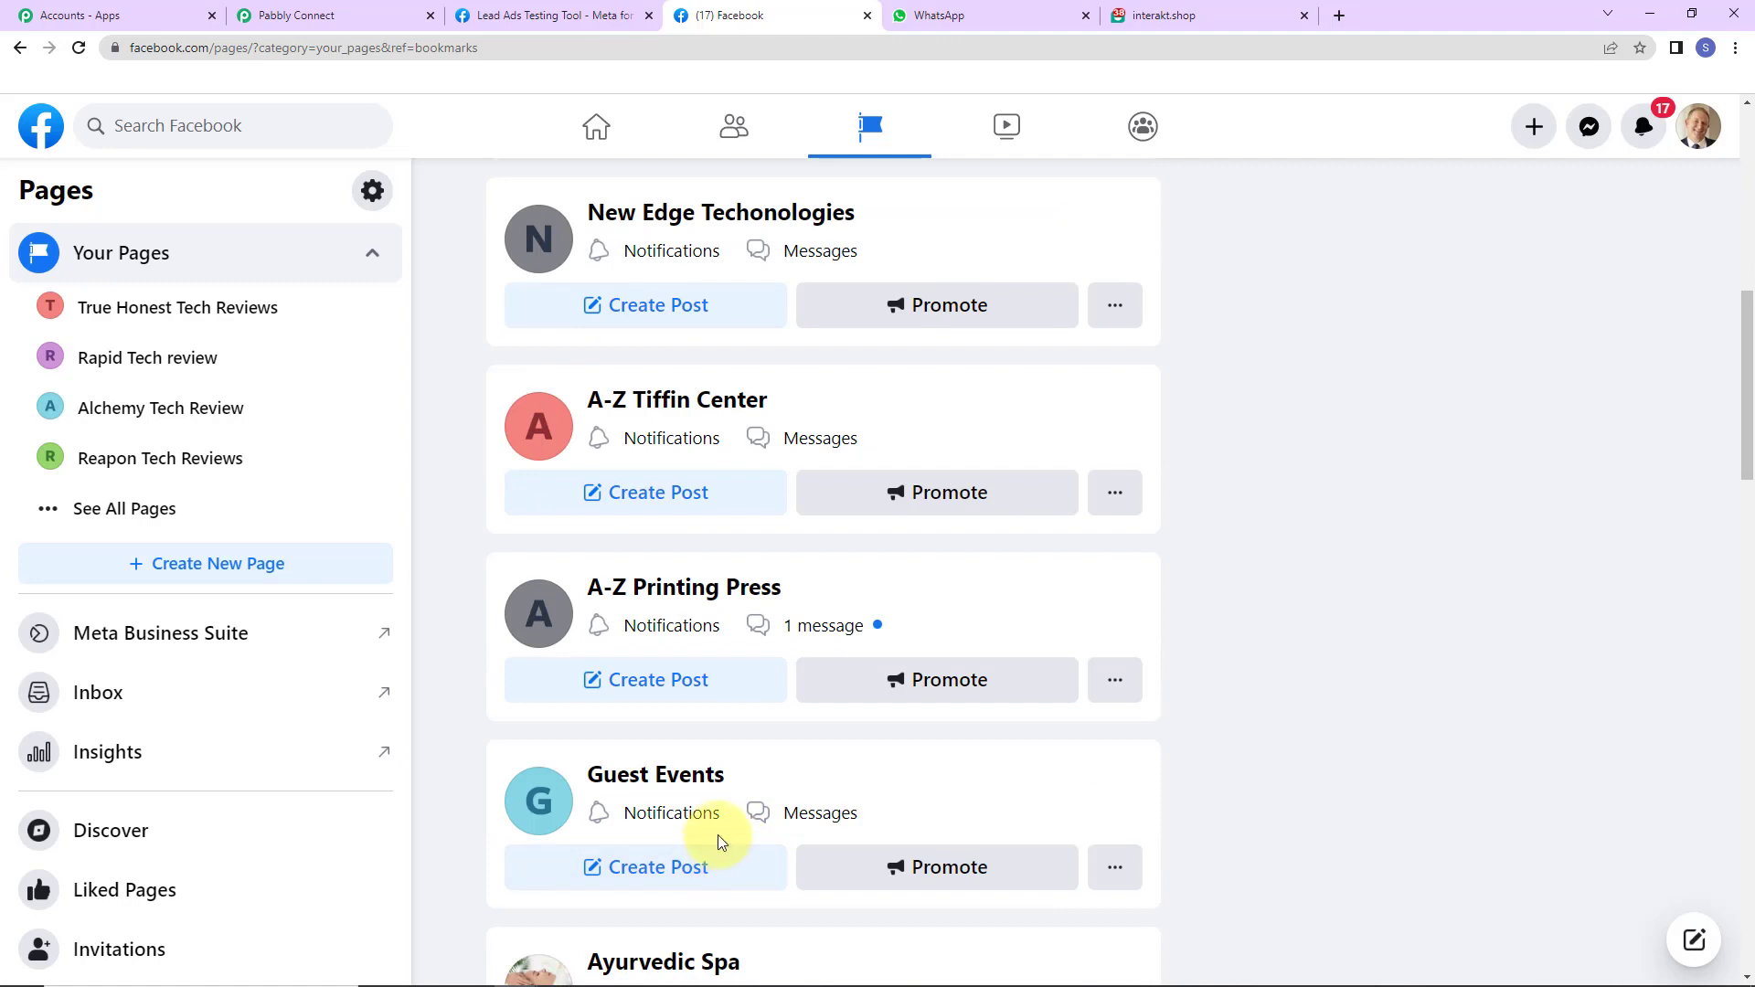
scroll(754, 518, "up", 10)
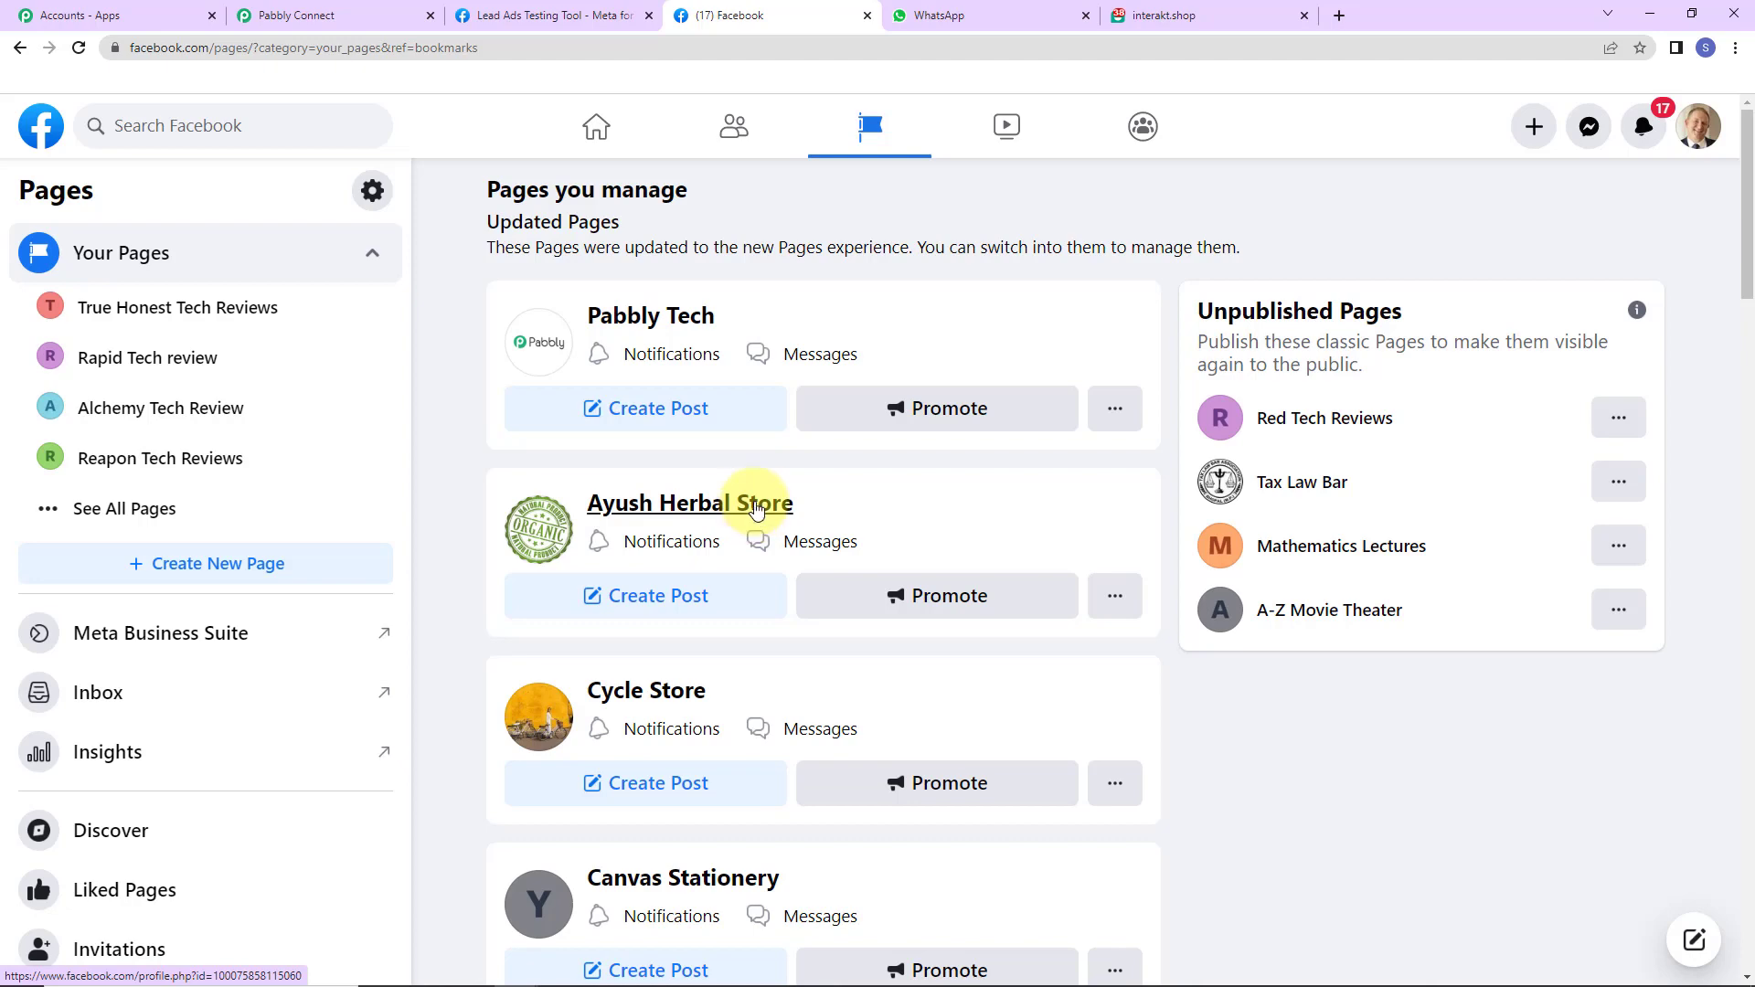
left_click(346, 19)
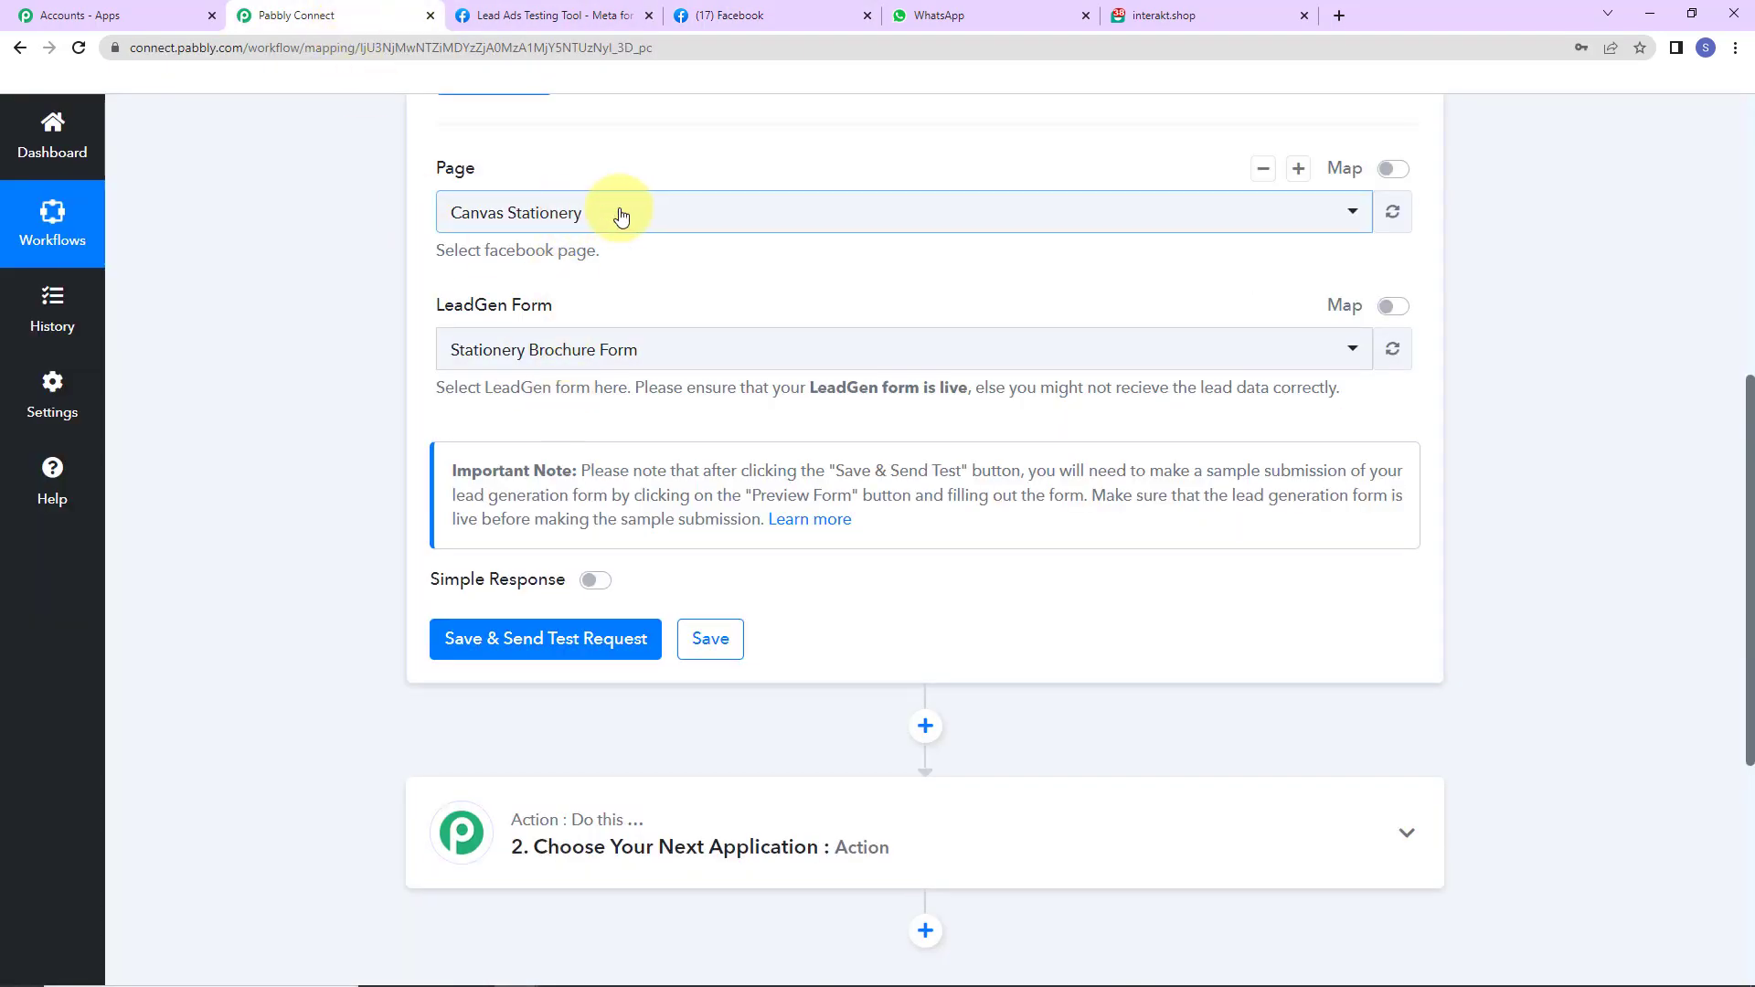
- Choose the ABC Plant Nursery page for the trigger, then save and send a test request
left_click(617, 213)
type("ABC")
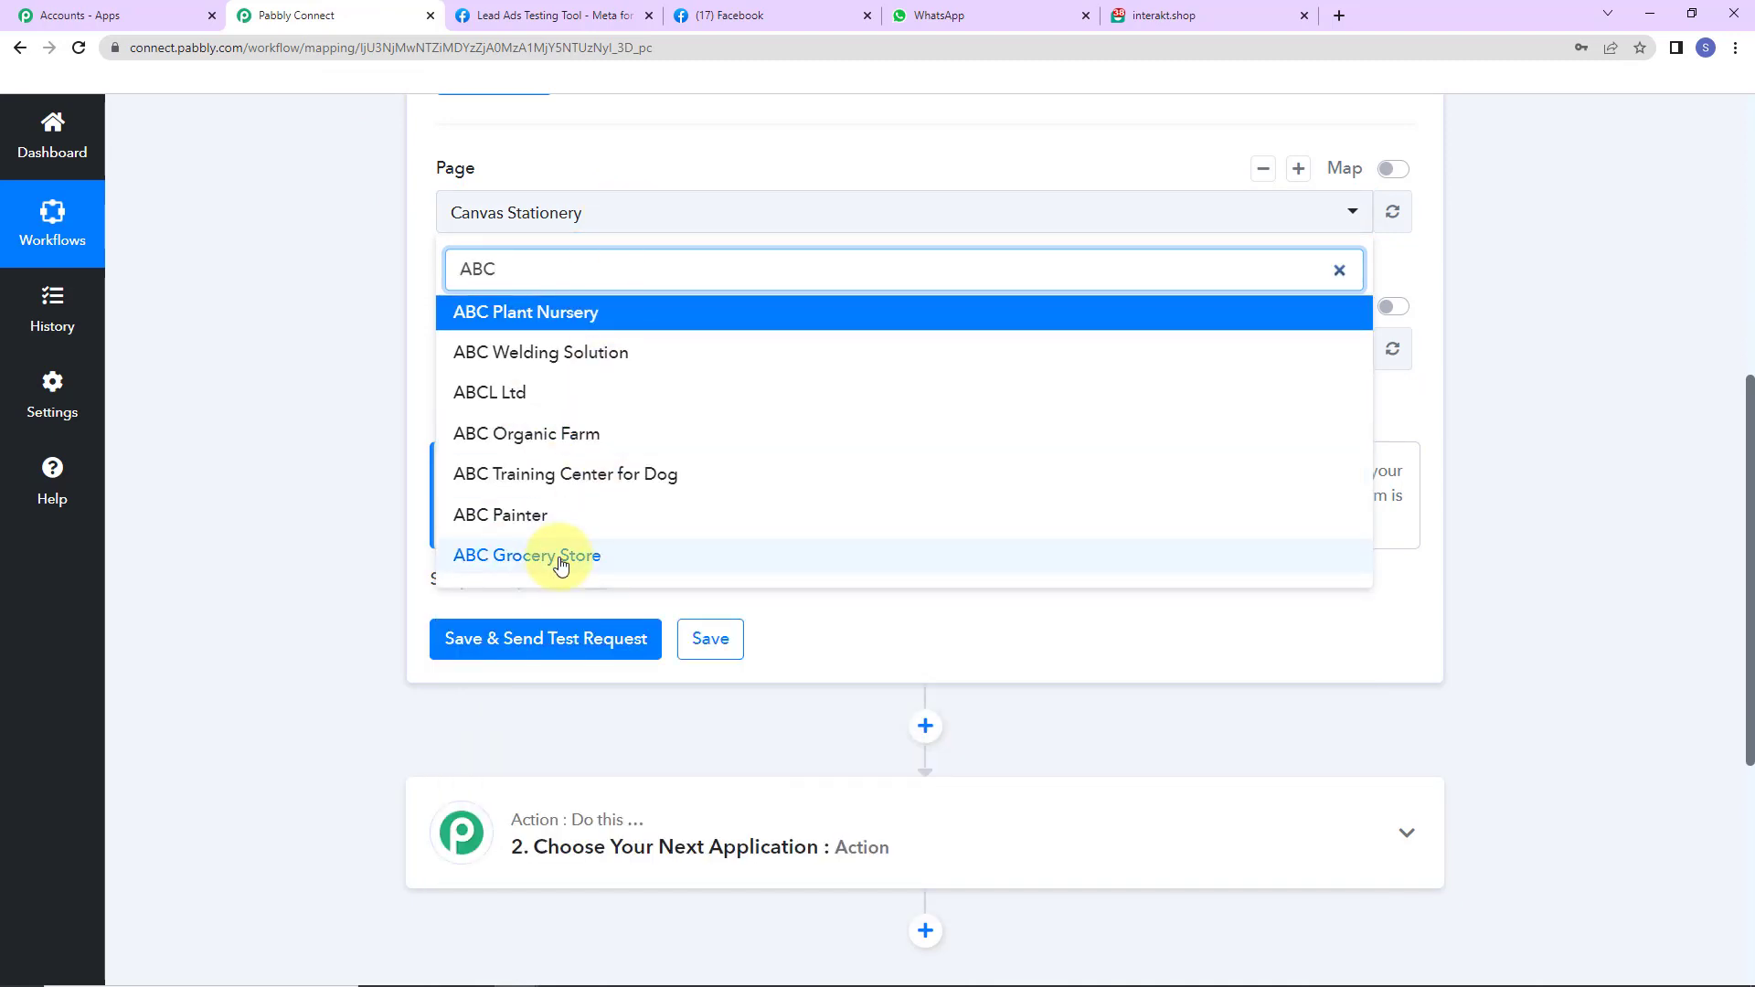
left_click(568, 311)
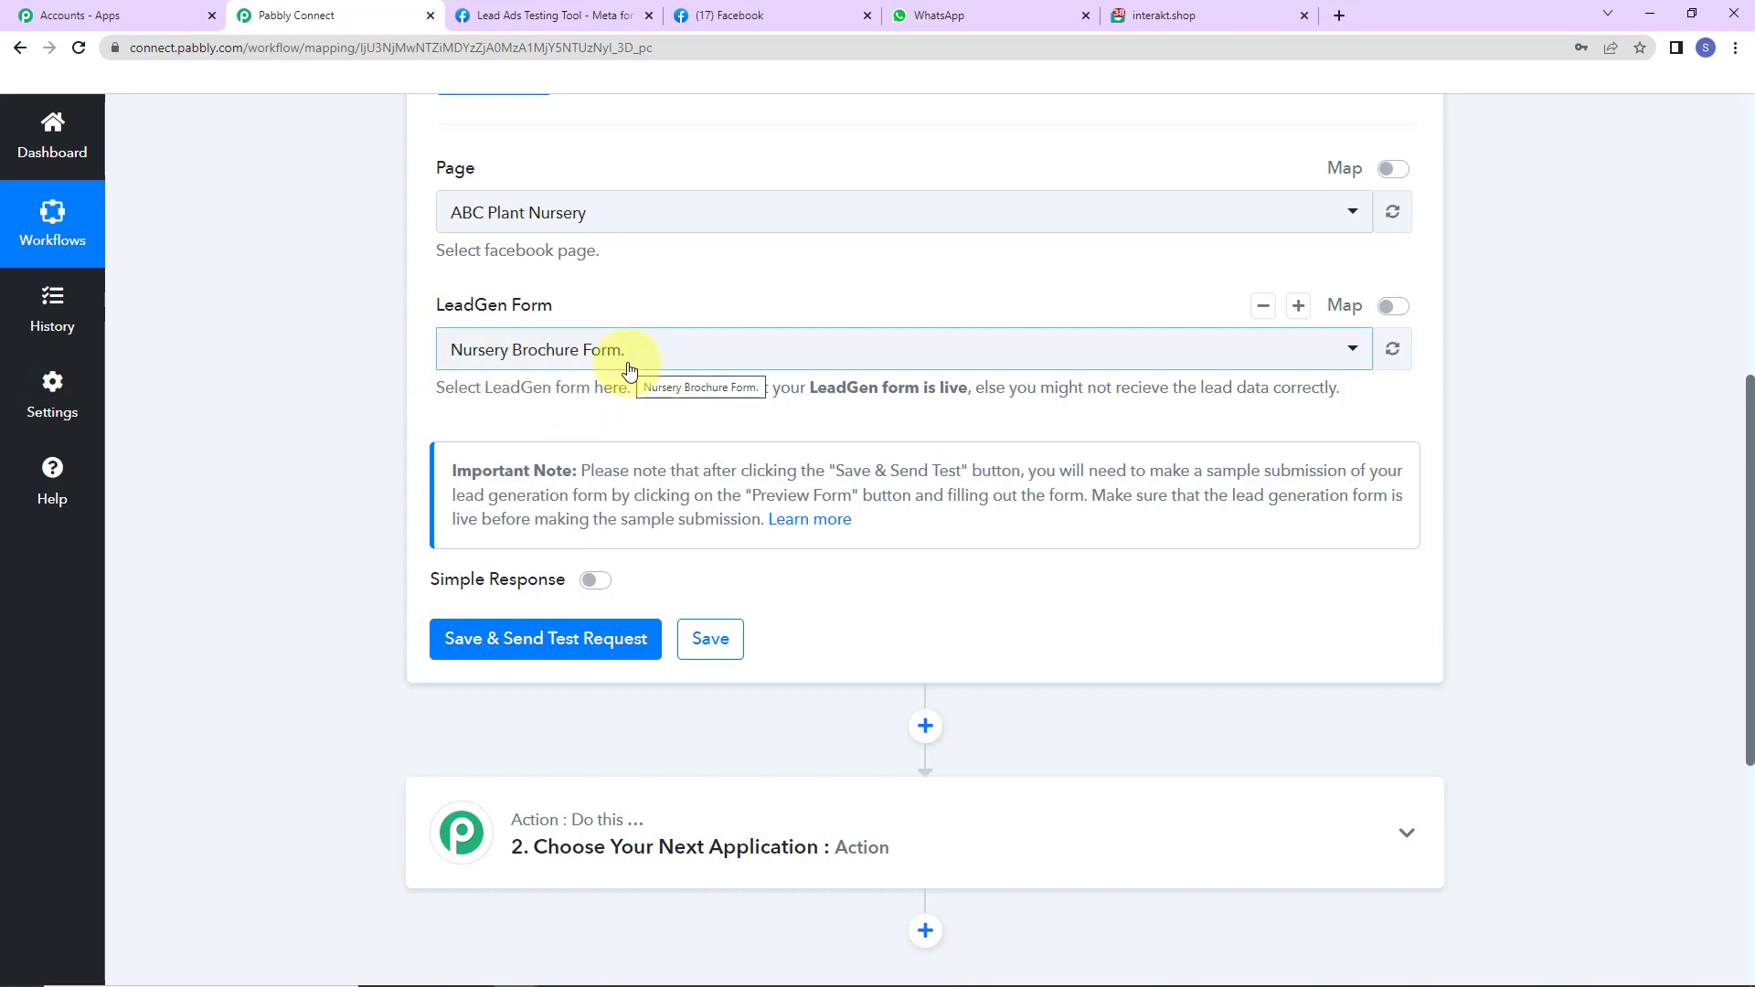
left_click(541, 644)
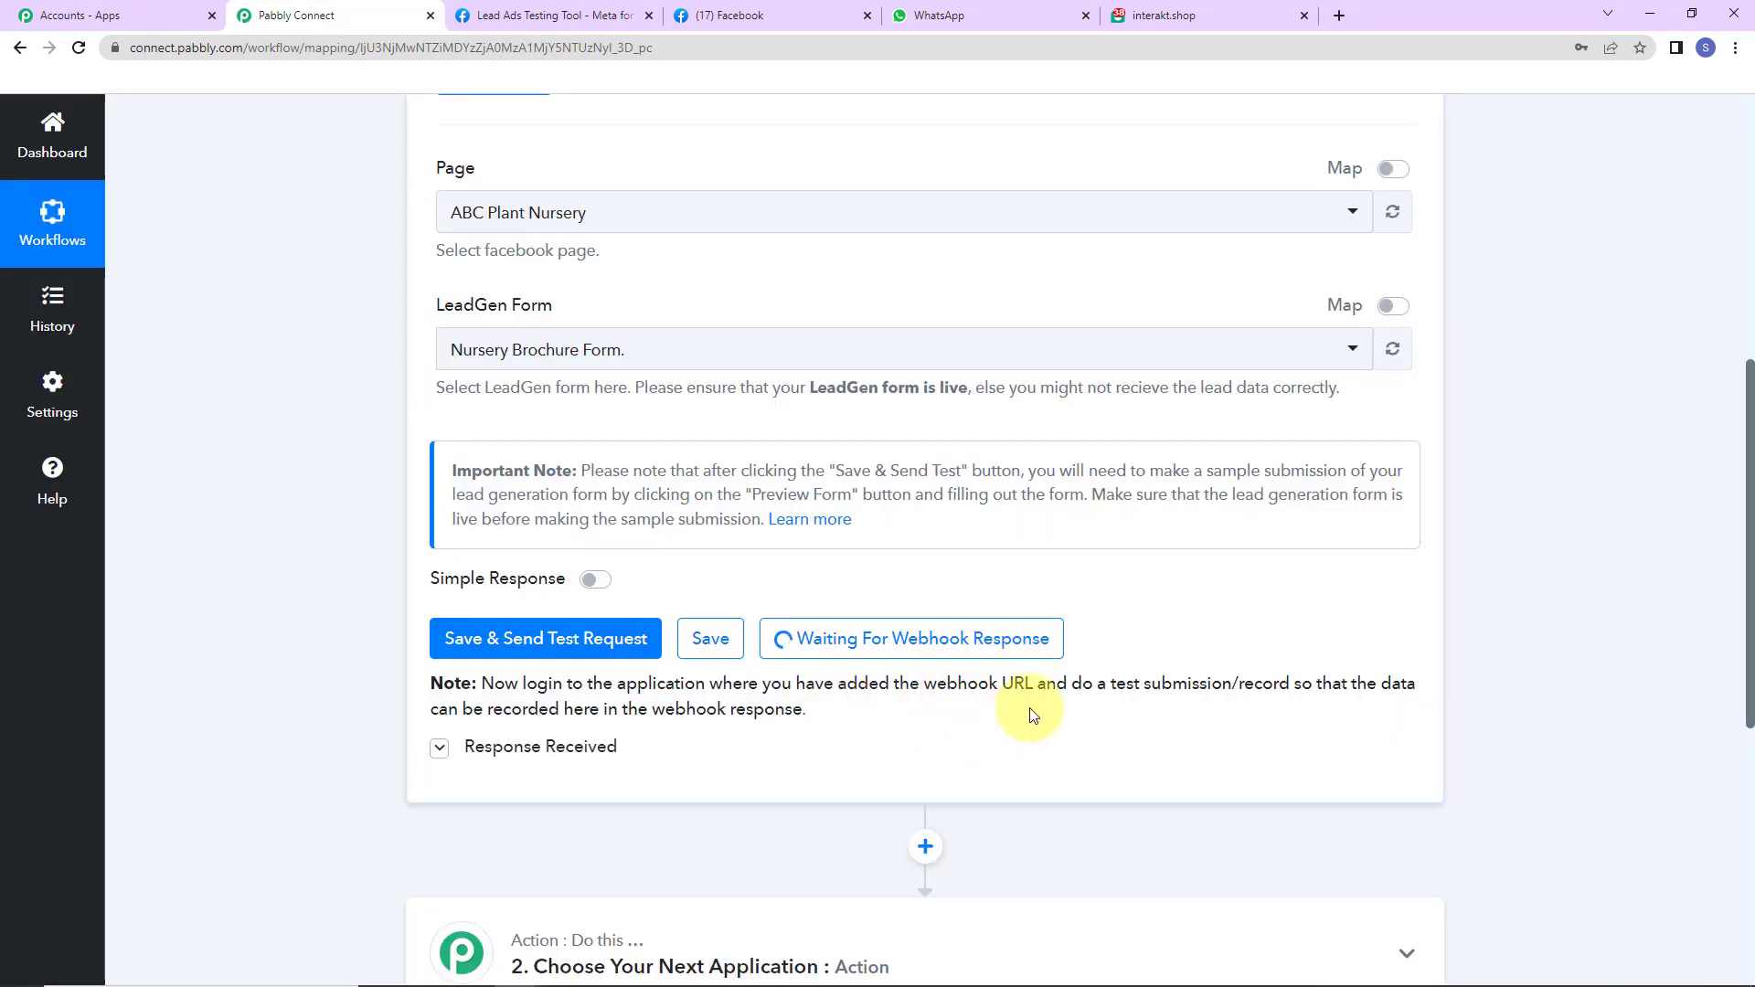
mouse_move(516, 747)
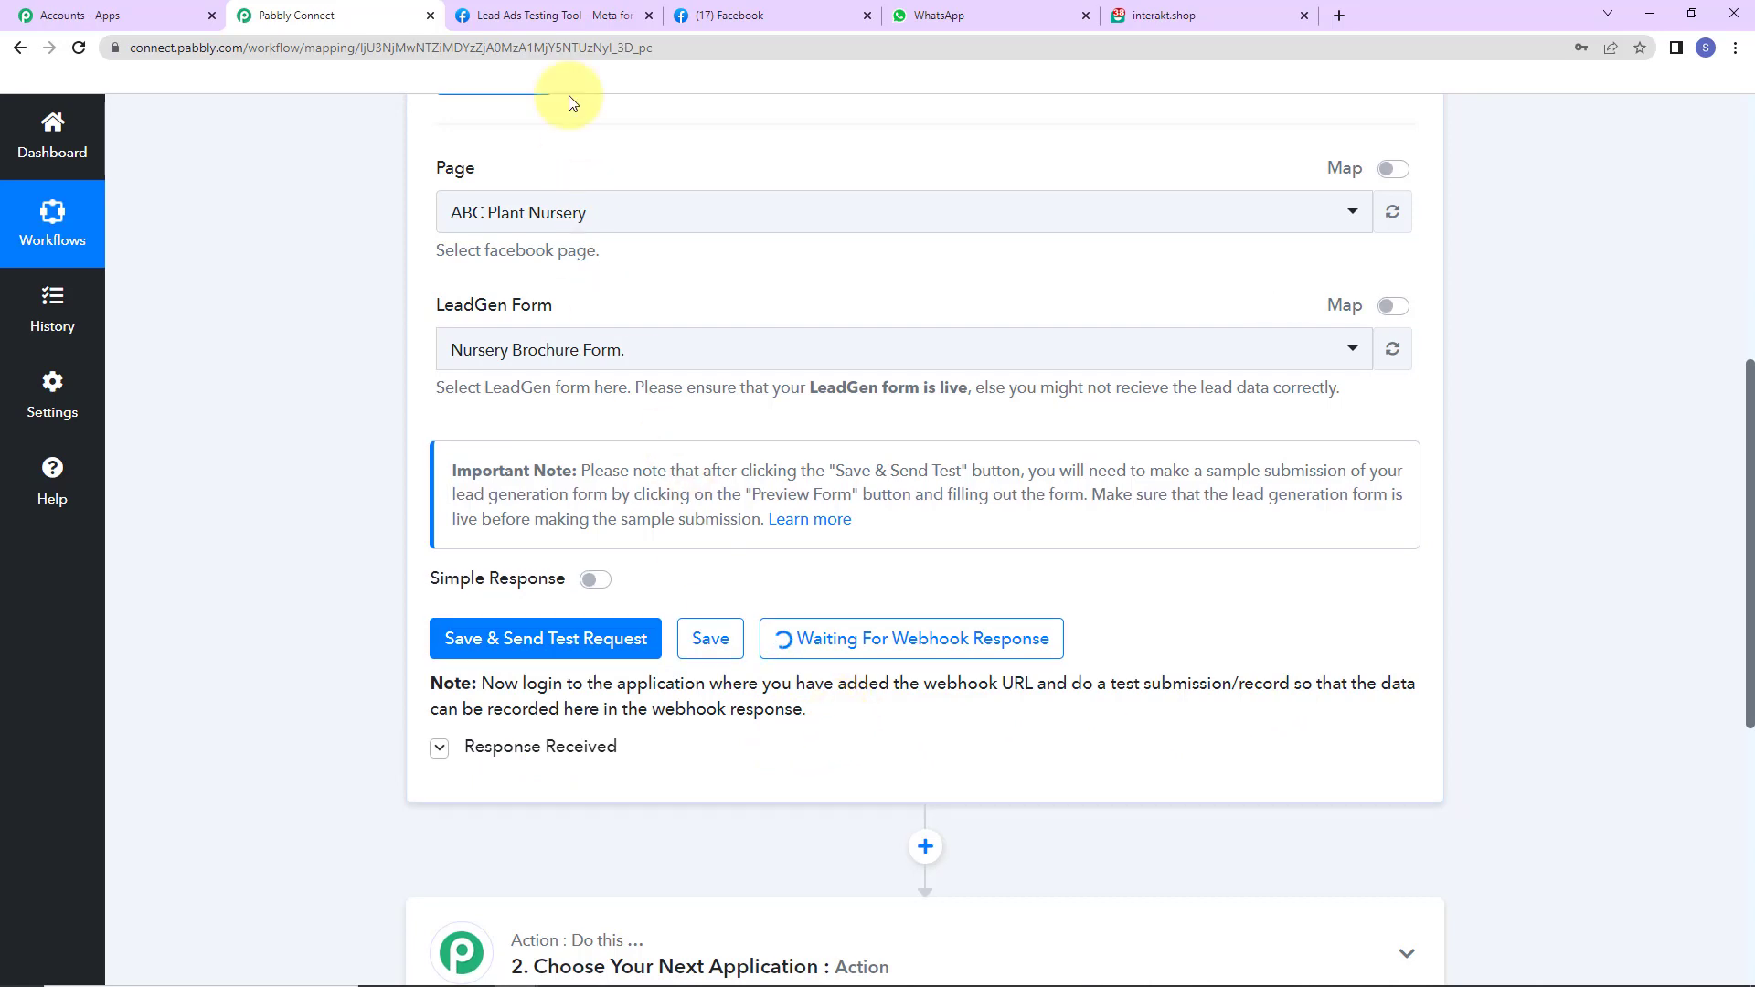
- In the Lead Ads Testing Tool, select the ABC Plant Nursery page and preview its lead form
left_click(566, 14)
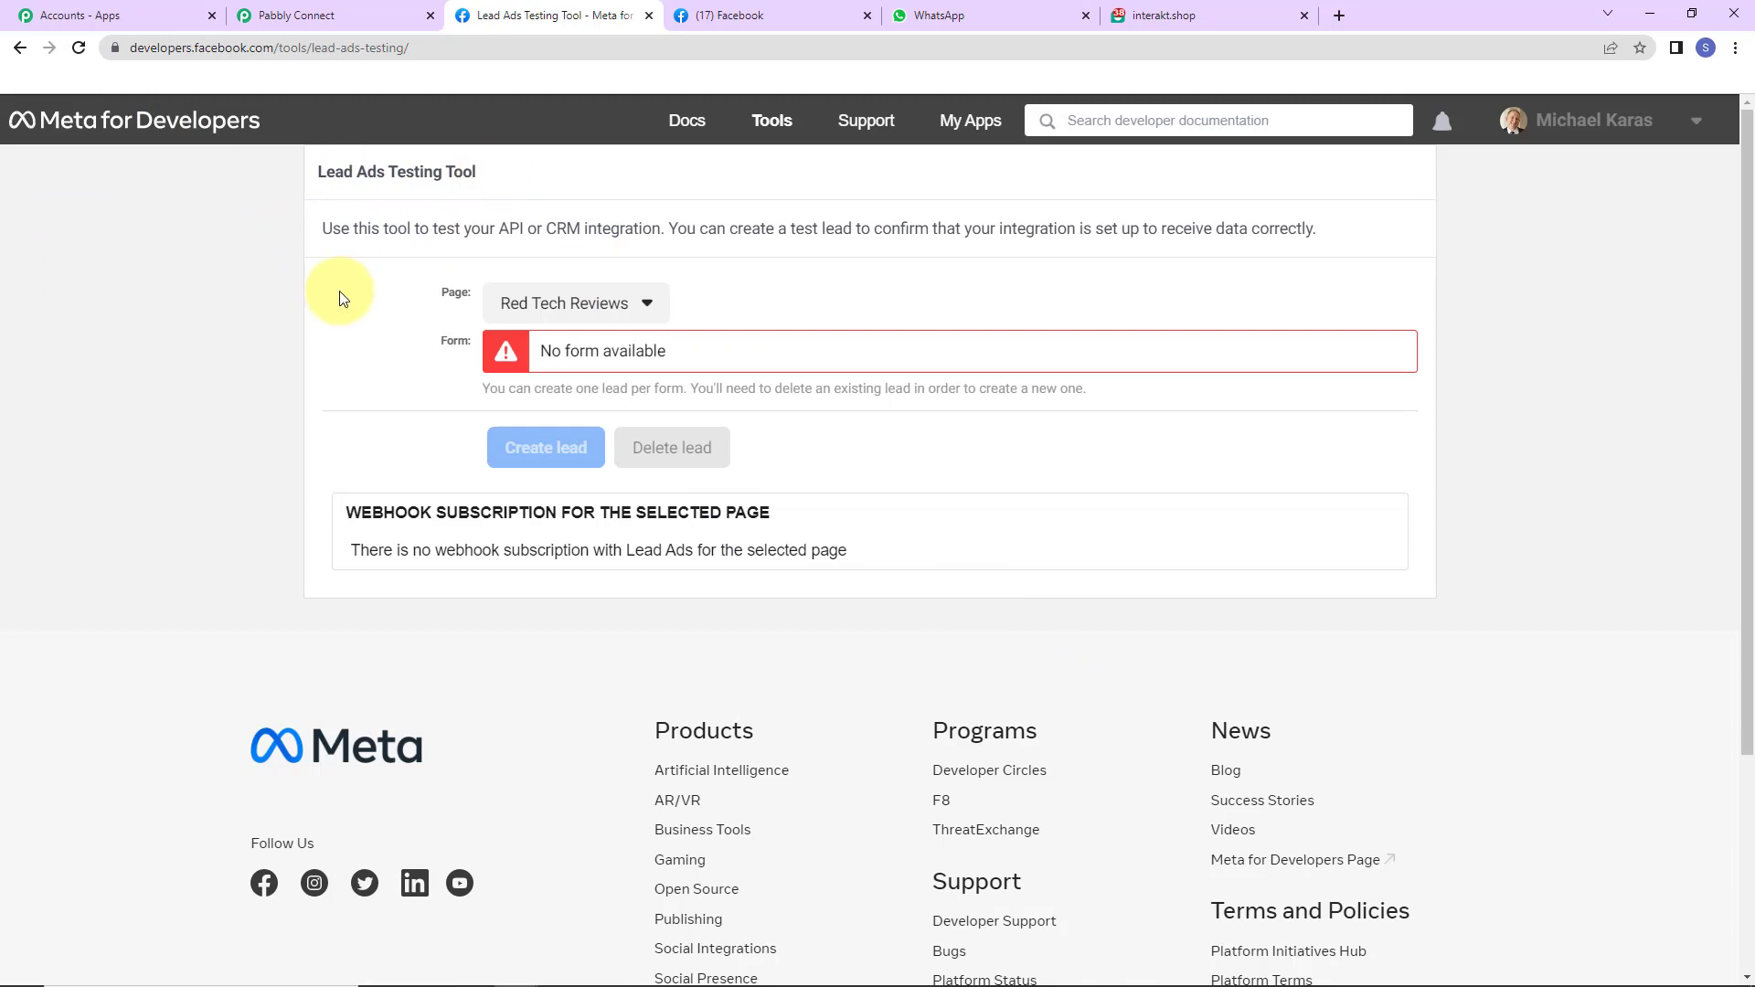
left_click(649, 306)
key("ctrl+f")
type("ABV")
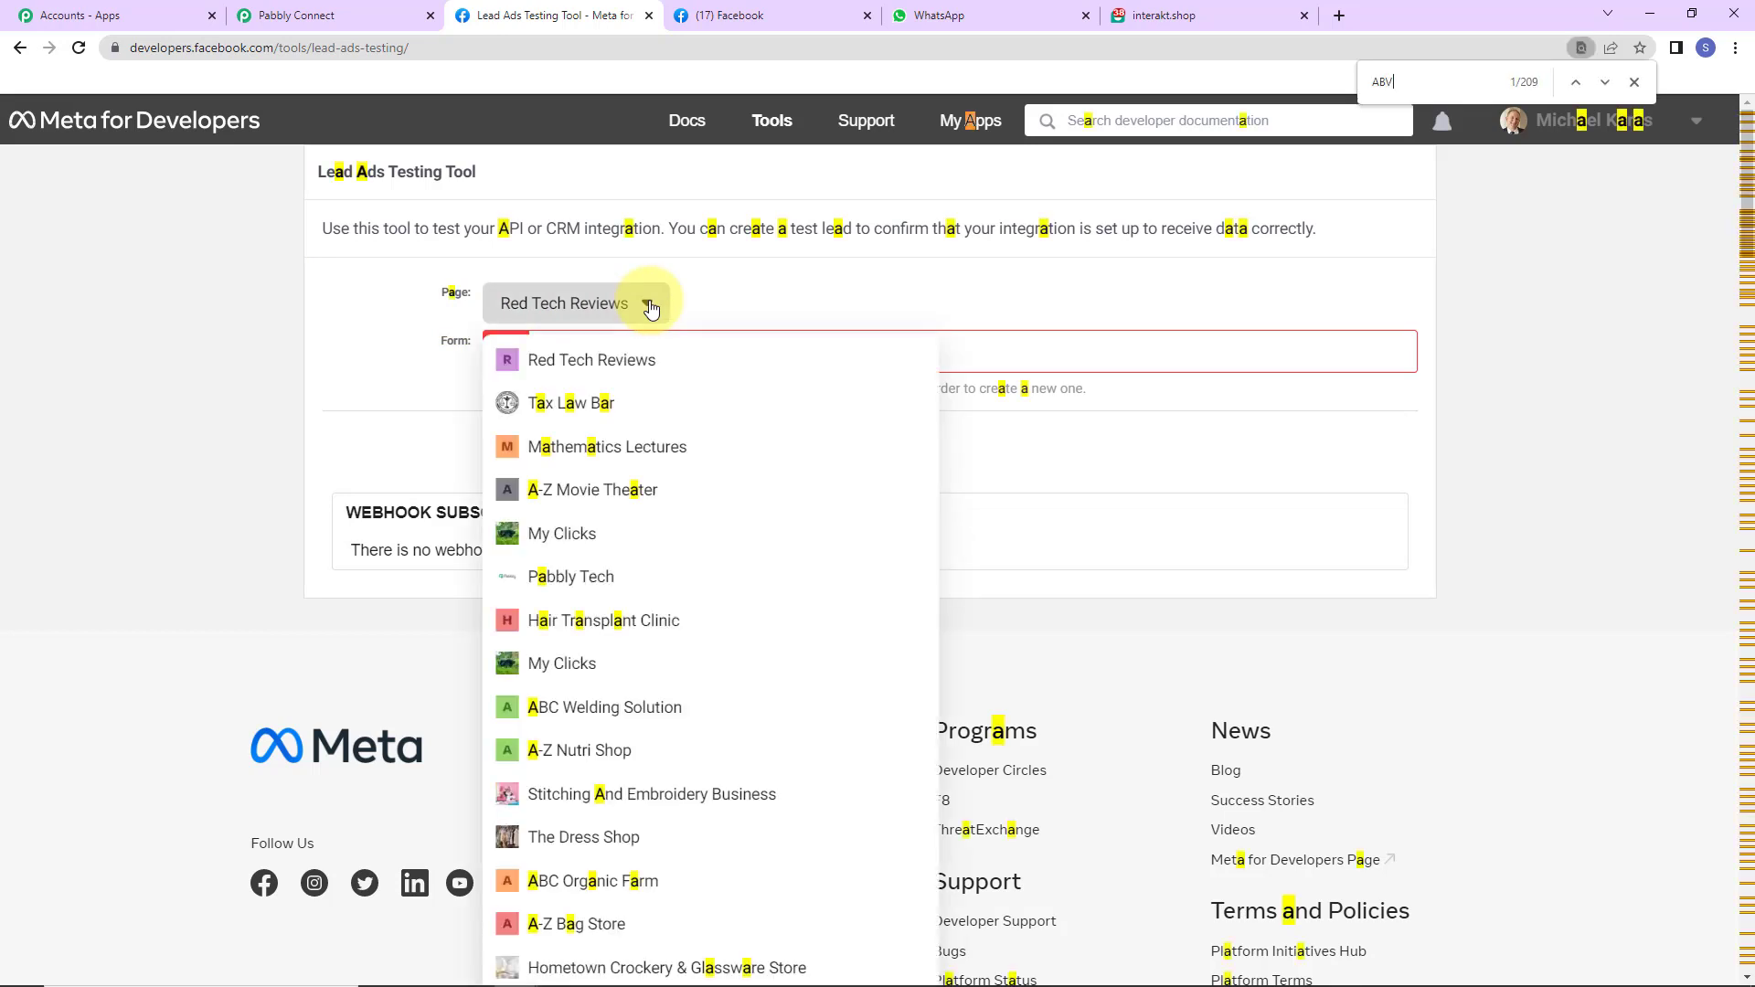
key("BackSpace")
type("C Pl")
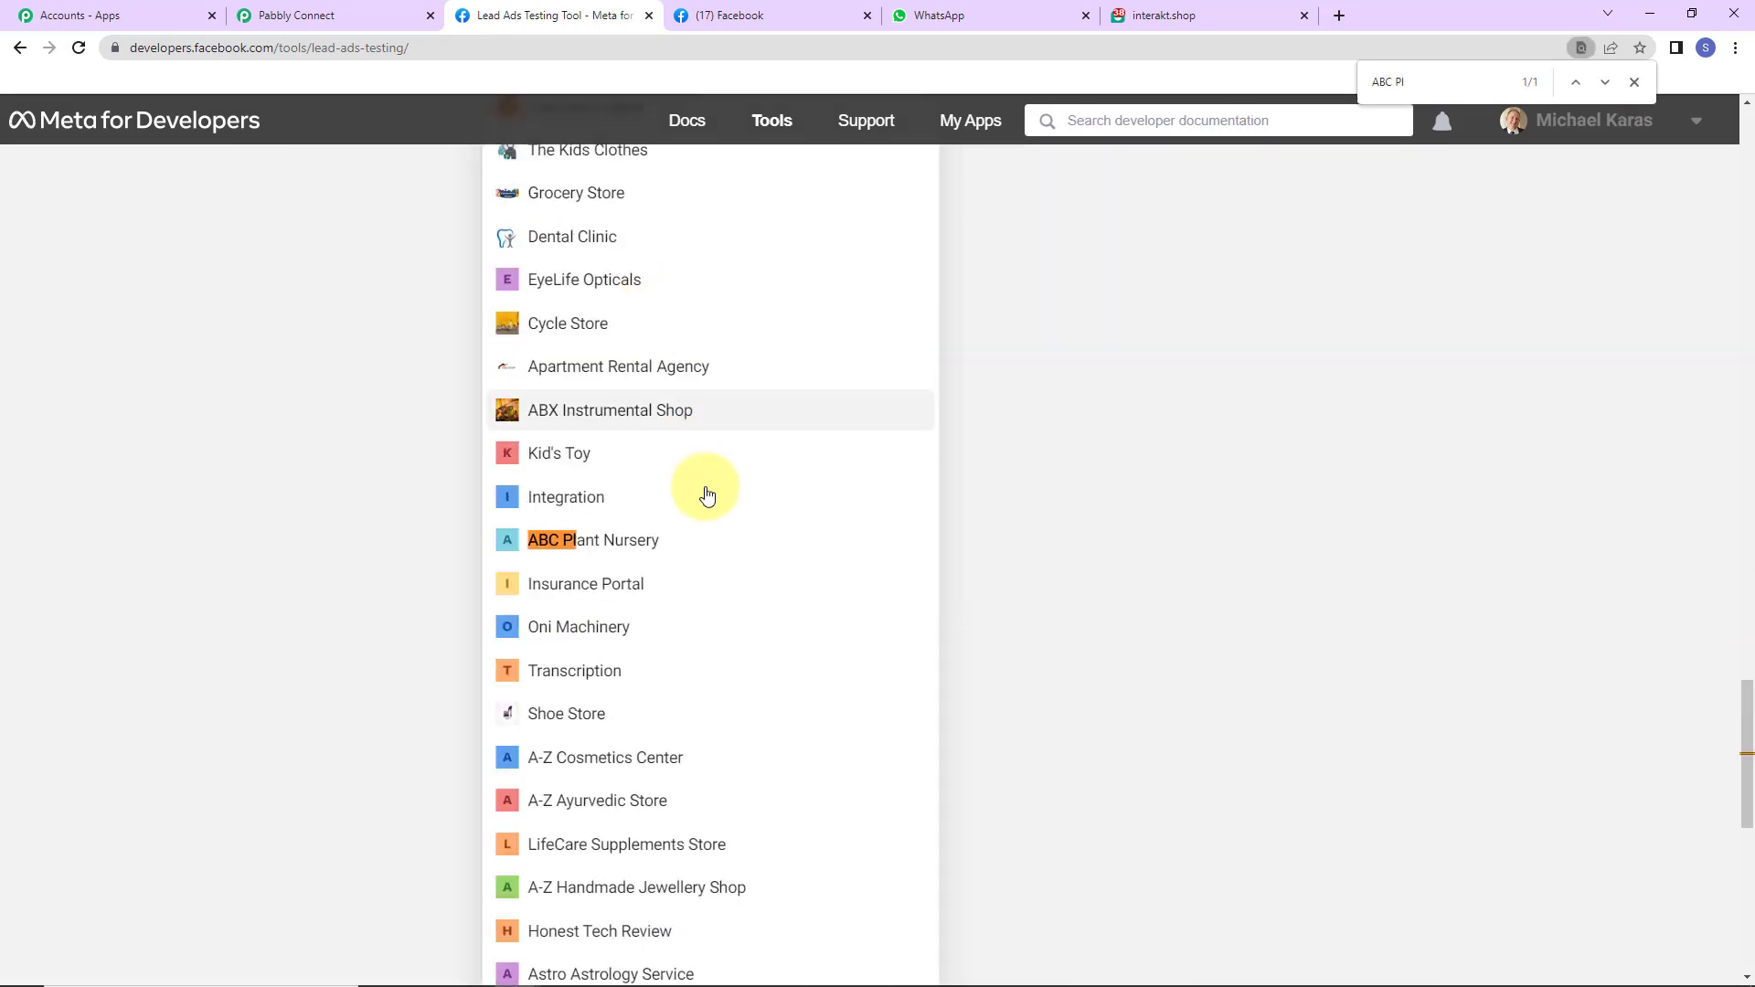
left_click(650, 540)
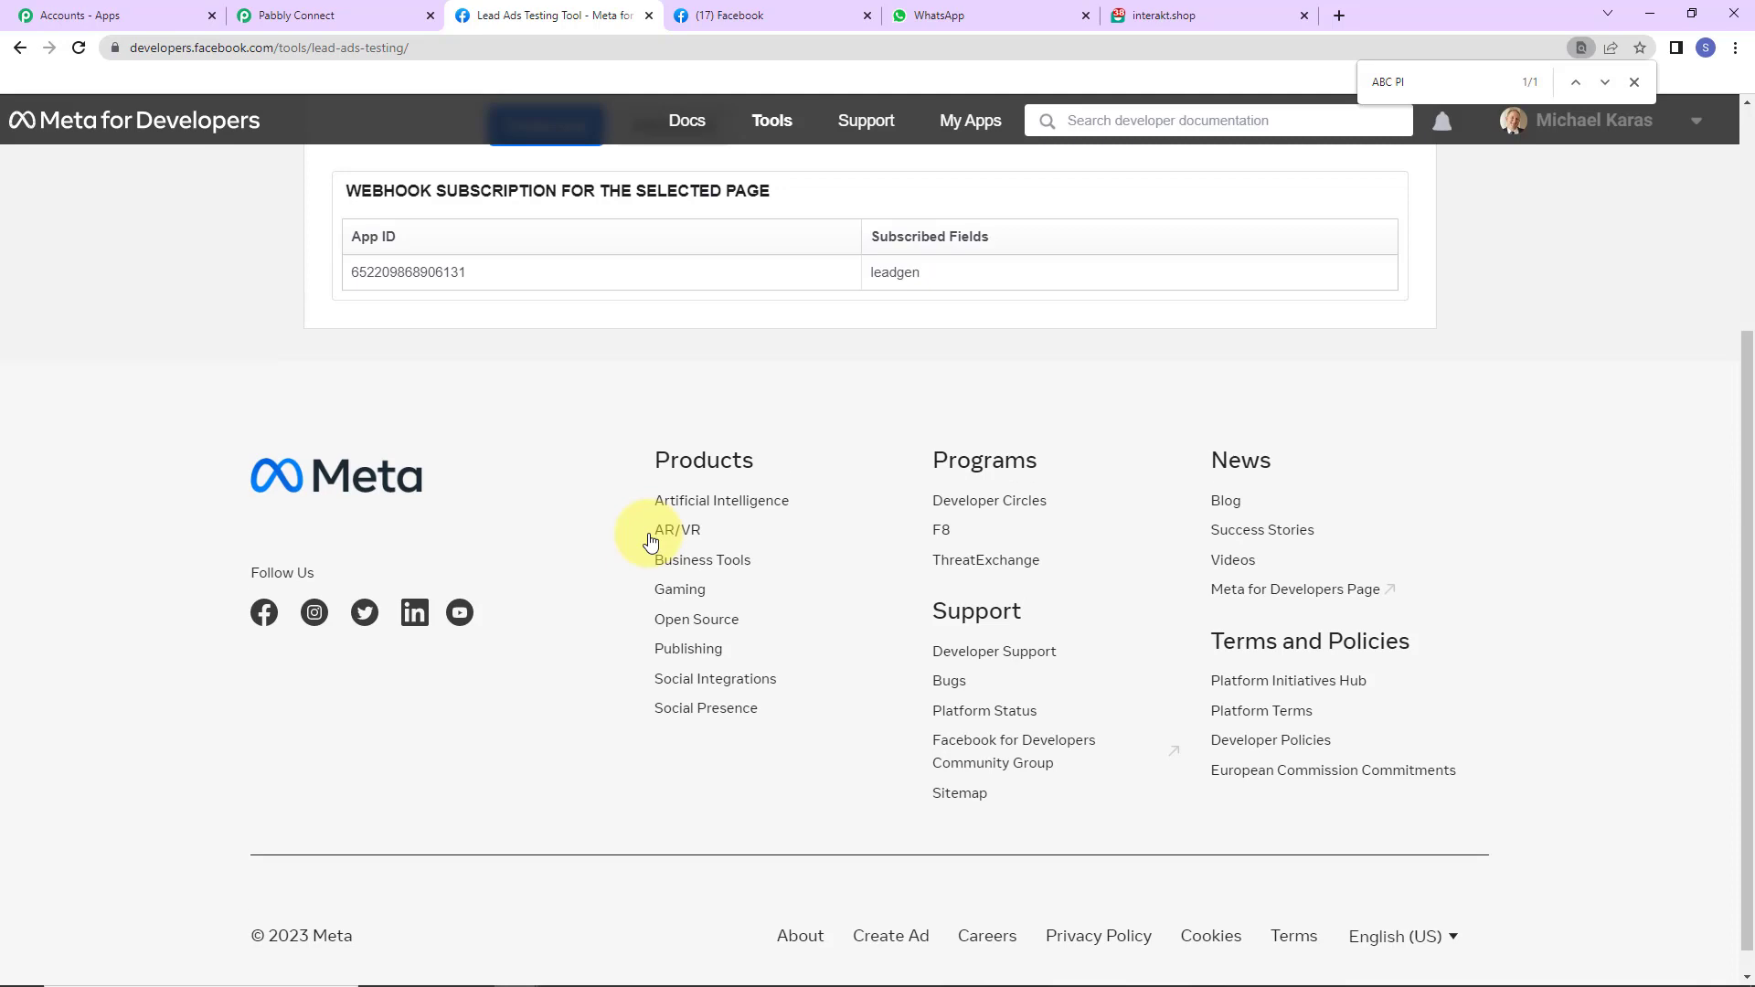
scroll(650, 540, "up", 4)
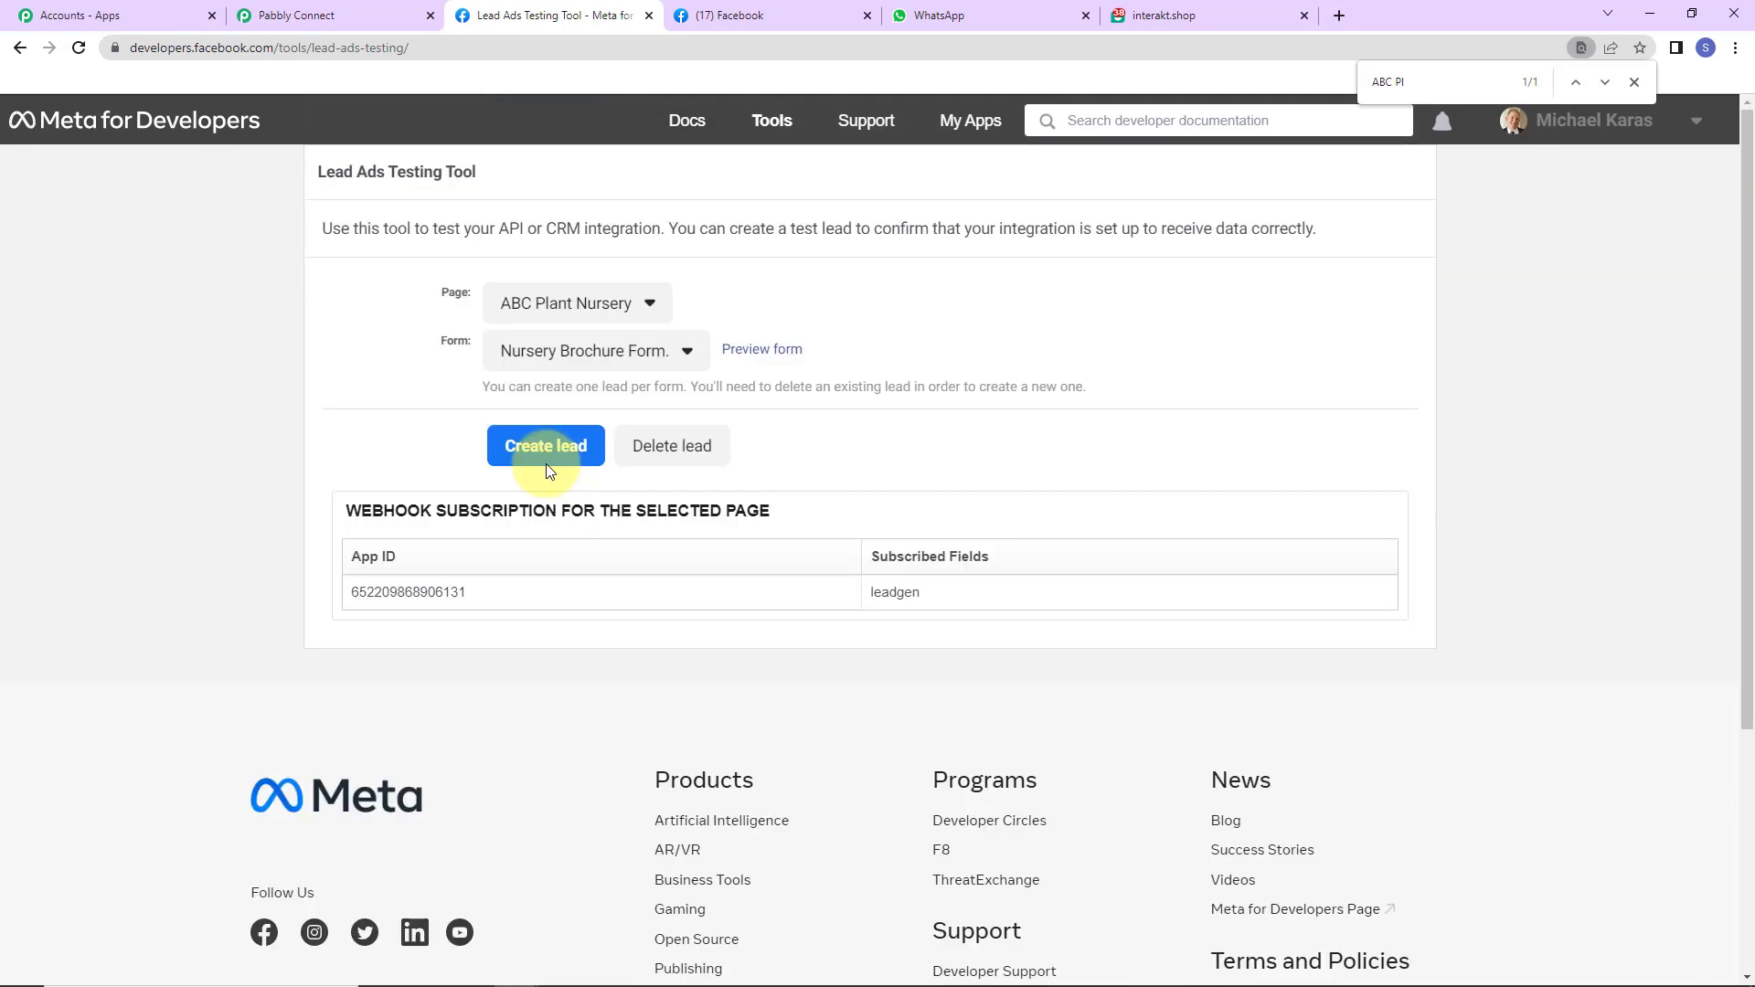
left_click(762, 351)
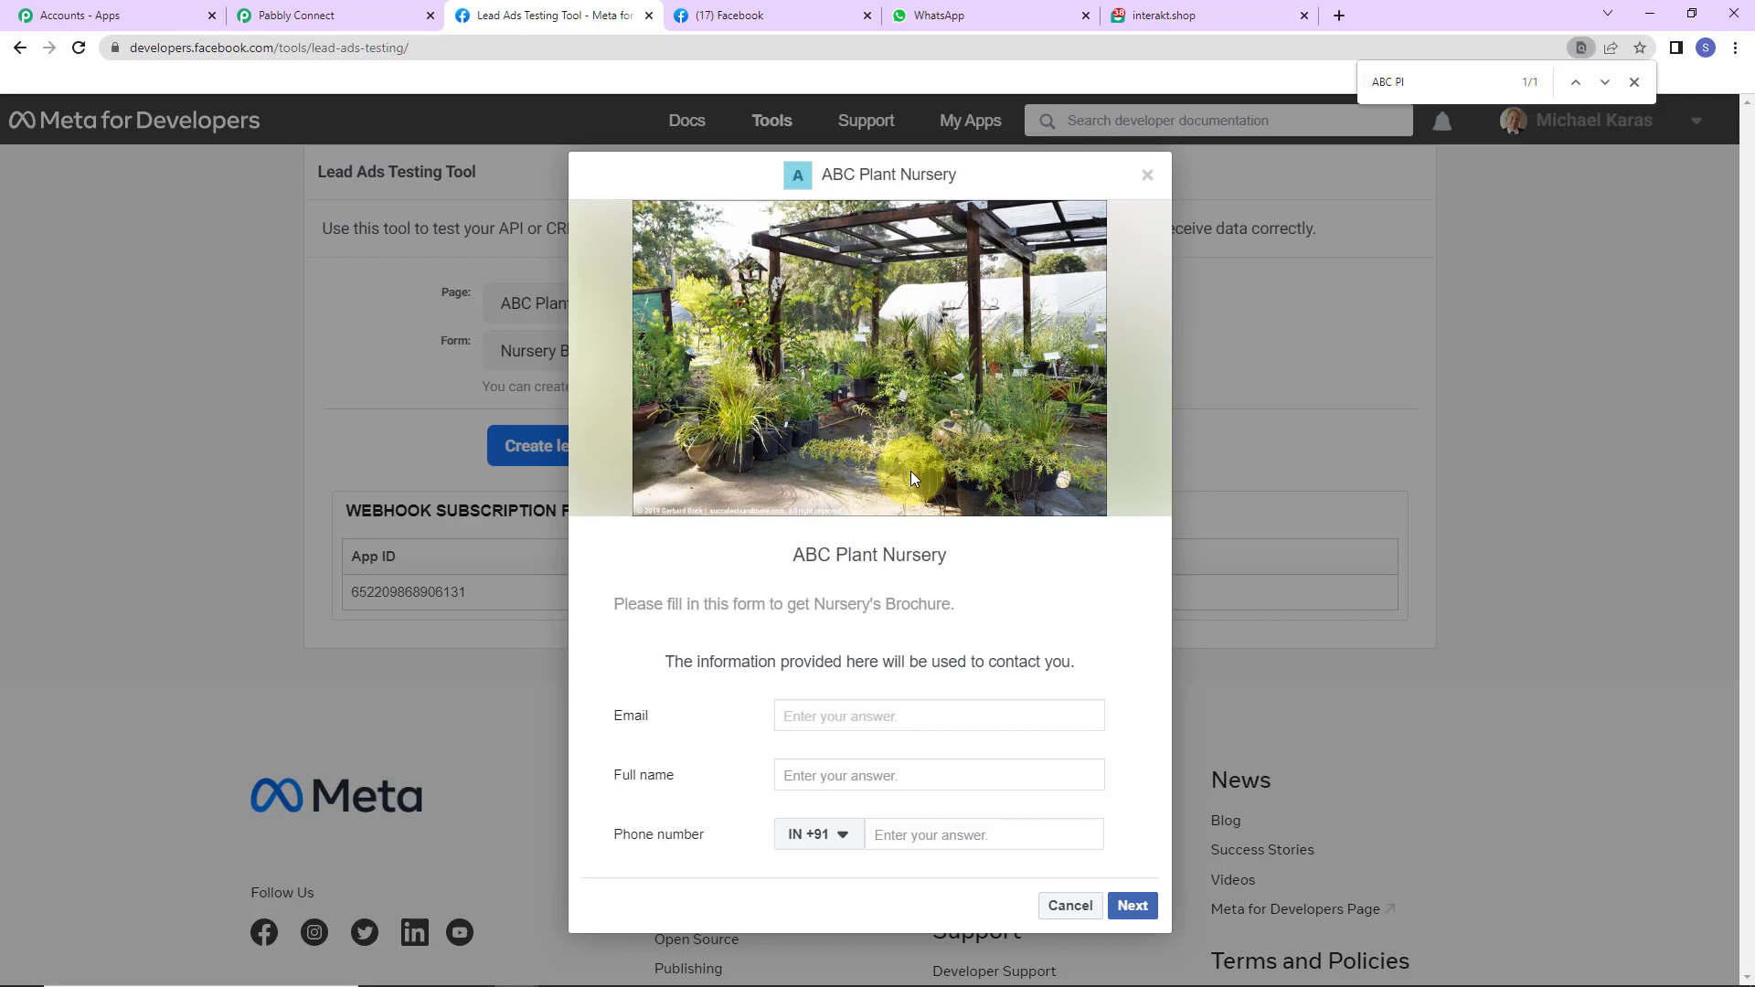
- Fill the test lead's email, full name and phone number, then submit the form
left_click(836, 780)
type("Test User")
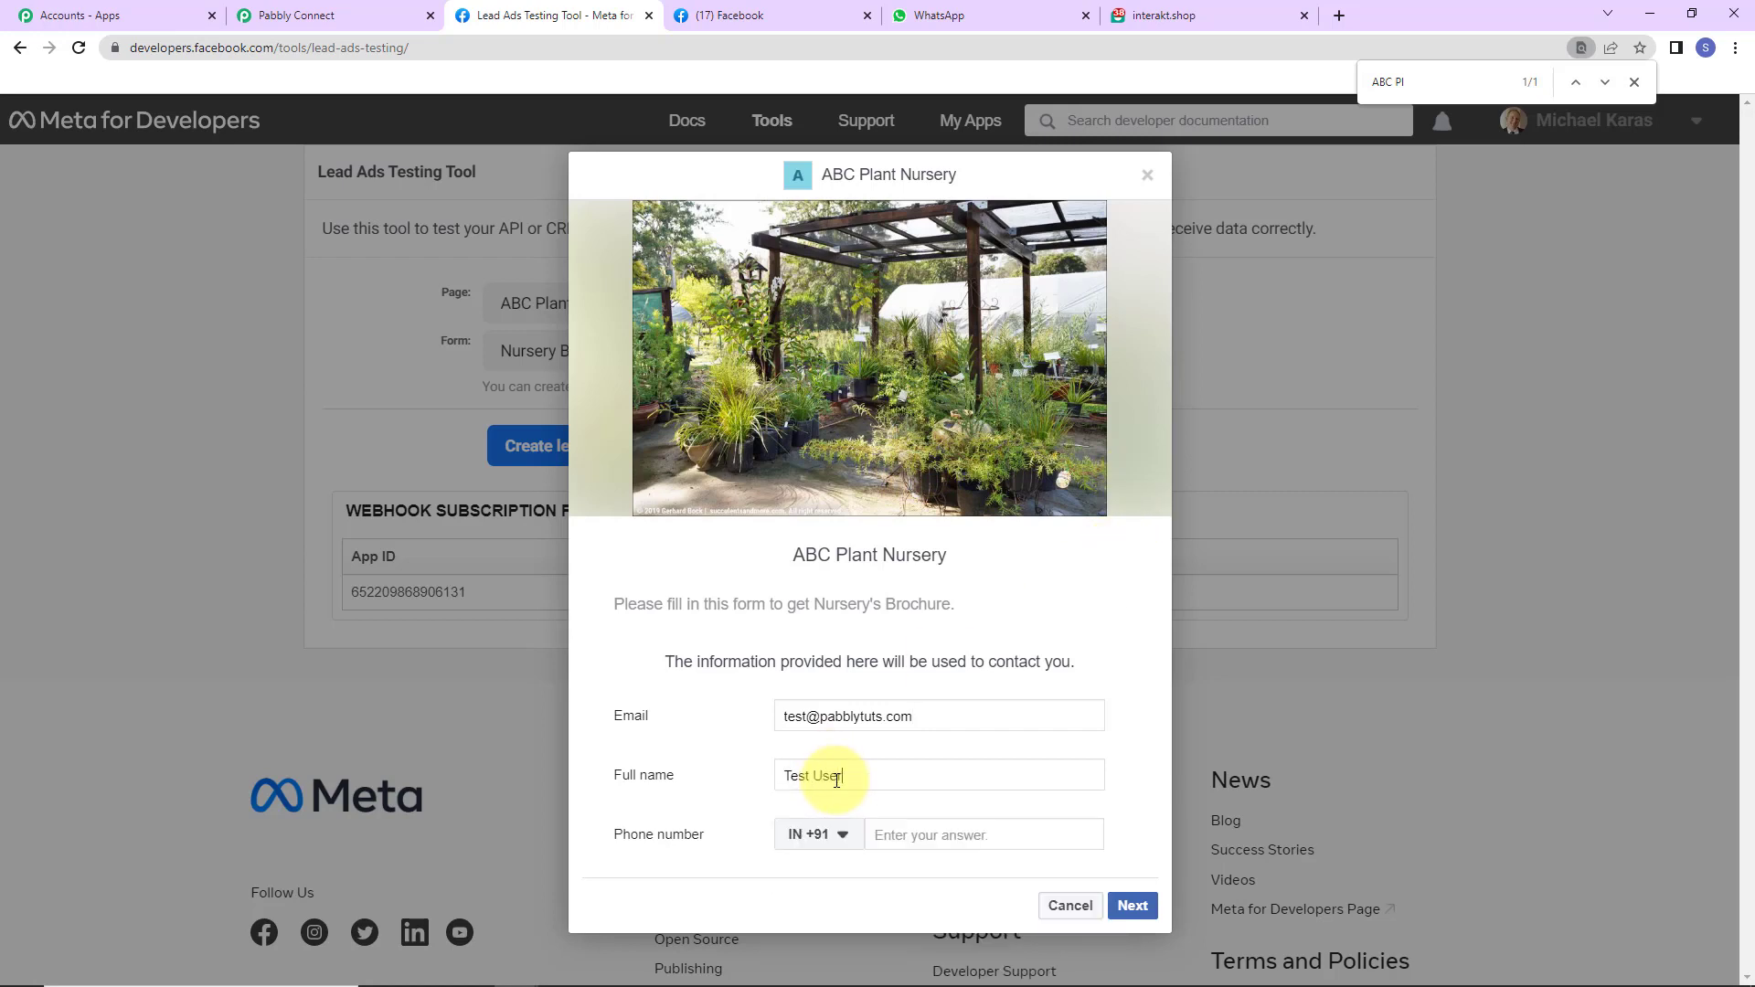
left_click(949, 837)
type("910")
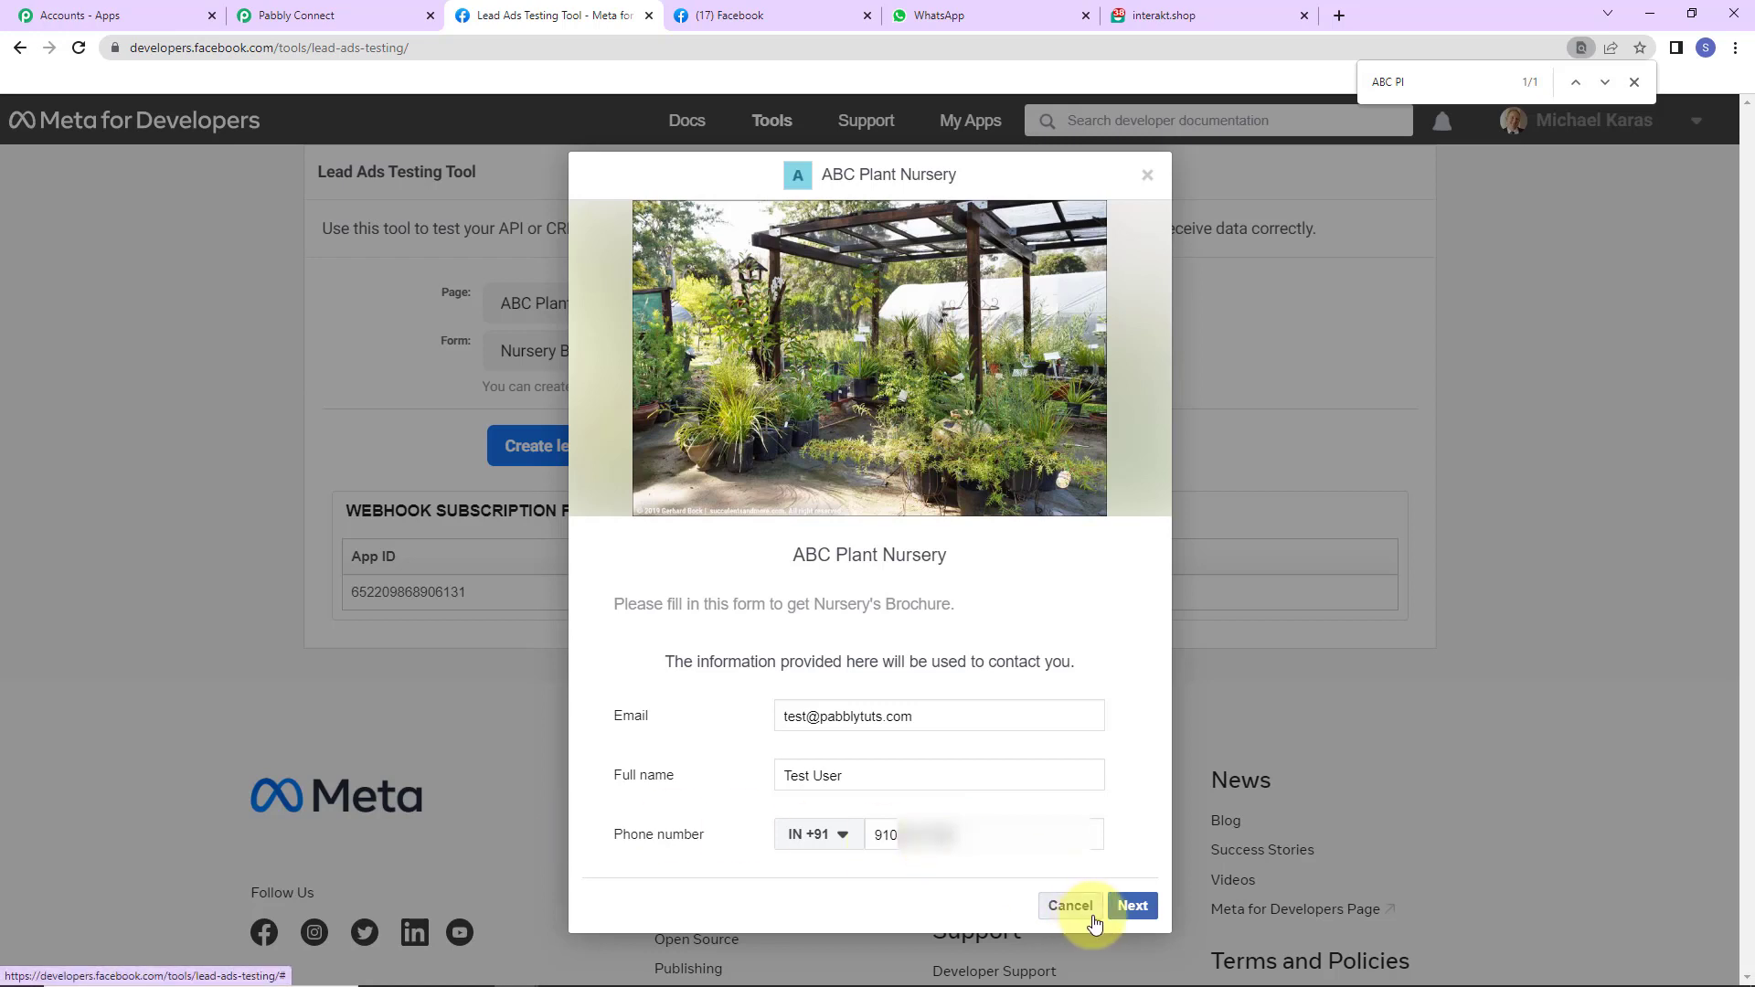
left_click(1133, 905)
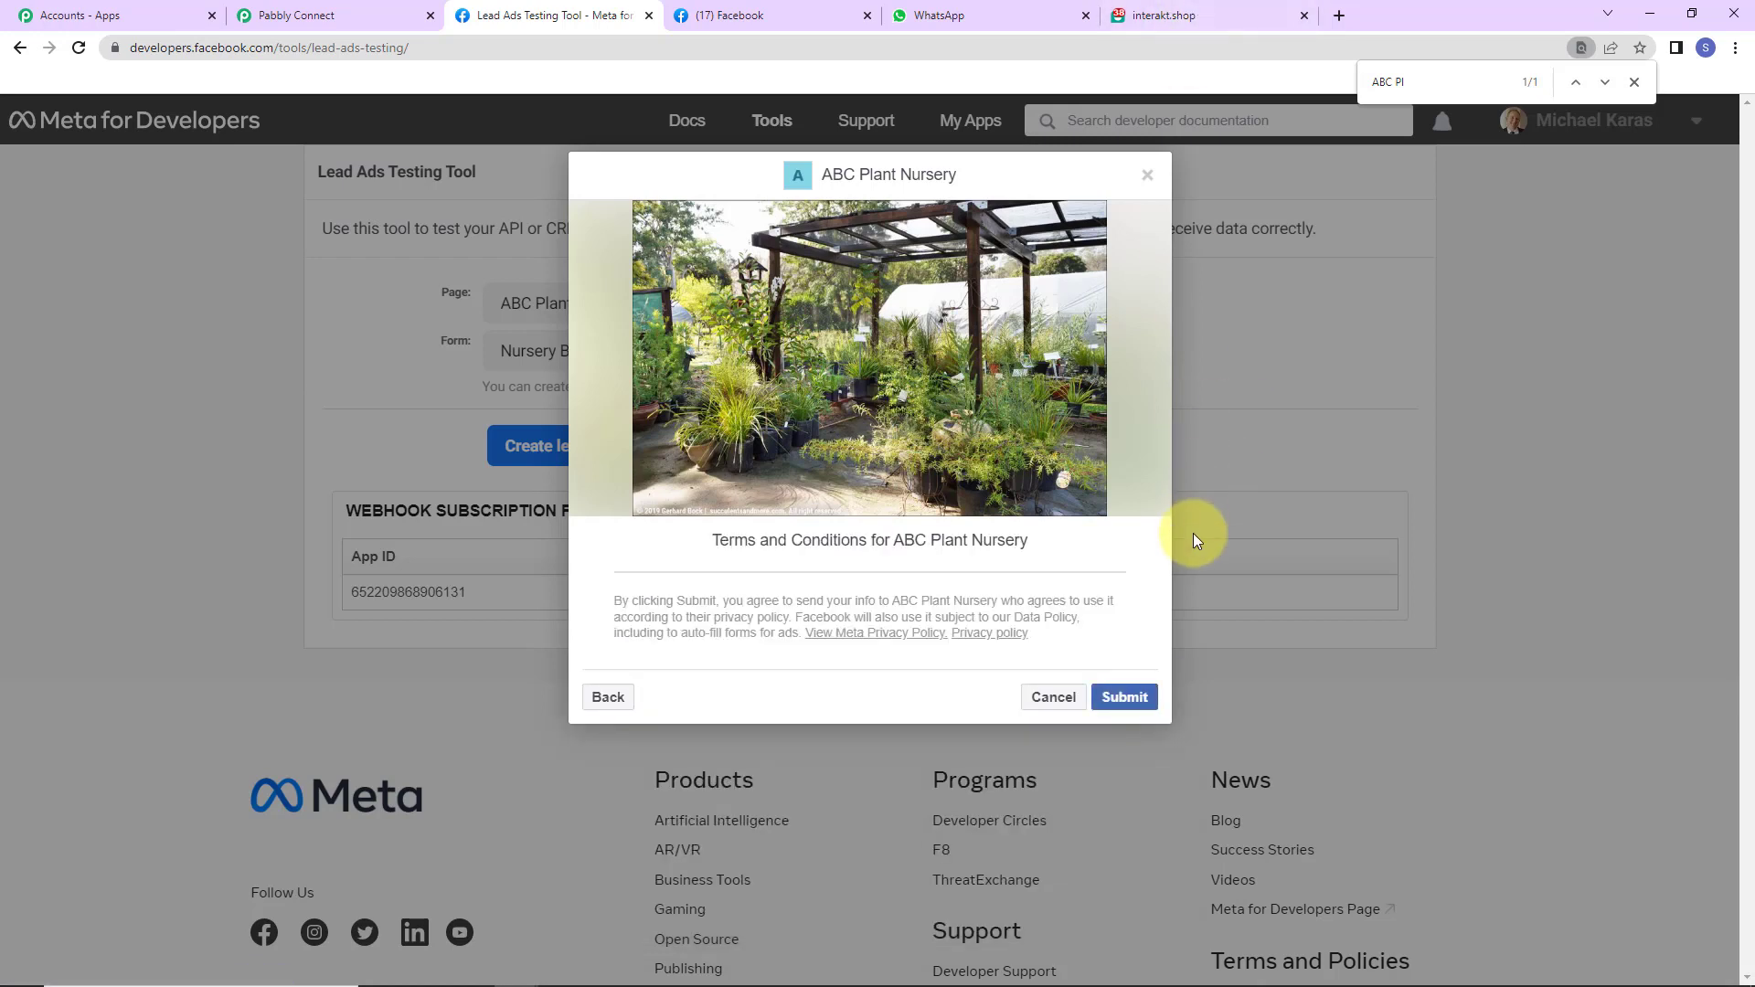
left_click(1126, 698)
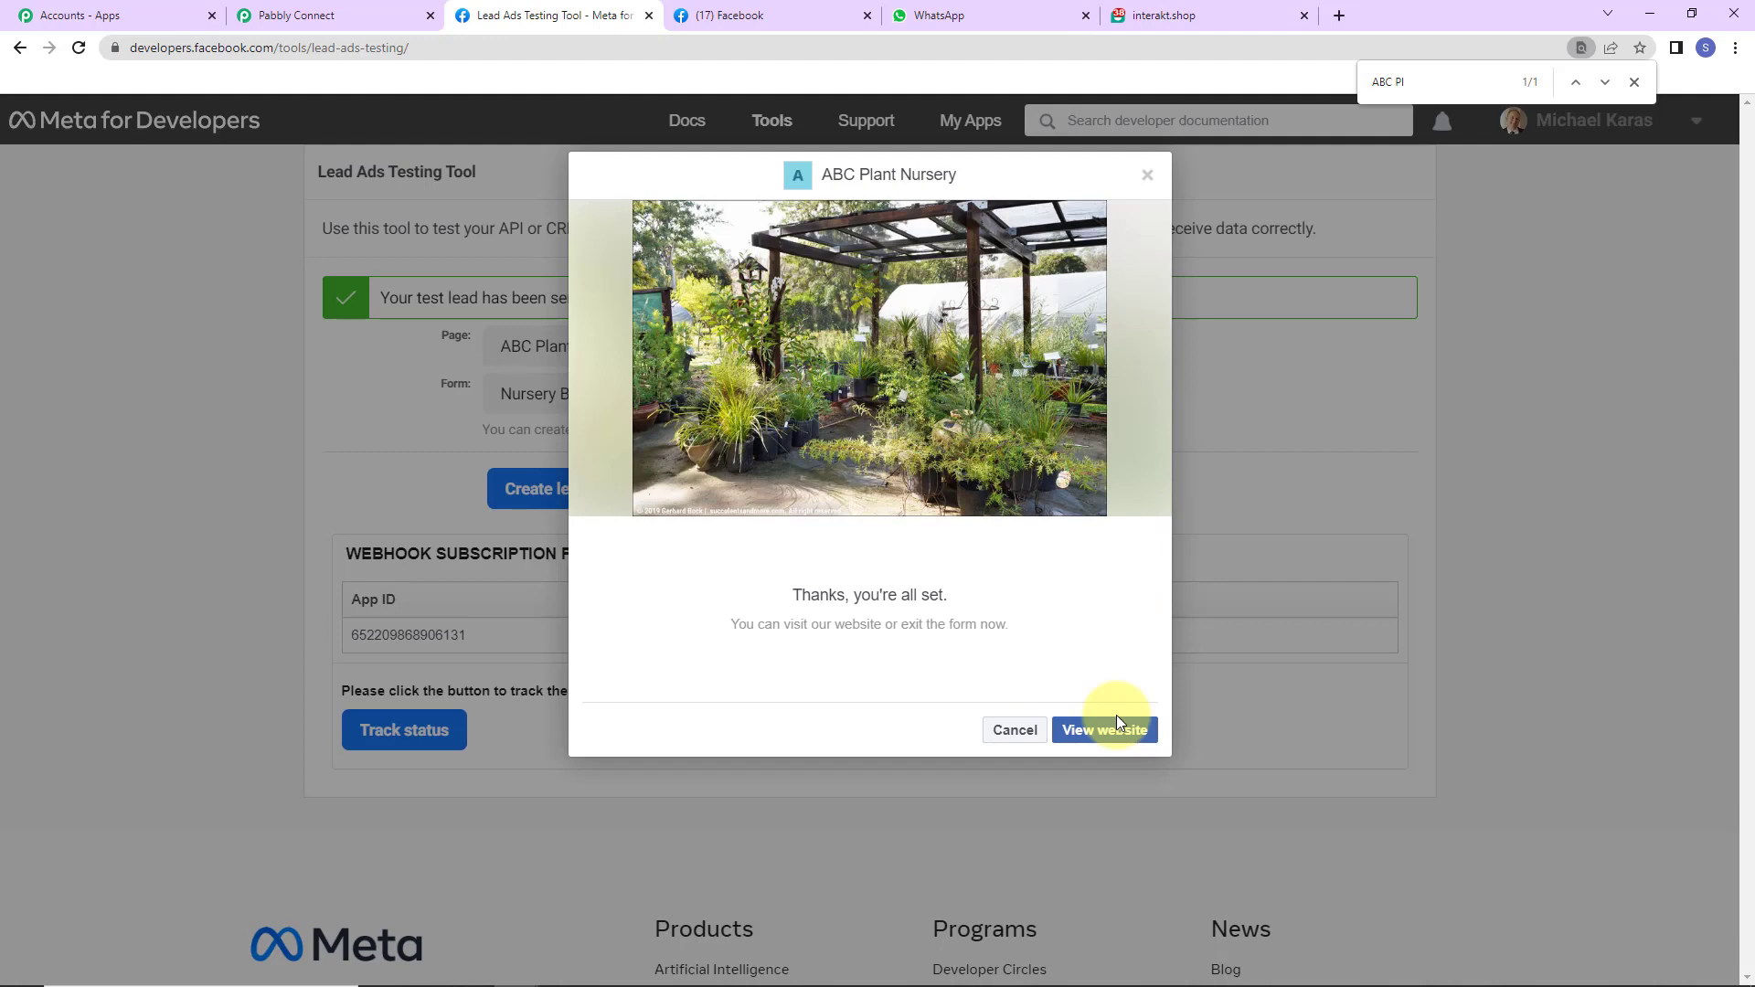
left_click(1012, 730)
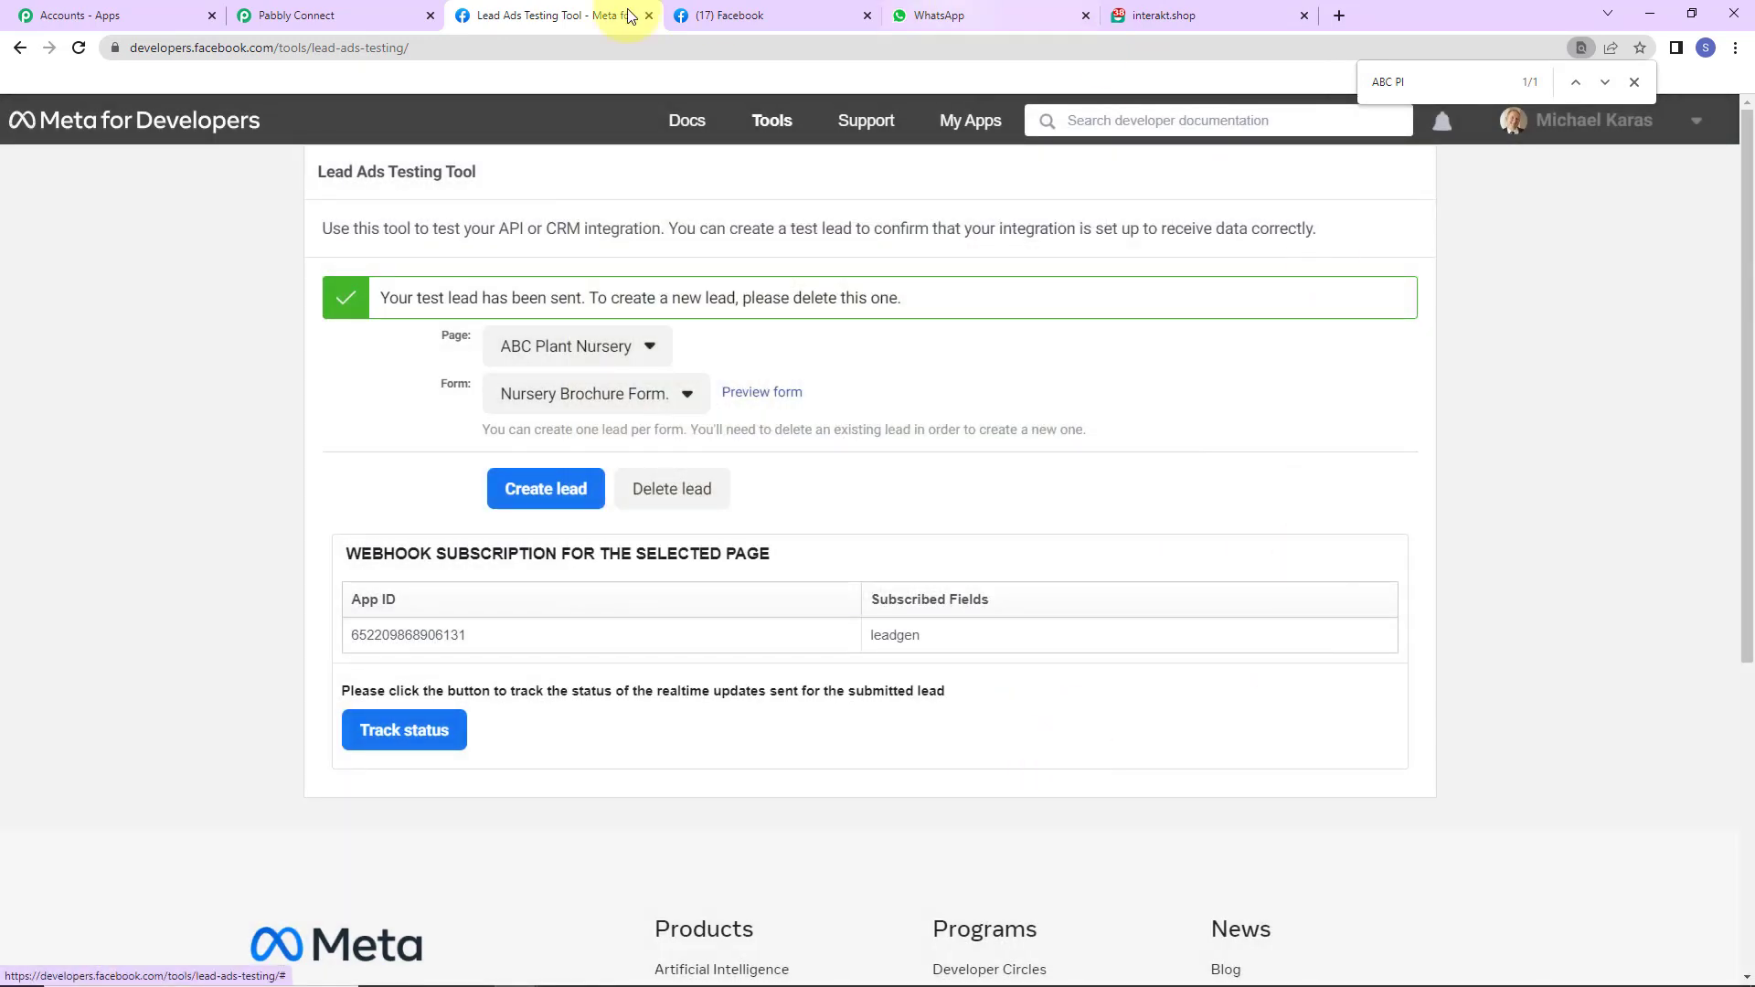
- Back in Pabbly Connect, review the captured test lead's email, full name, phone and Field Data
left_click(350, 16)
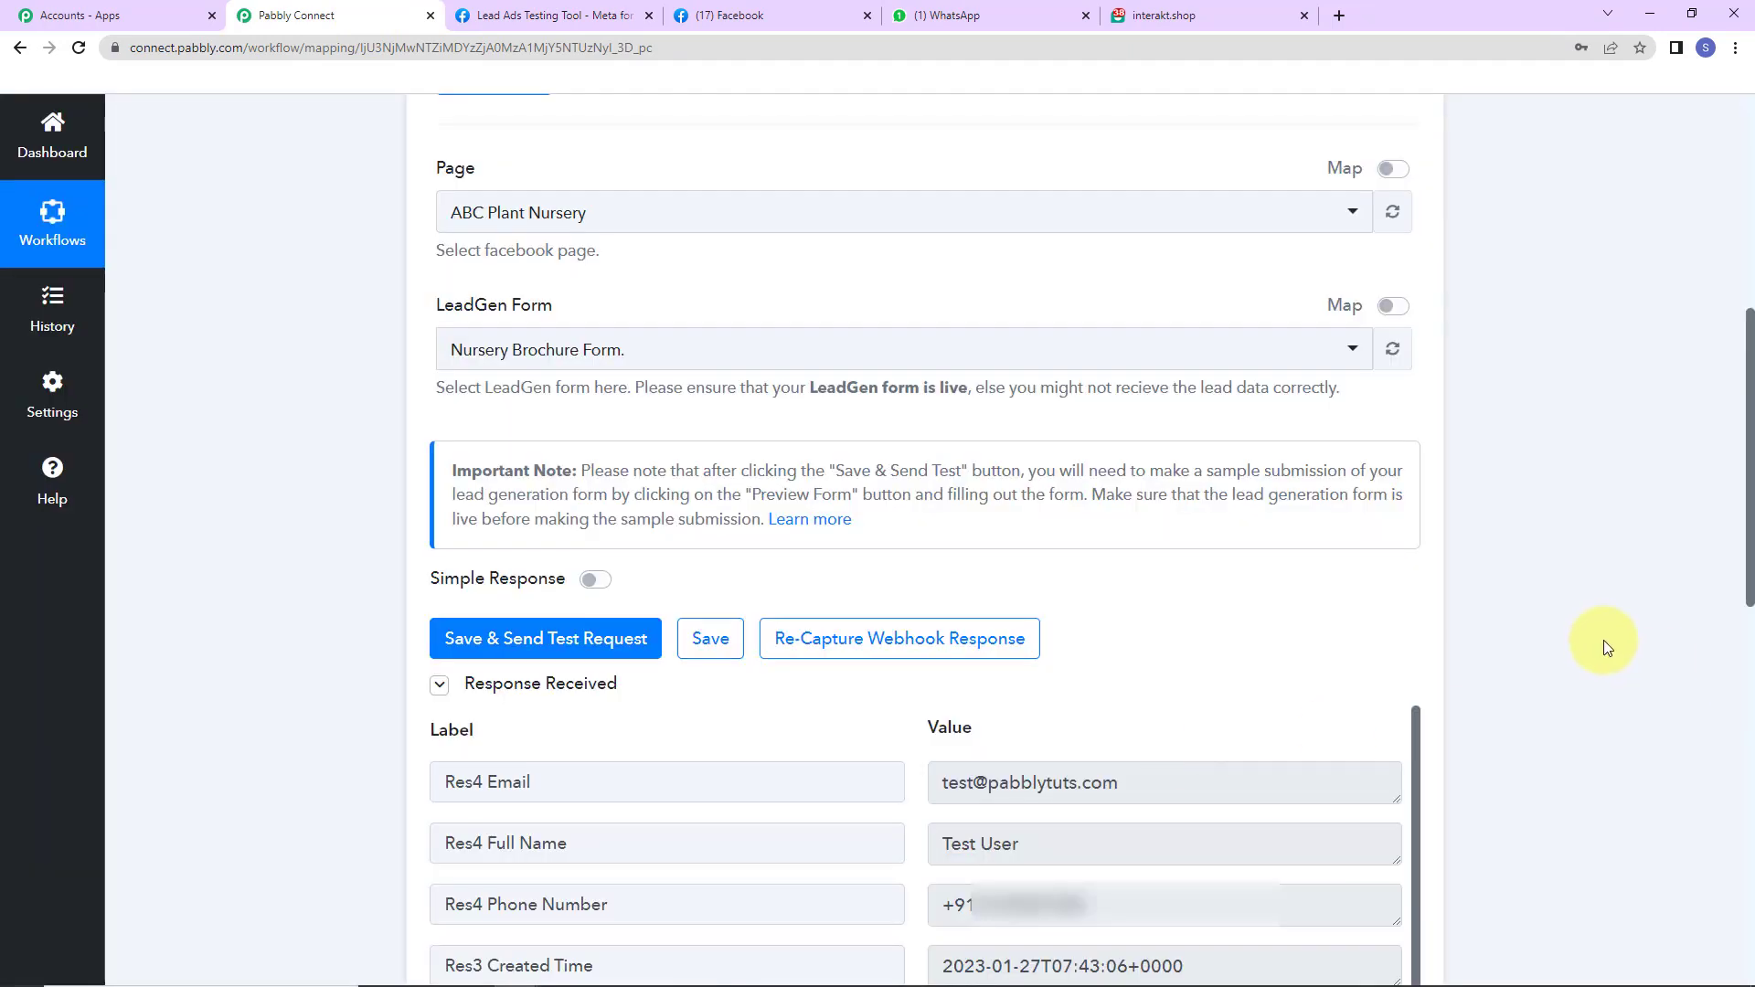
scroll(1601, 644, "down", 5)
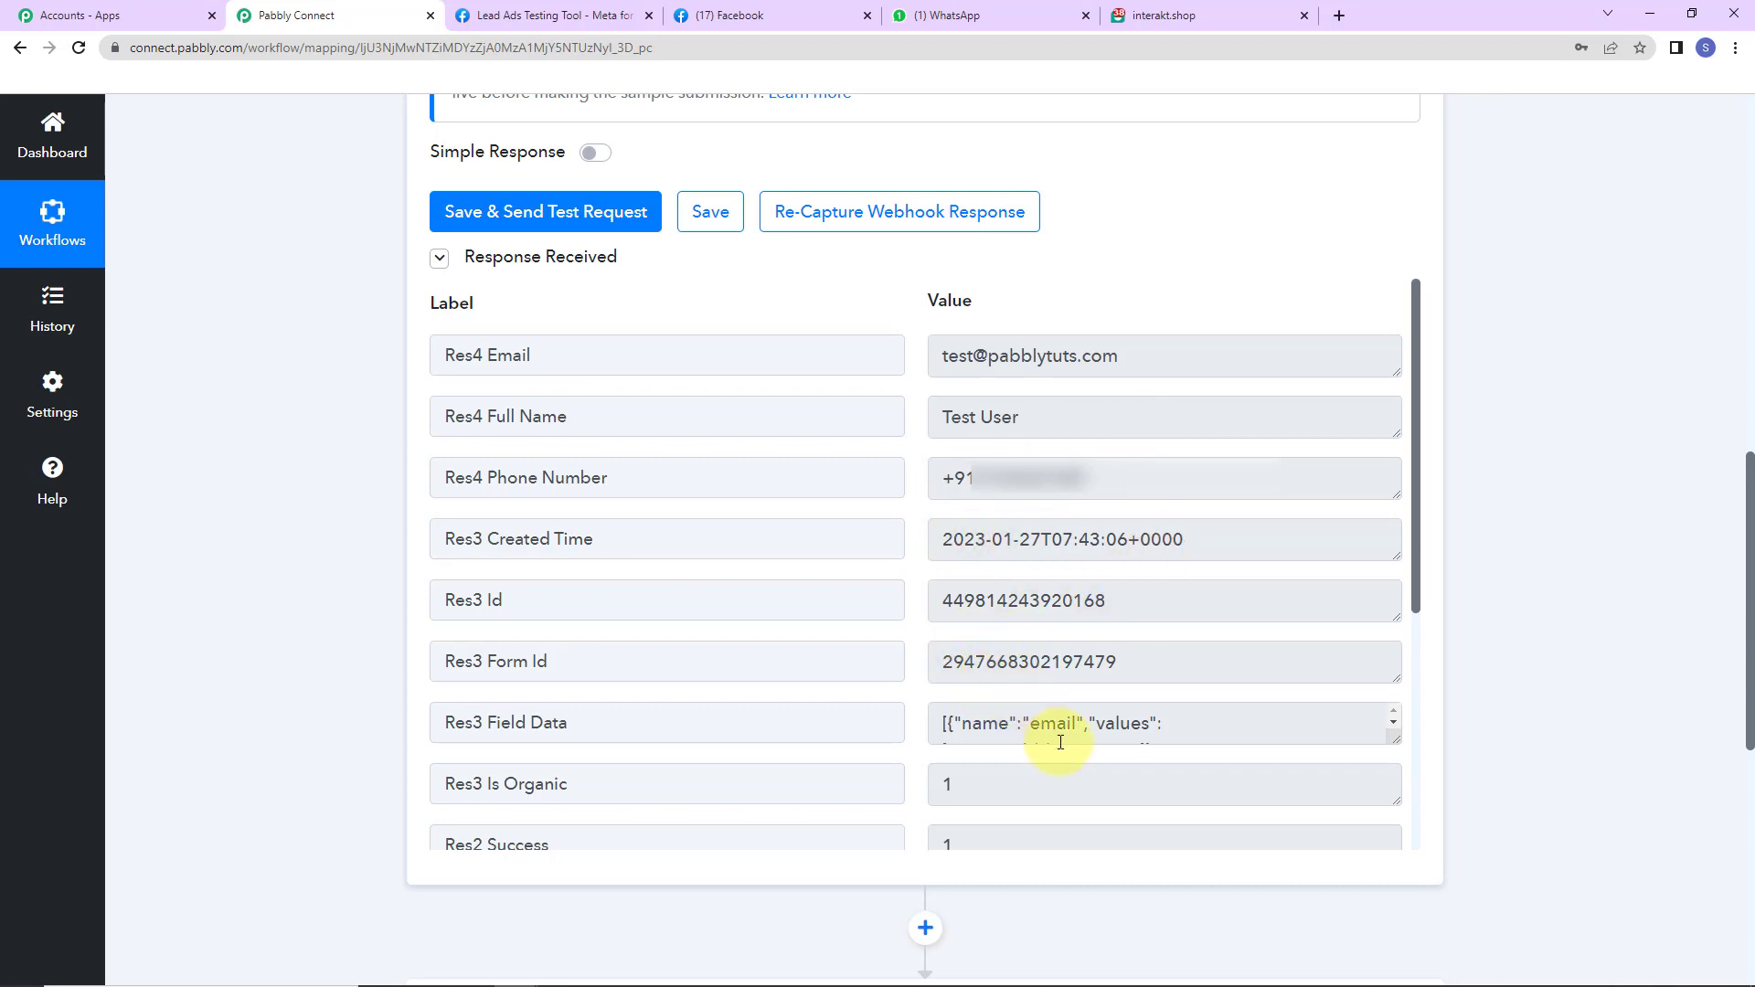
mouse_move(1390, 735)
left_mouse_down()
mouse_move(1408, 833)
mouse_move(1399, 742)
left_mouse_up()
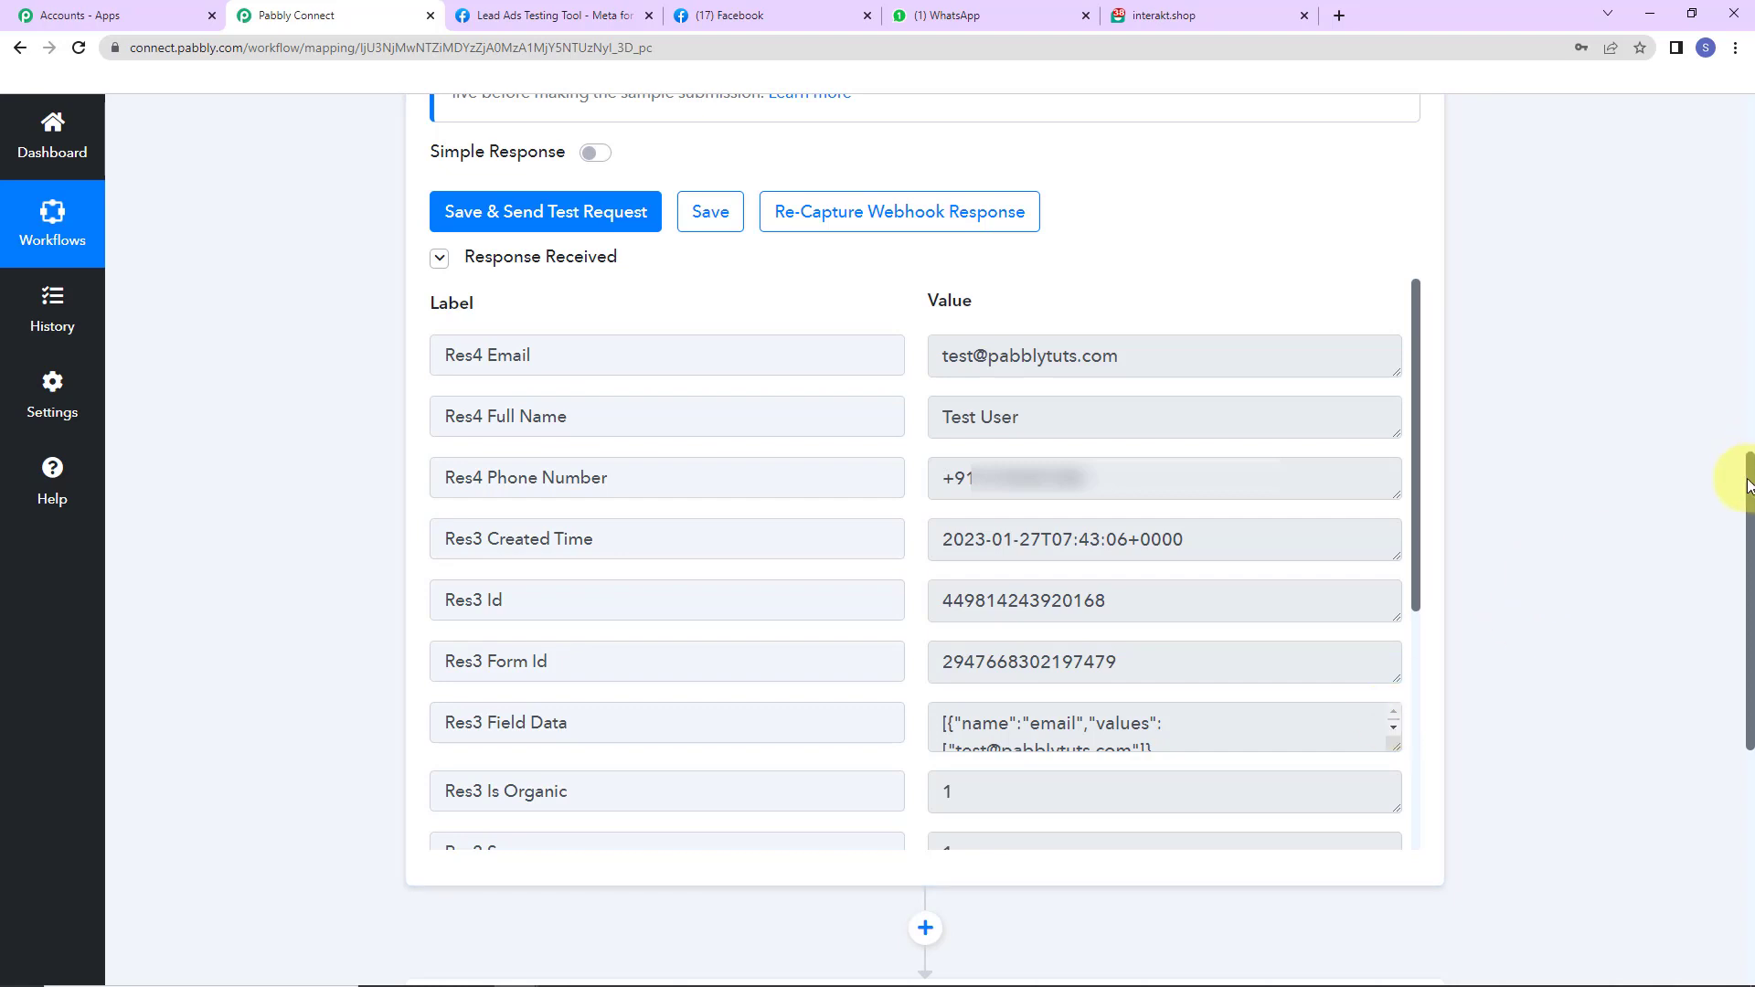
left_click_drag(1751, 498, 1744, 725)
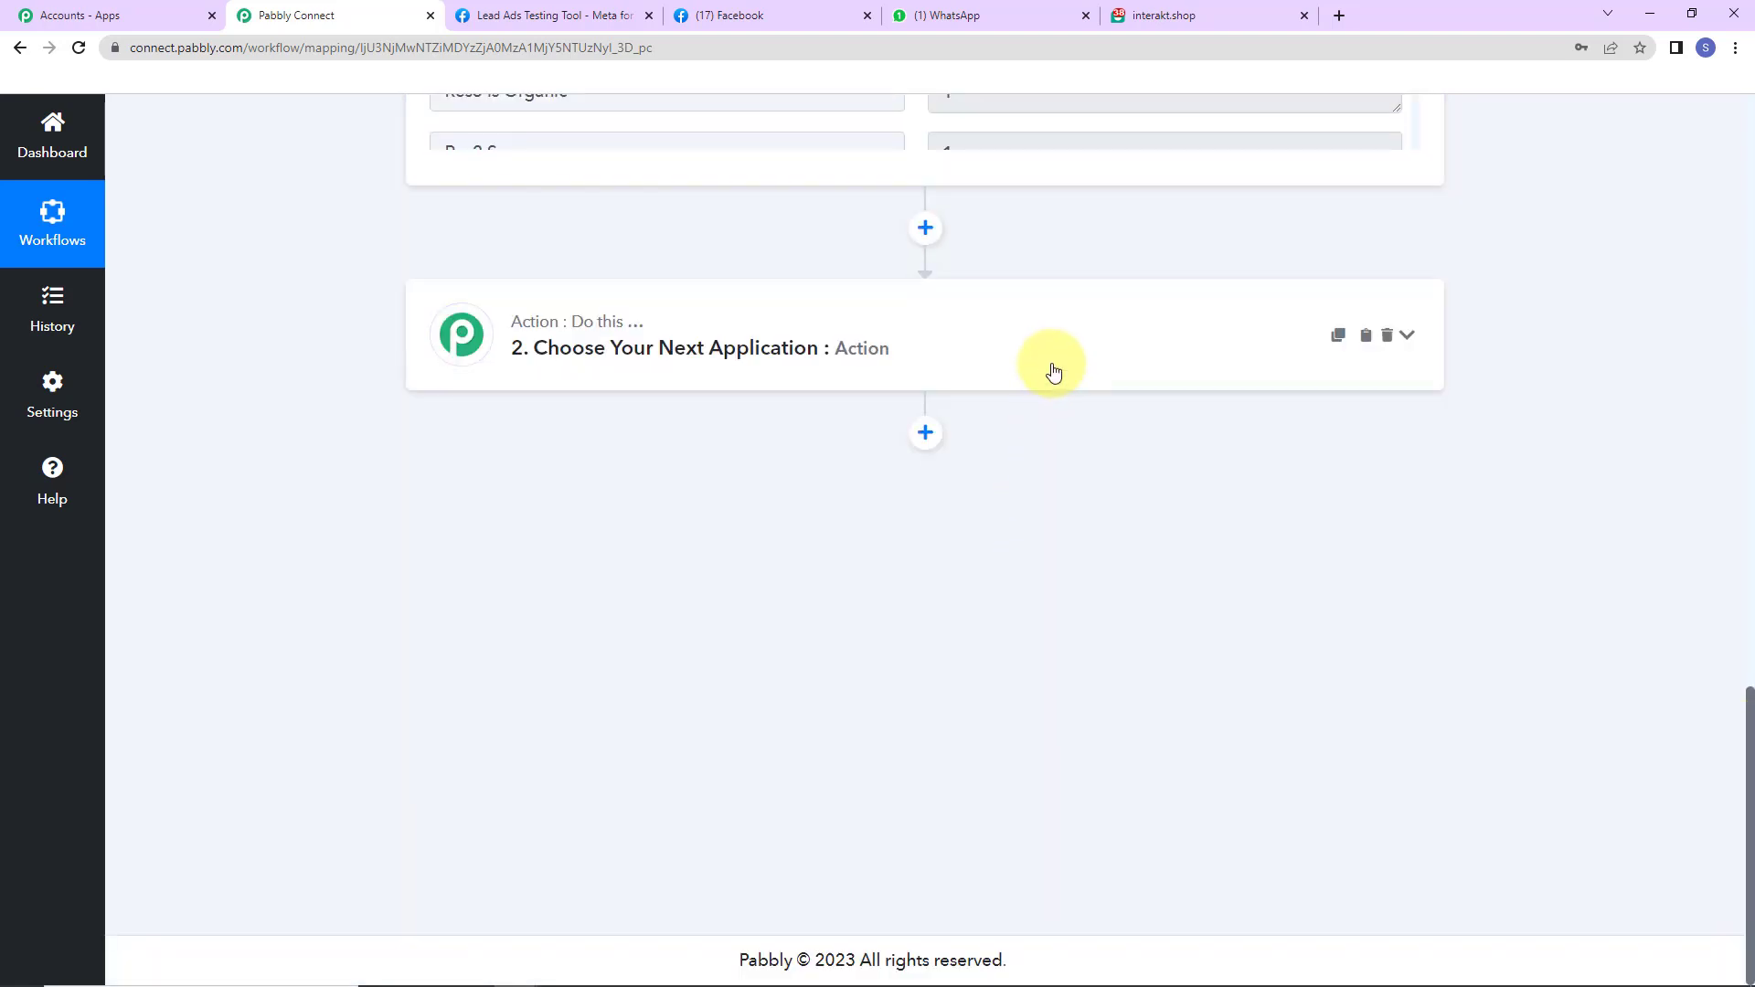
- Set the action to Interakt's Send WhatsApp Template Message and begin connecting the Interakt account
left_click(1051, 372)
left_click(632, 469)
type("int")
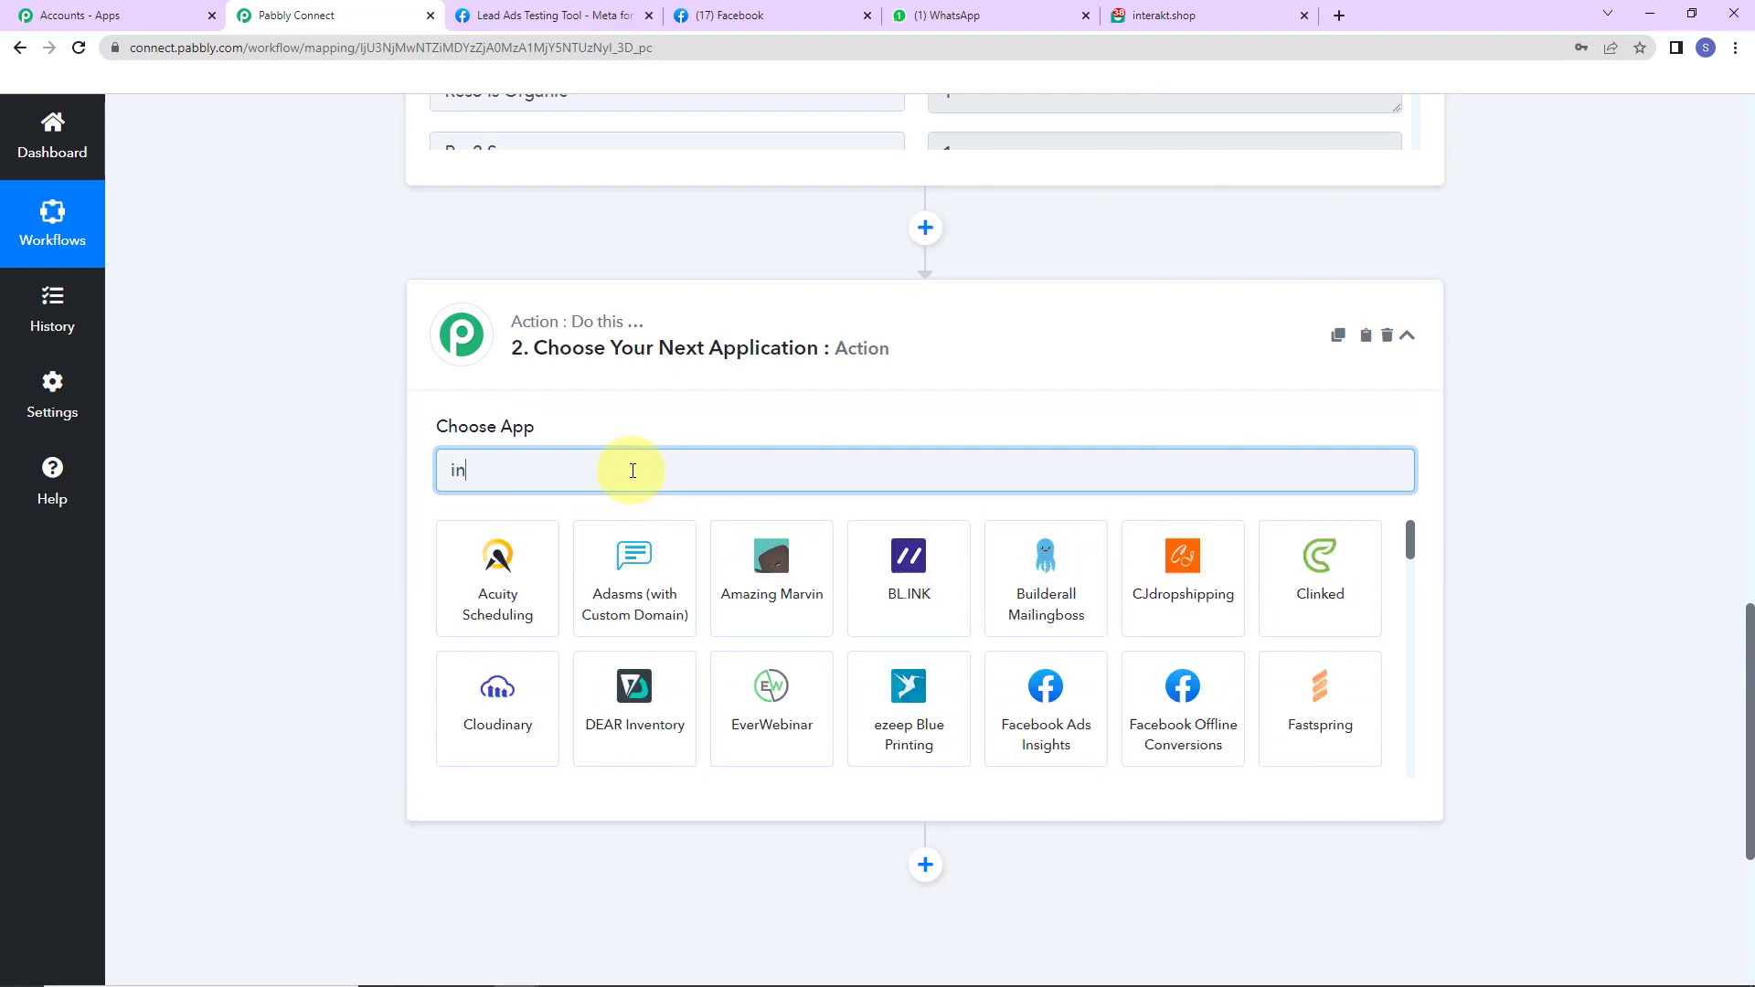
left_click(640, 589)
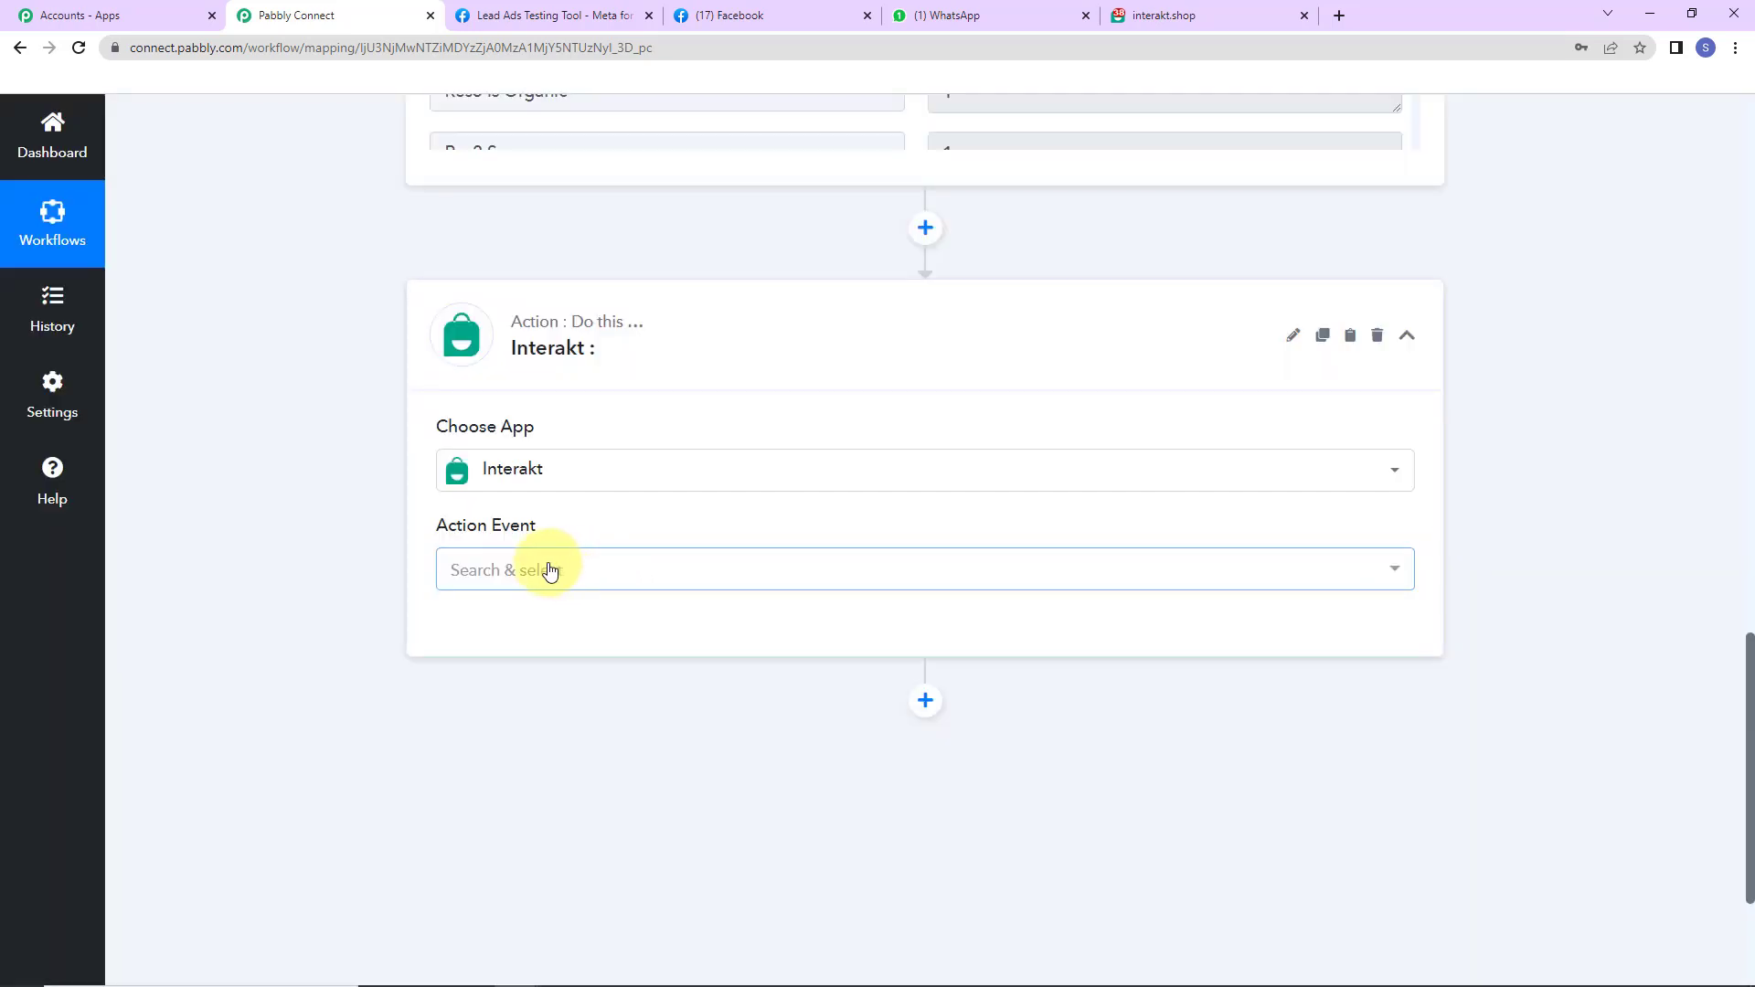
left_click(550, 568)
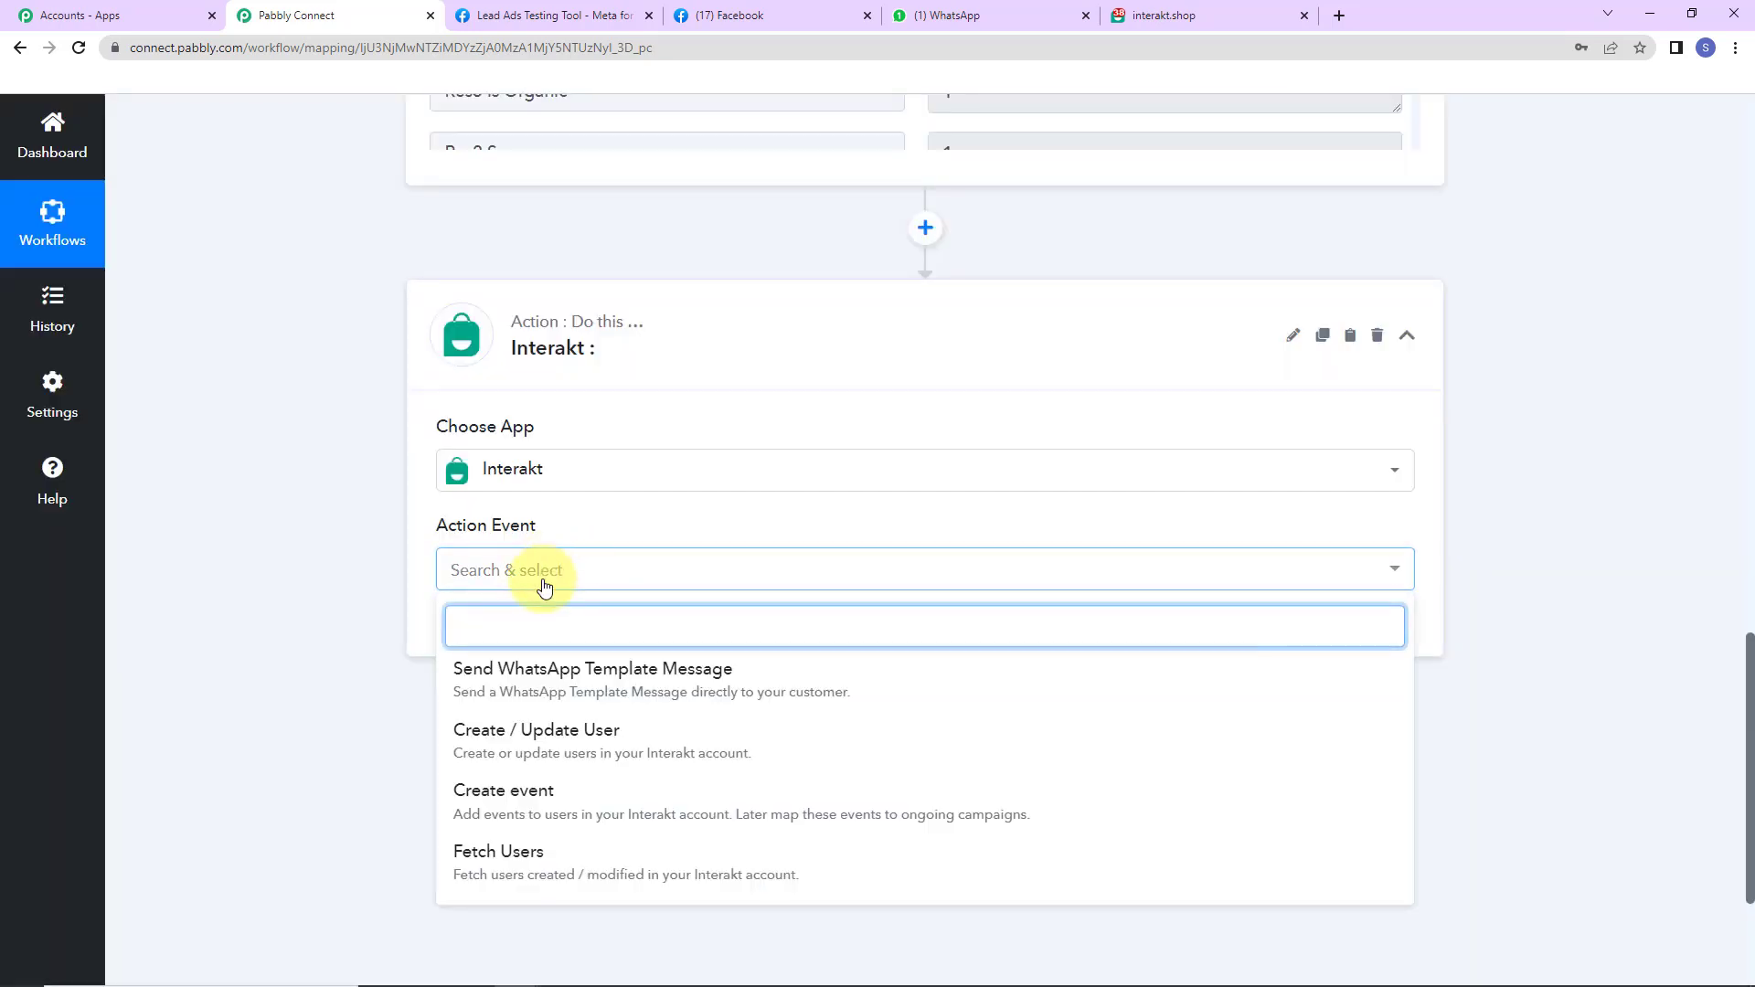
left_click(528, 674)
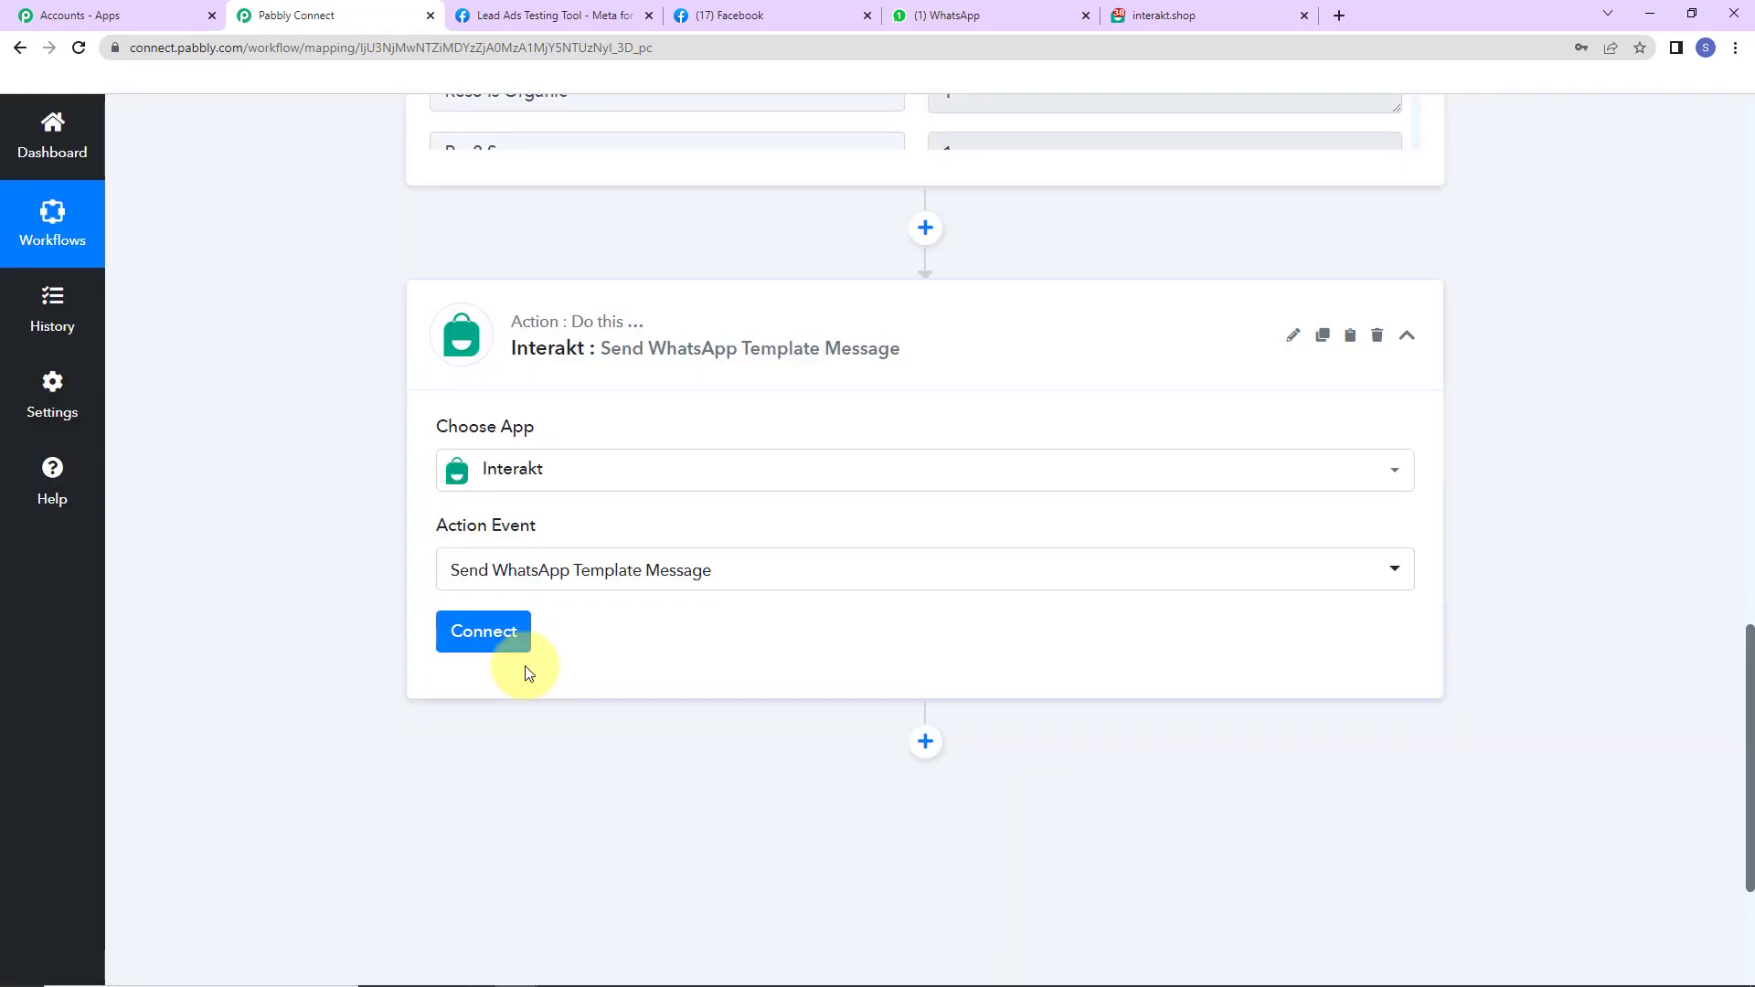
left_click(485, 629)
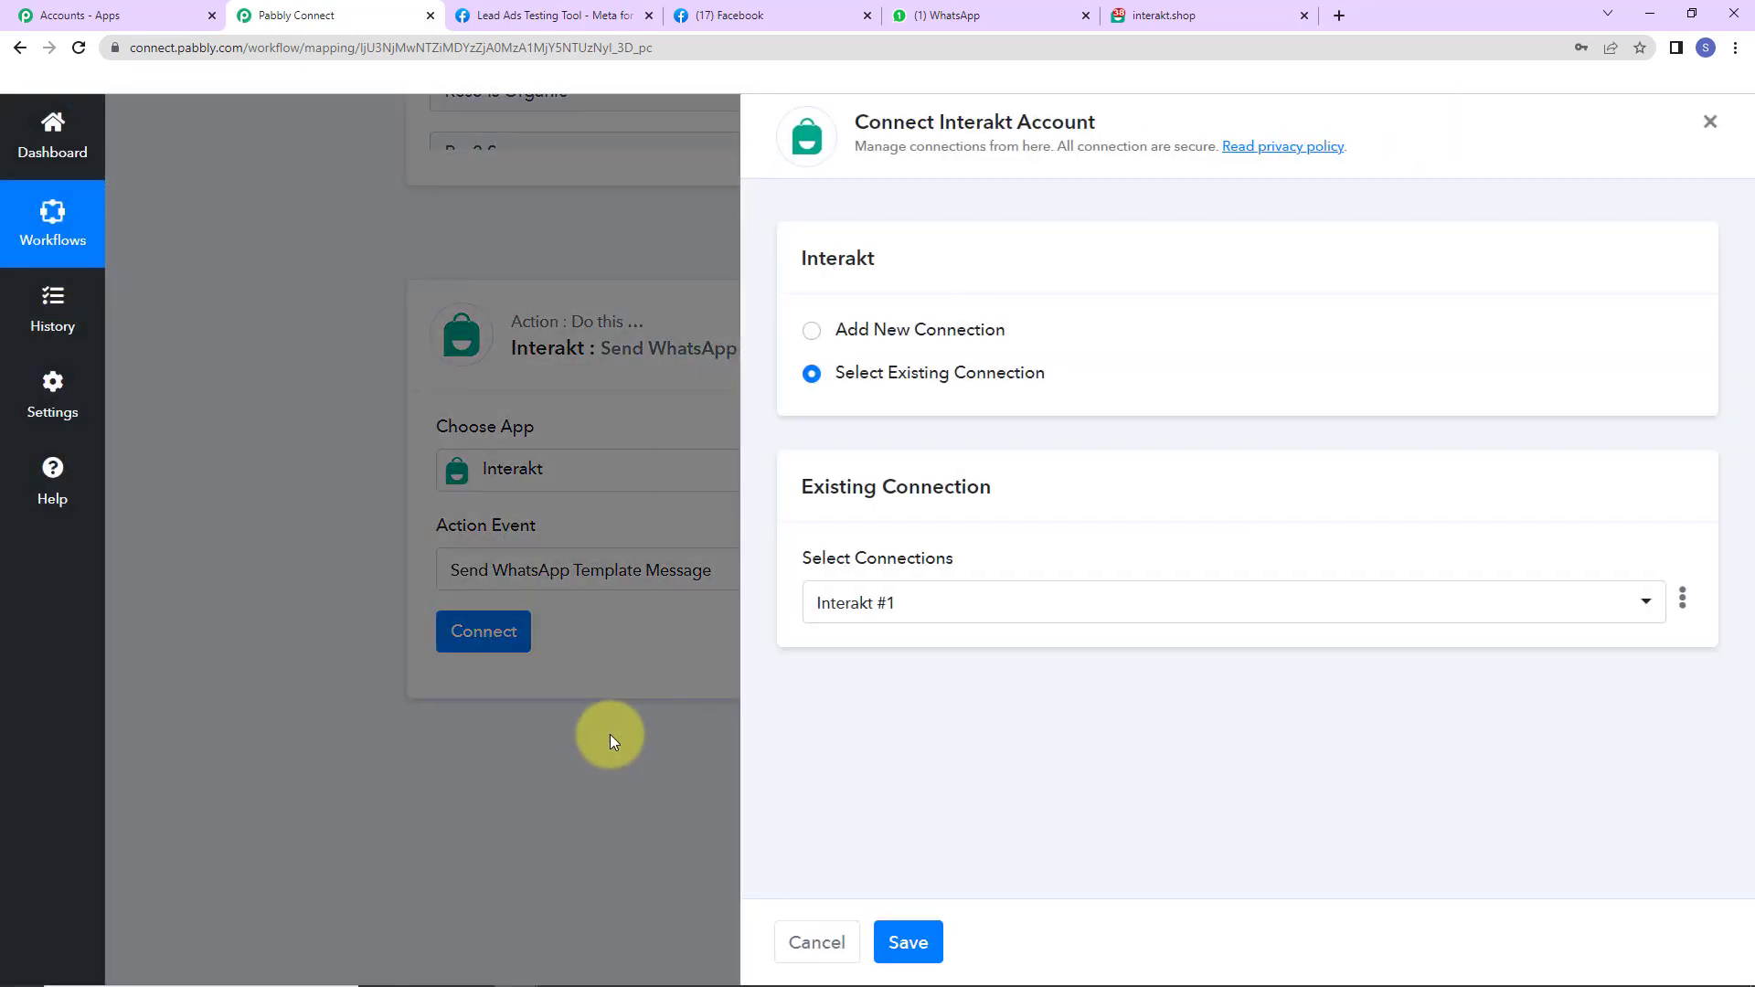
- Add a new Interakt connection with the Secret Key copied from Interakt Developer Settings and save
left_click_drag(935, 123, 1179, 131)
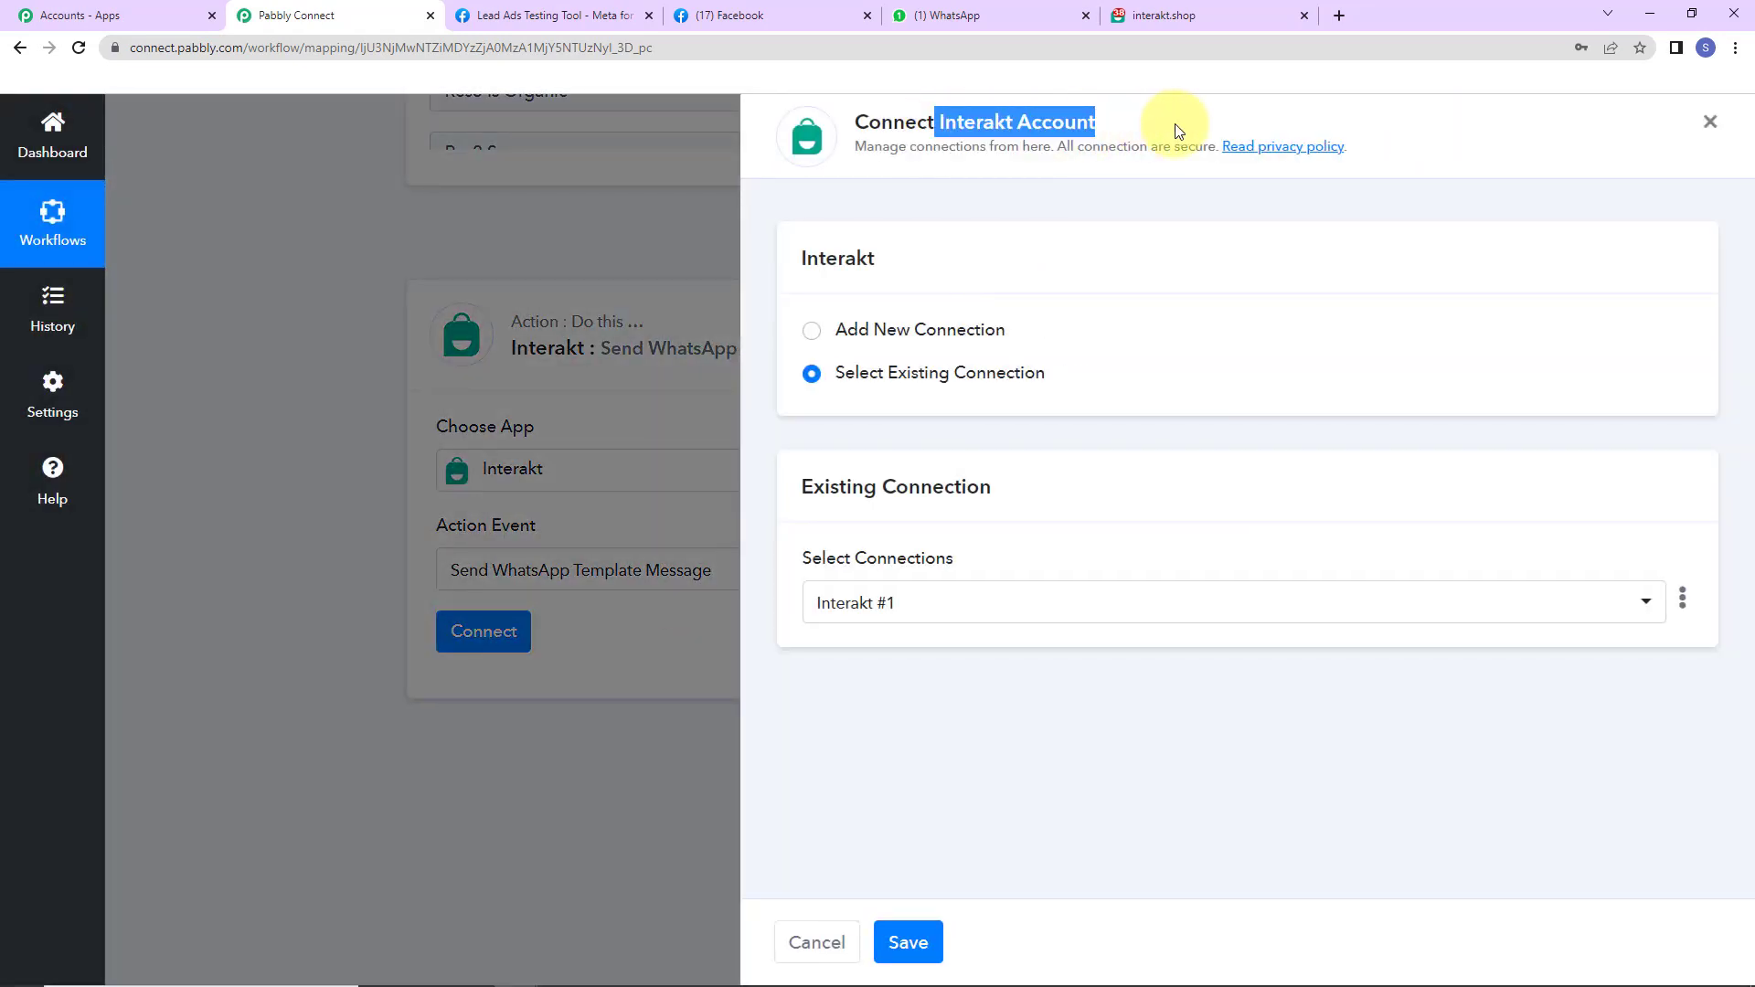
left_click(812, 333)
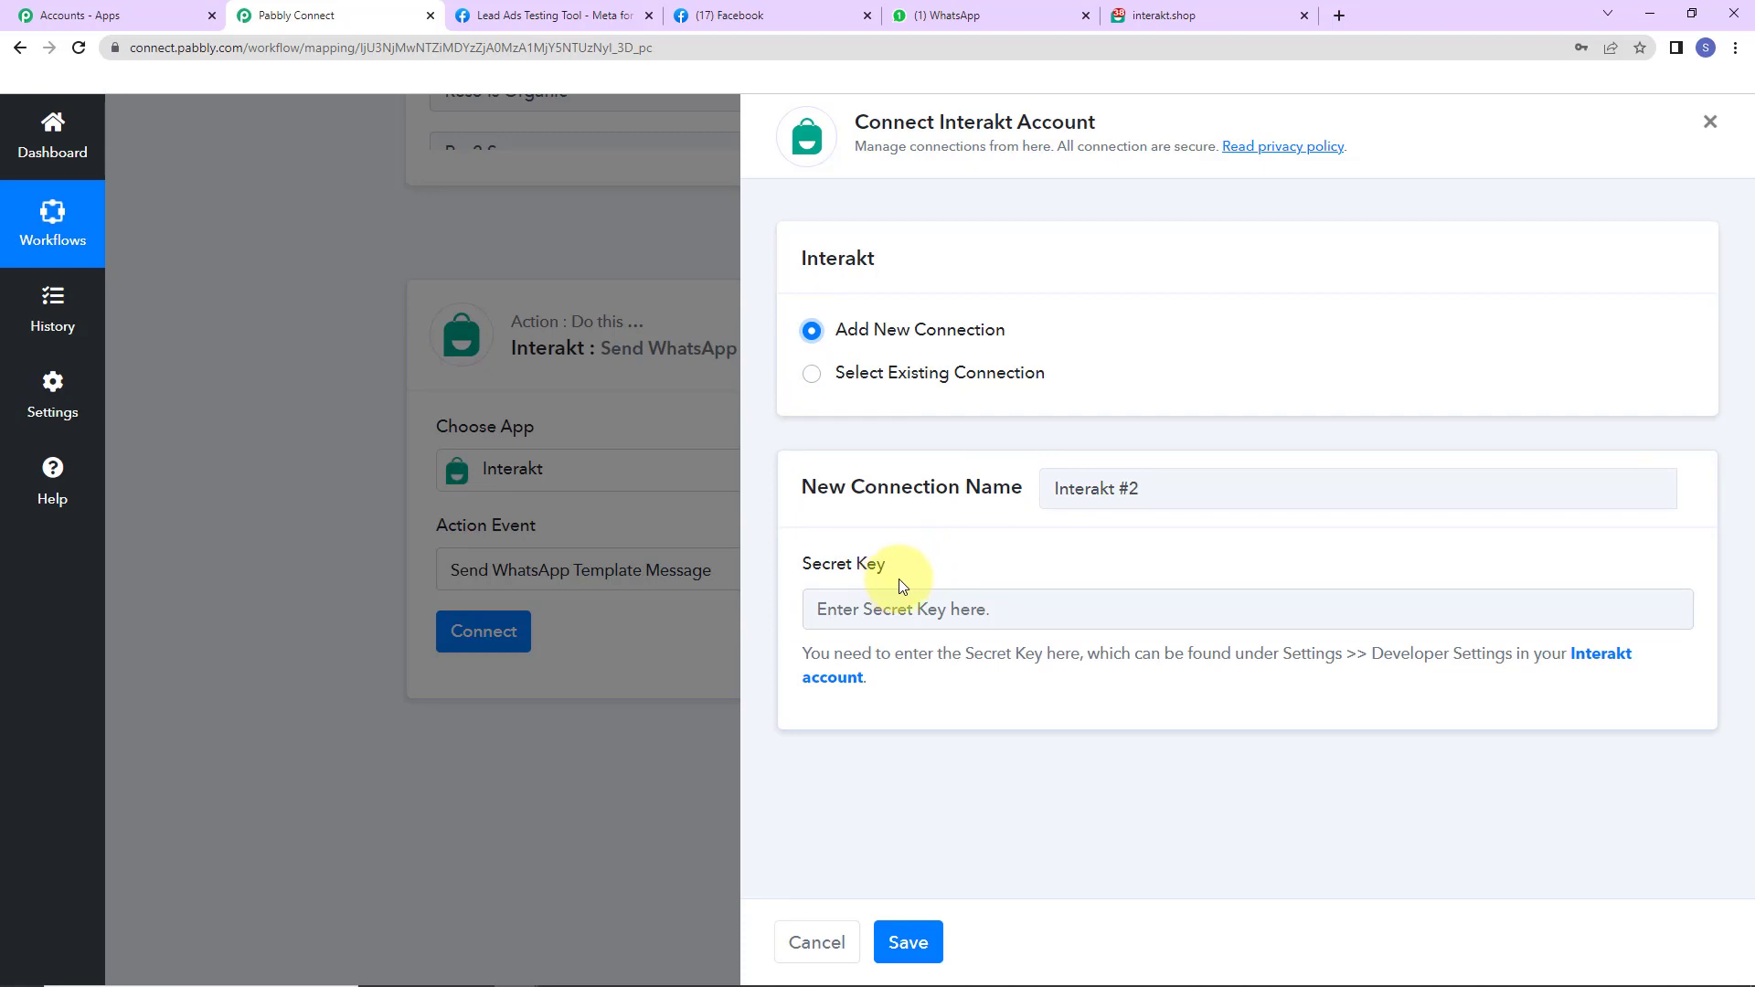
left_click(1606, 662)
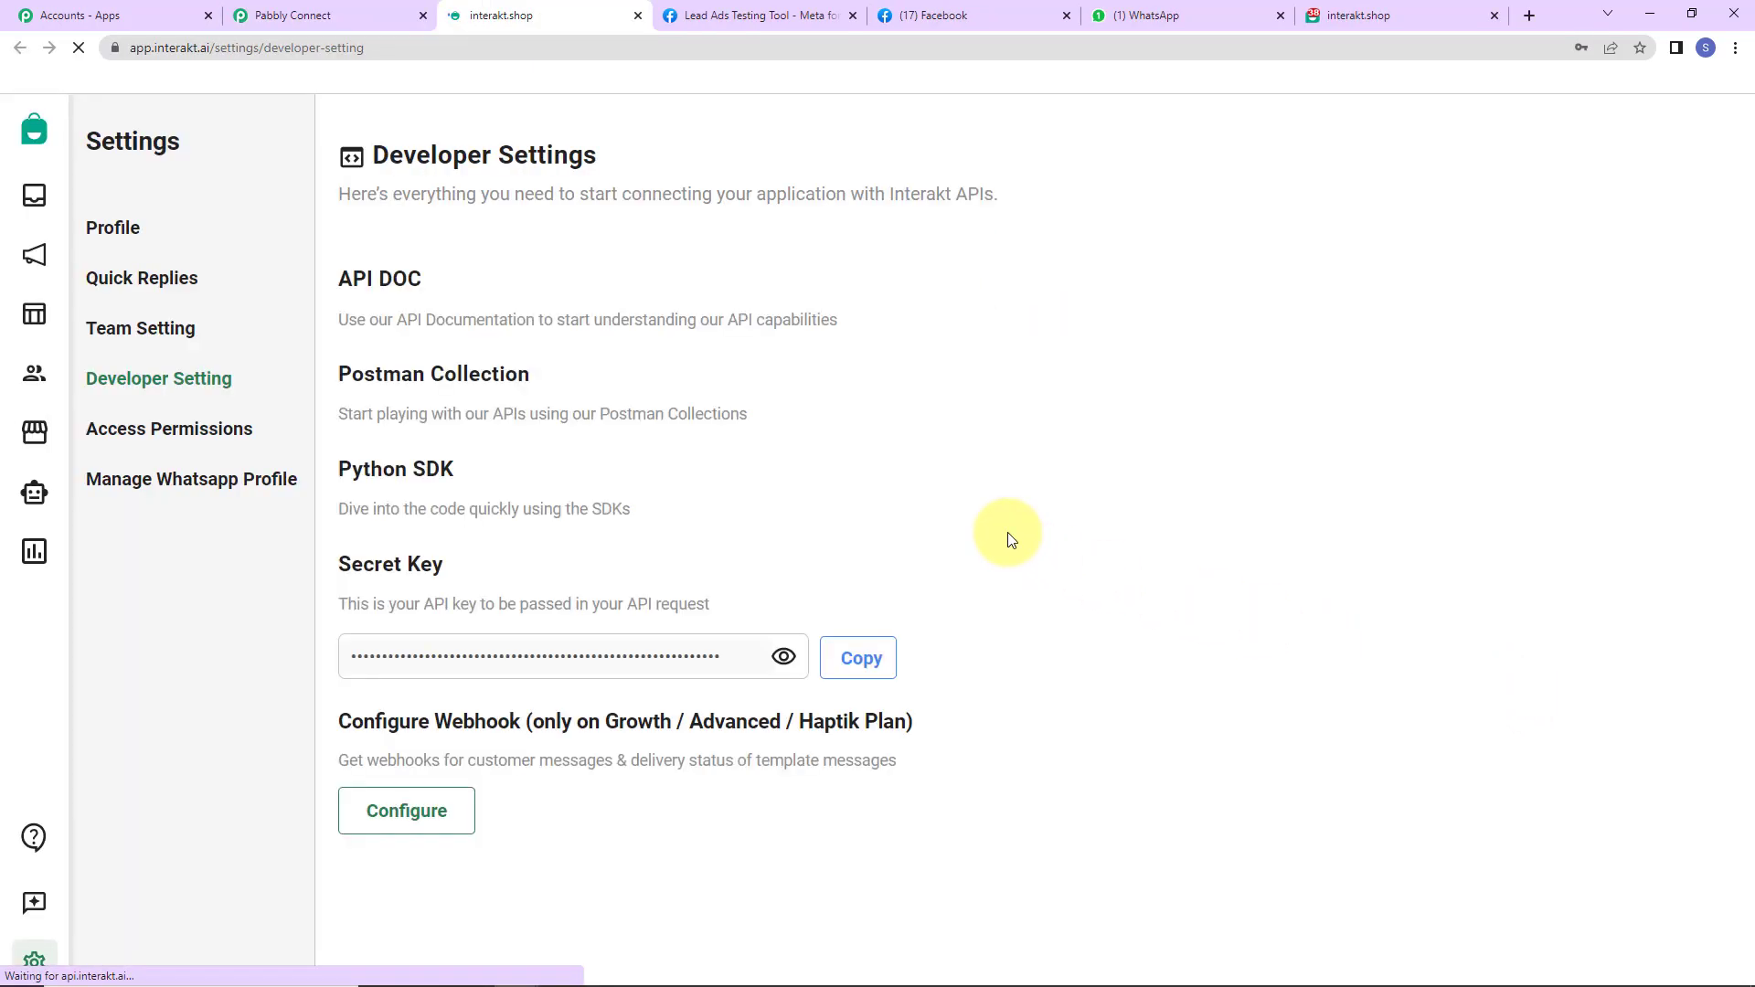
left_click(859, 660)
left_click(325, 18)
left_click(848, 614)
key("ctrl+v")
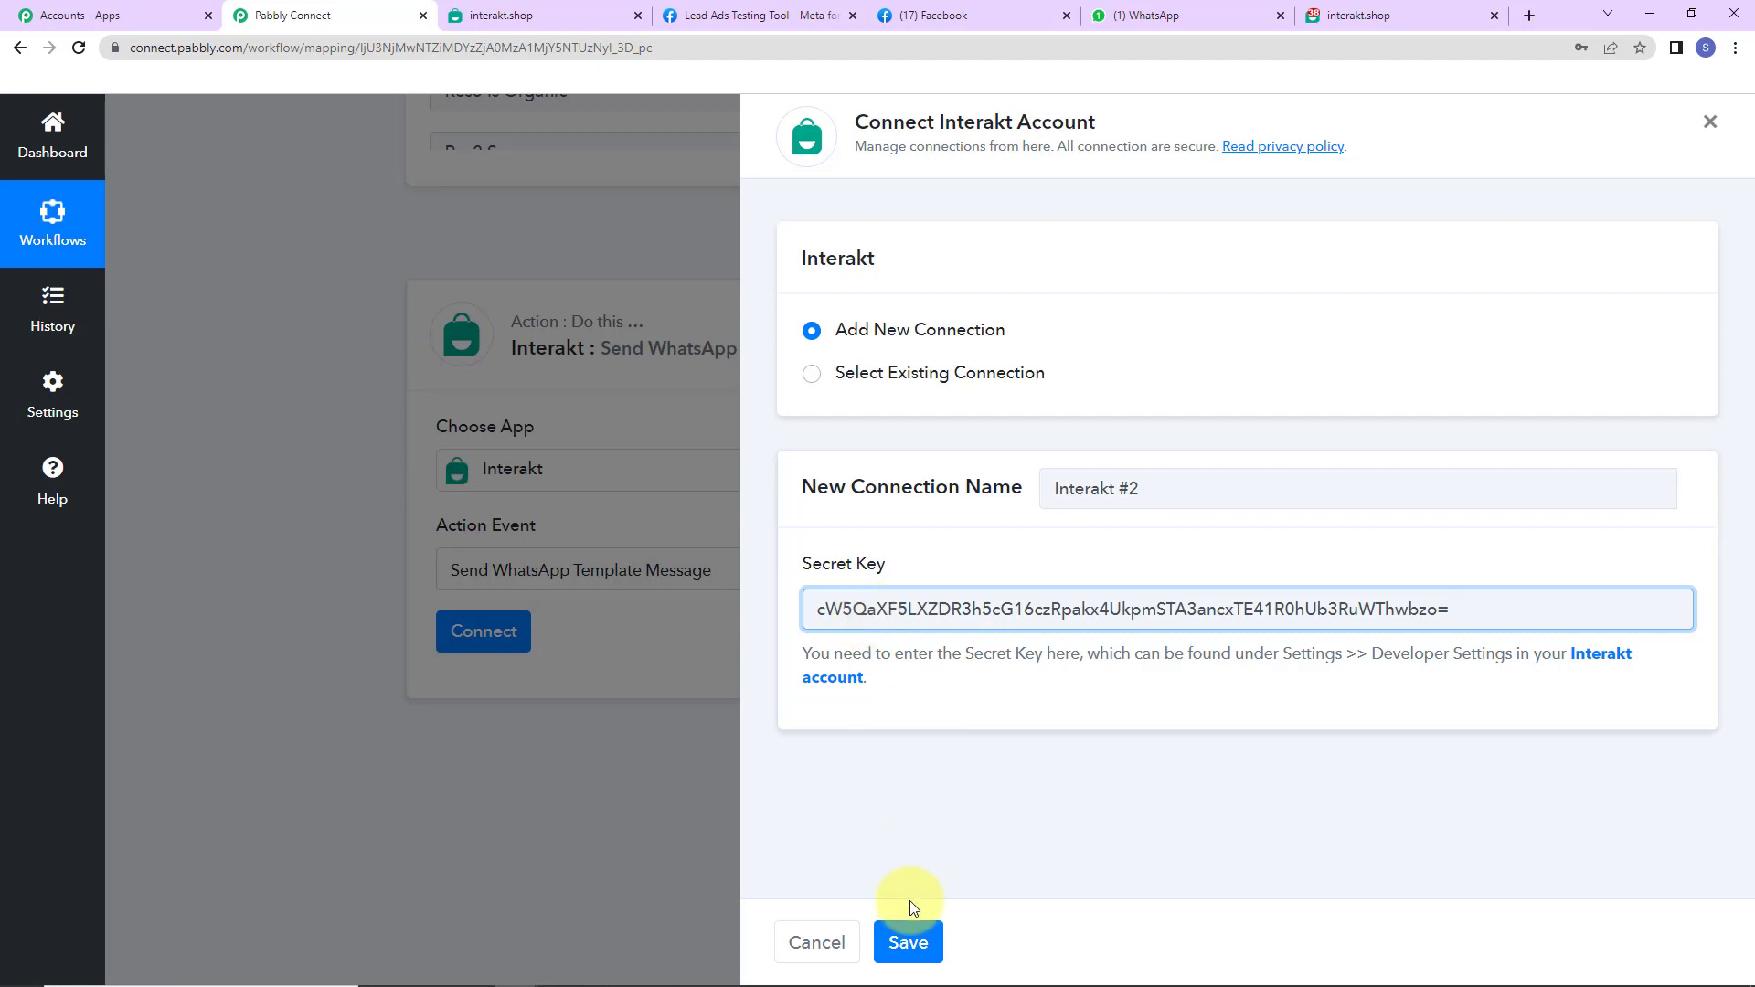
left_click(908, 942)
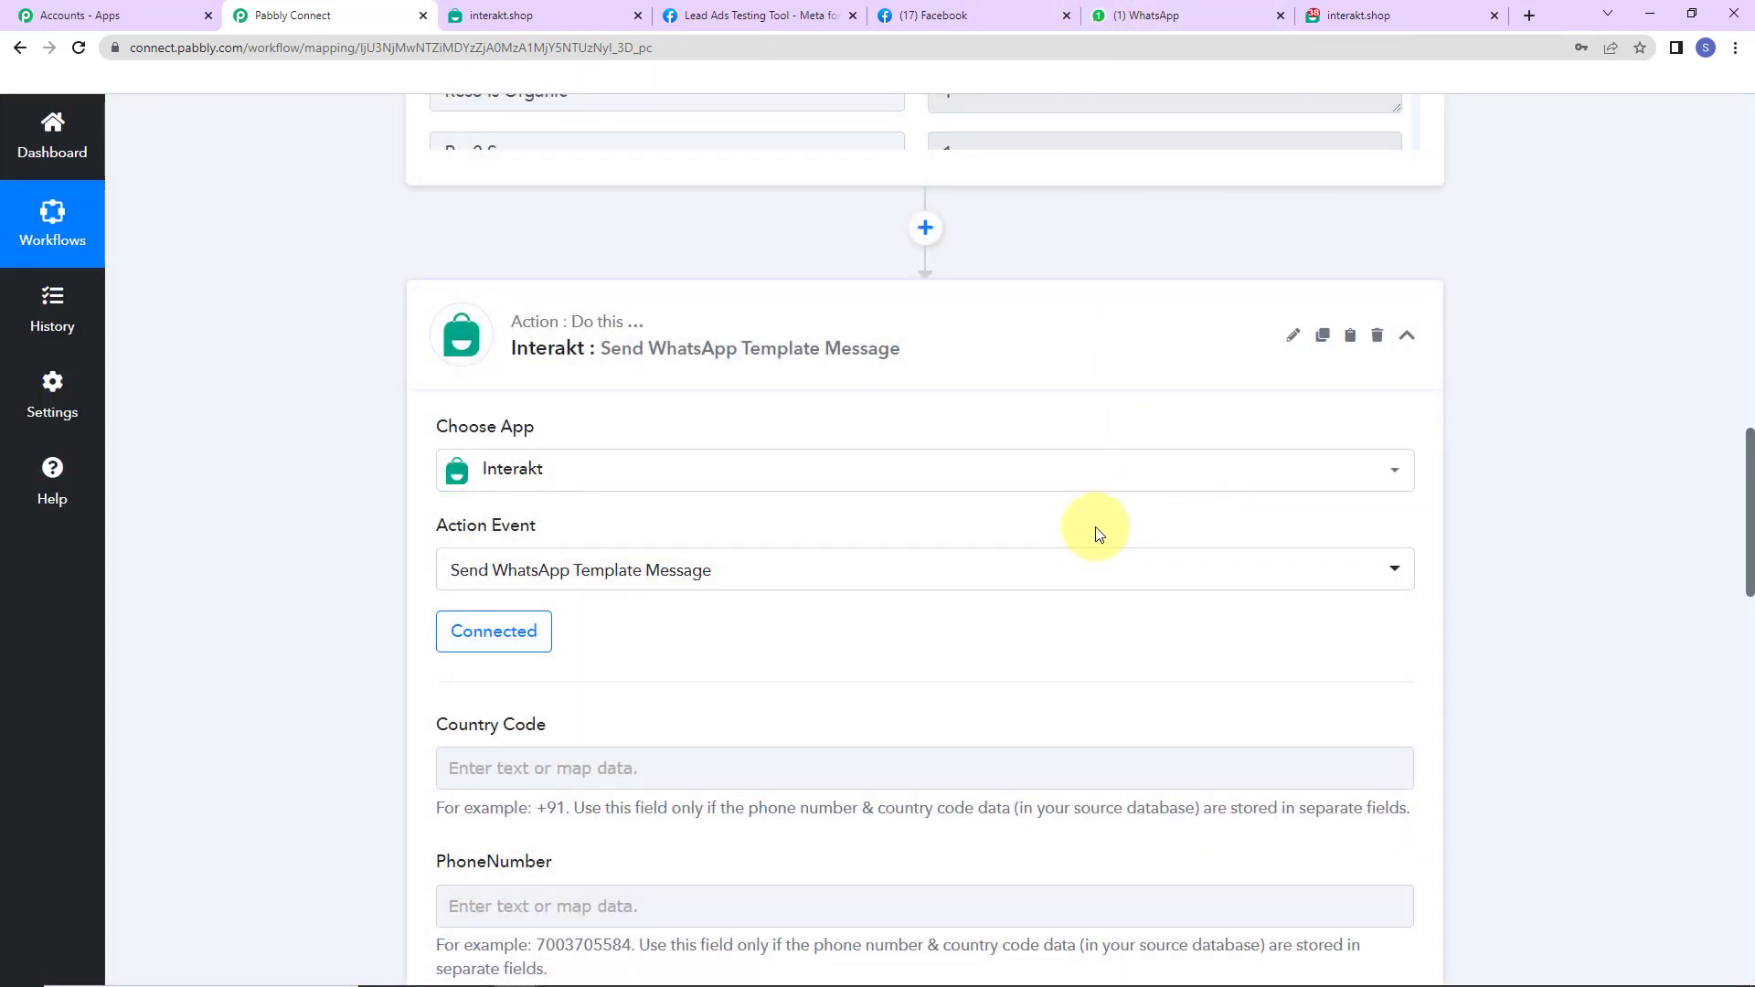
- Map the Facebook lead's Res4 Phone Number into the Interakt Full Phone Number field
scroll(1099, 533, "down", 5)
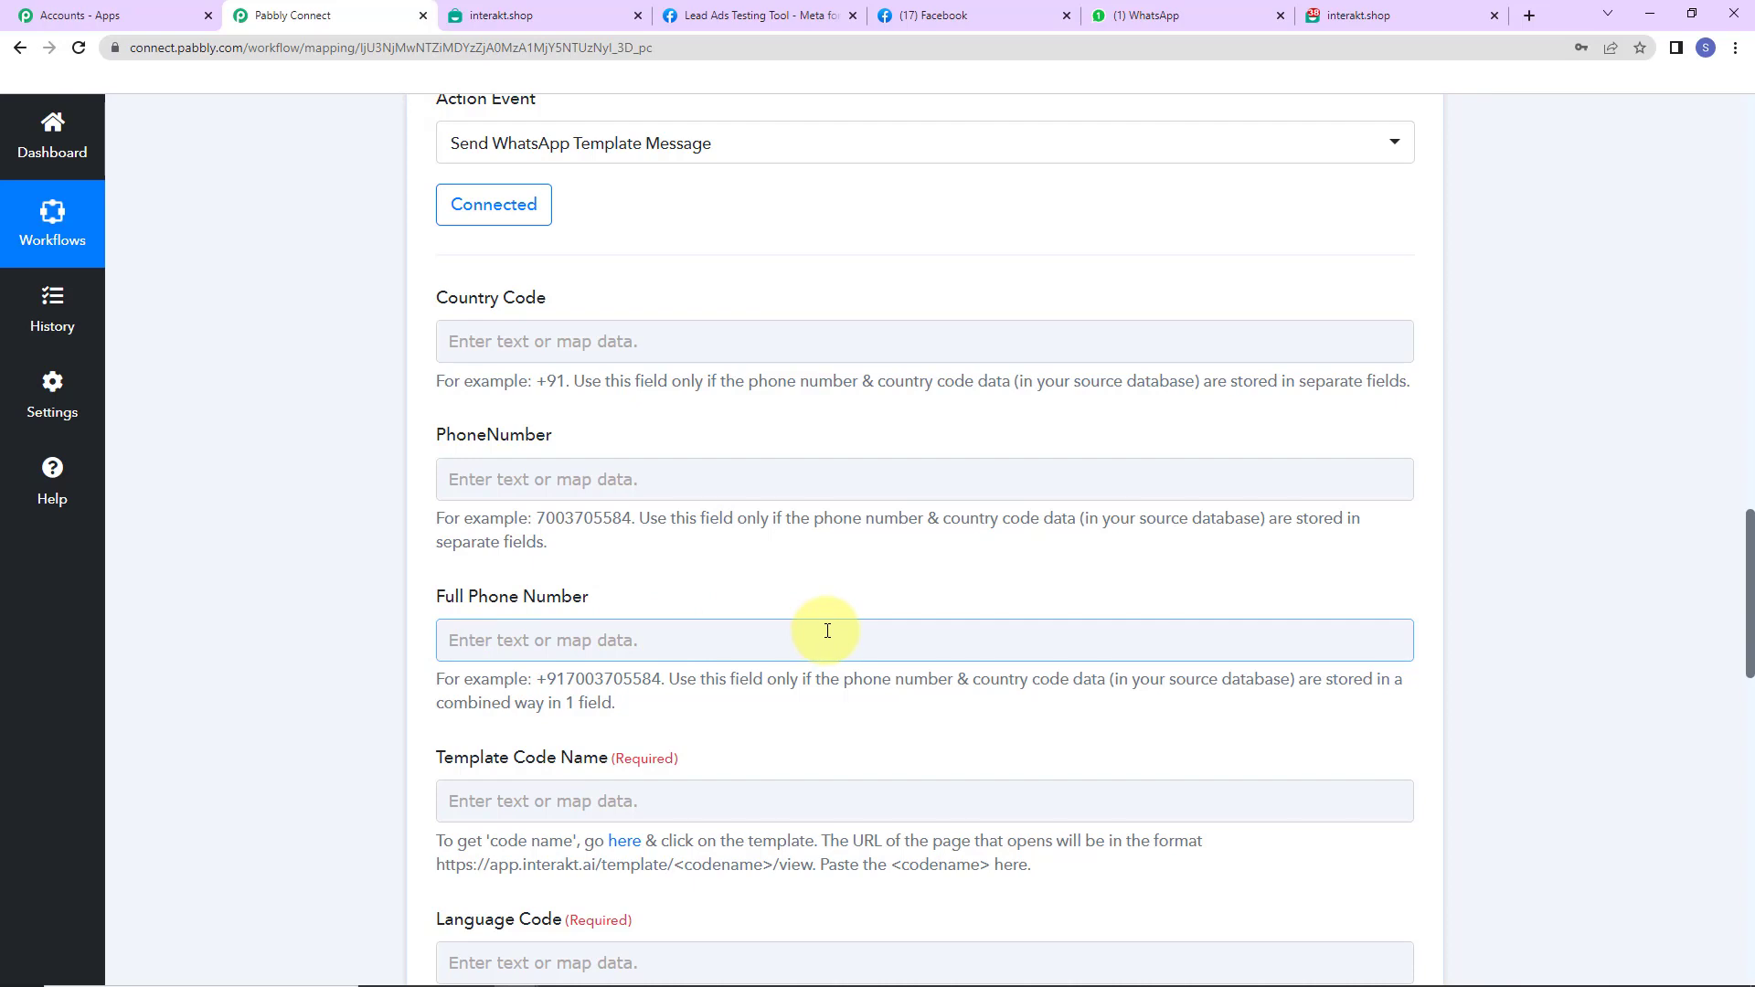
scroll(827, 631, "up", 7)
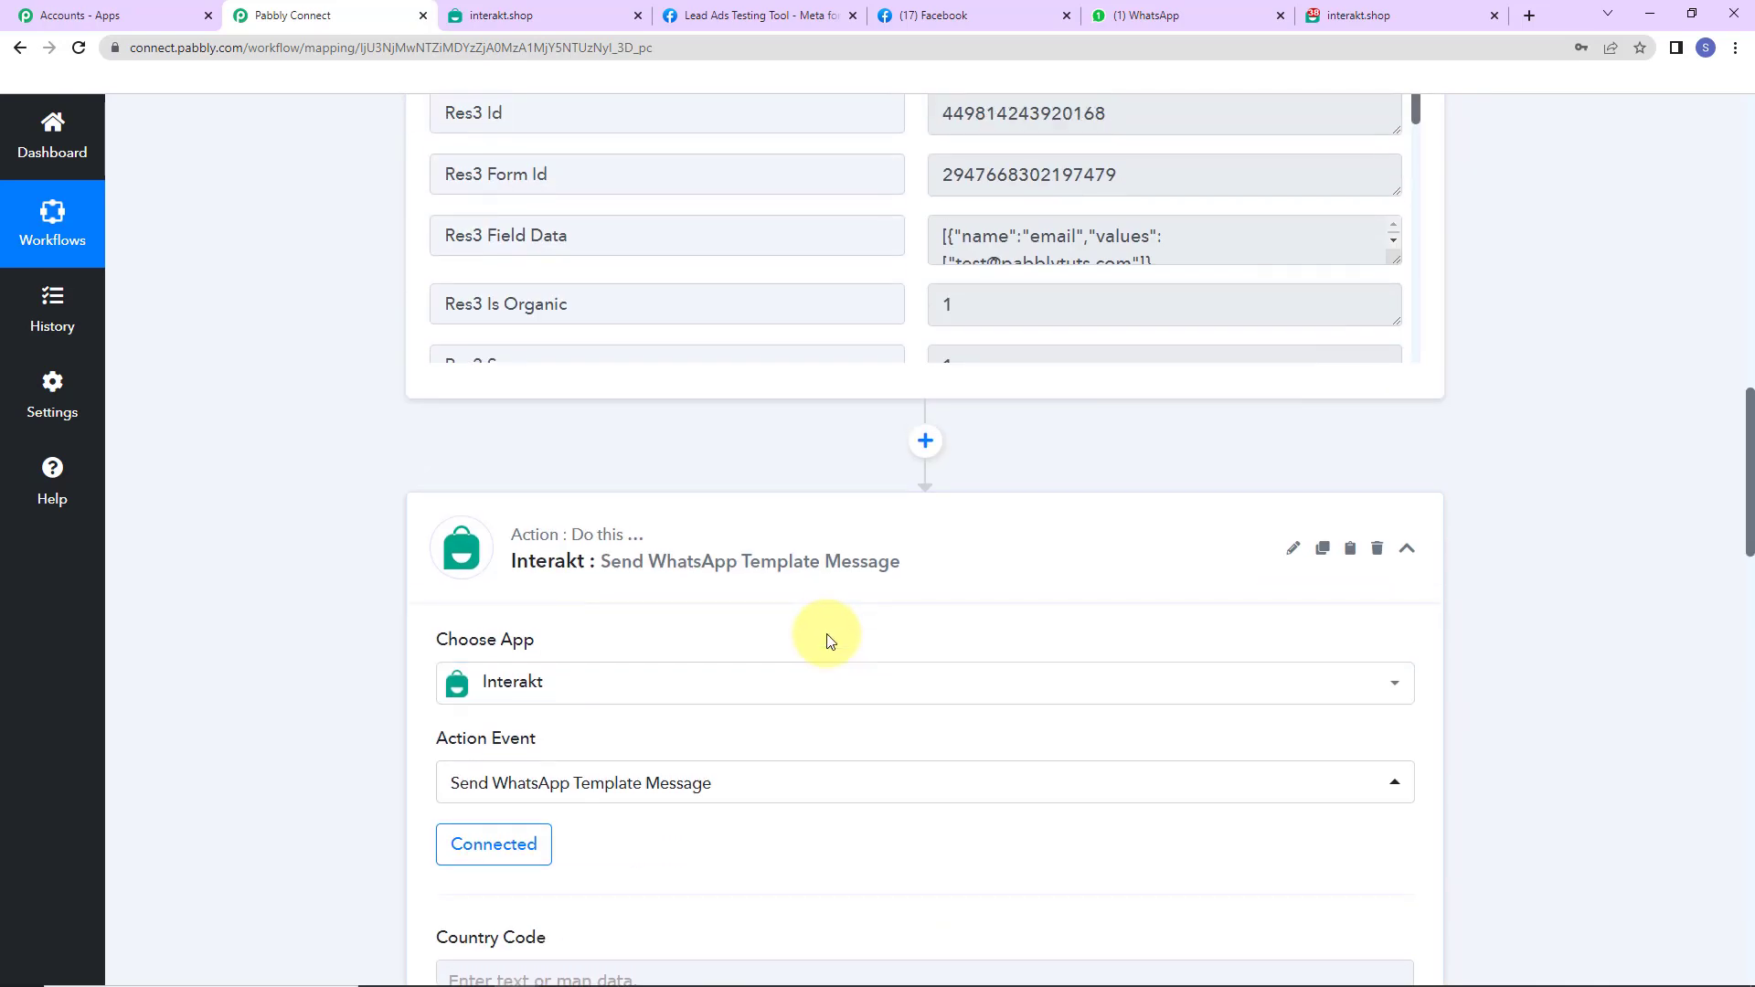
scroll(829, 639, "up", 2)
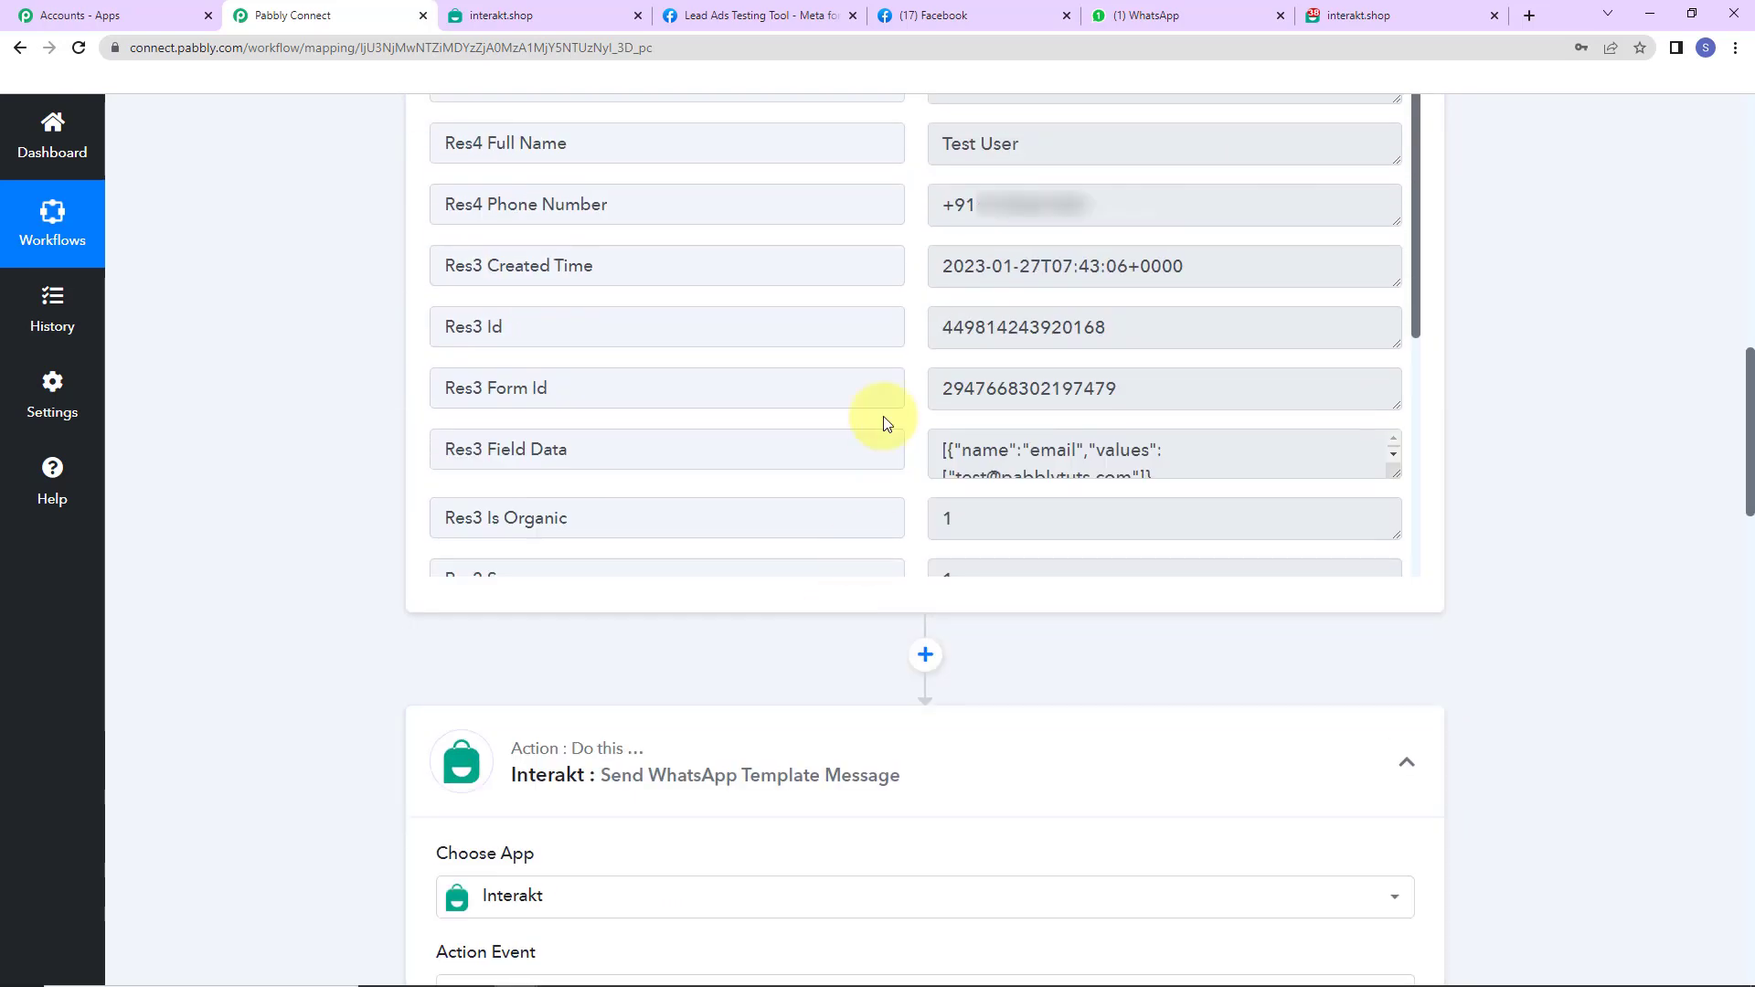
left_click_drag(946, 204, 1168, 205)
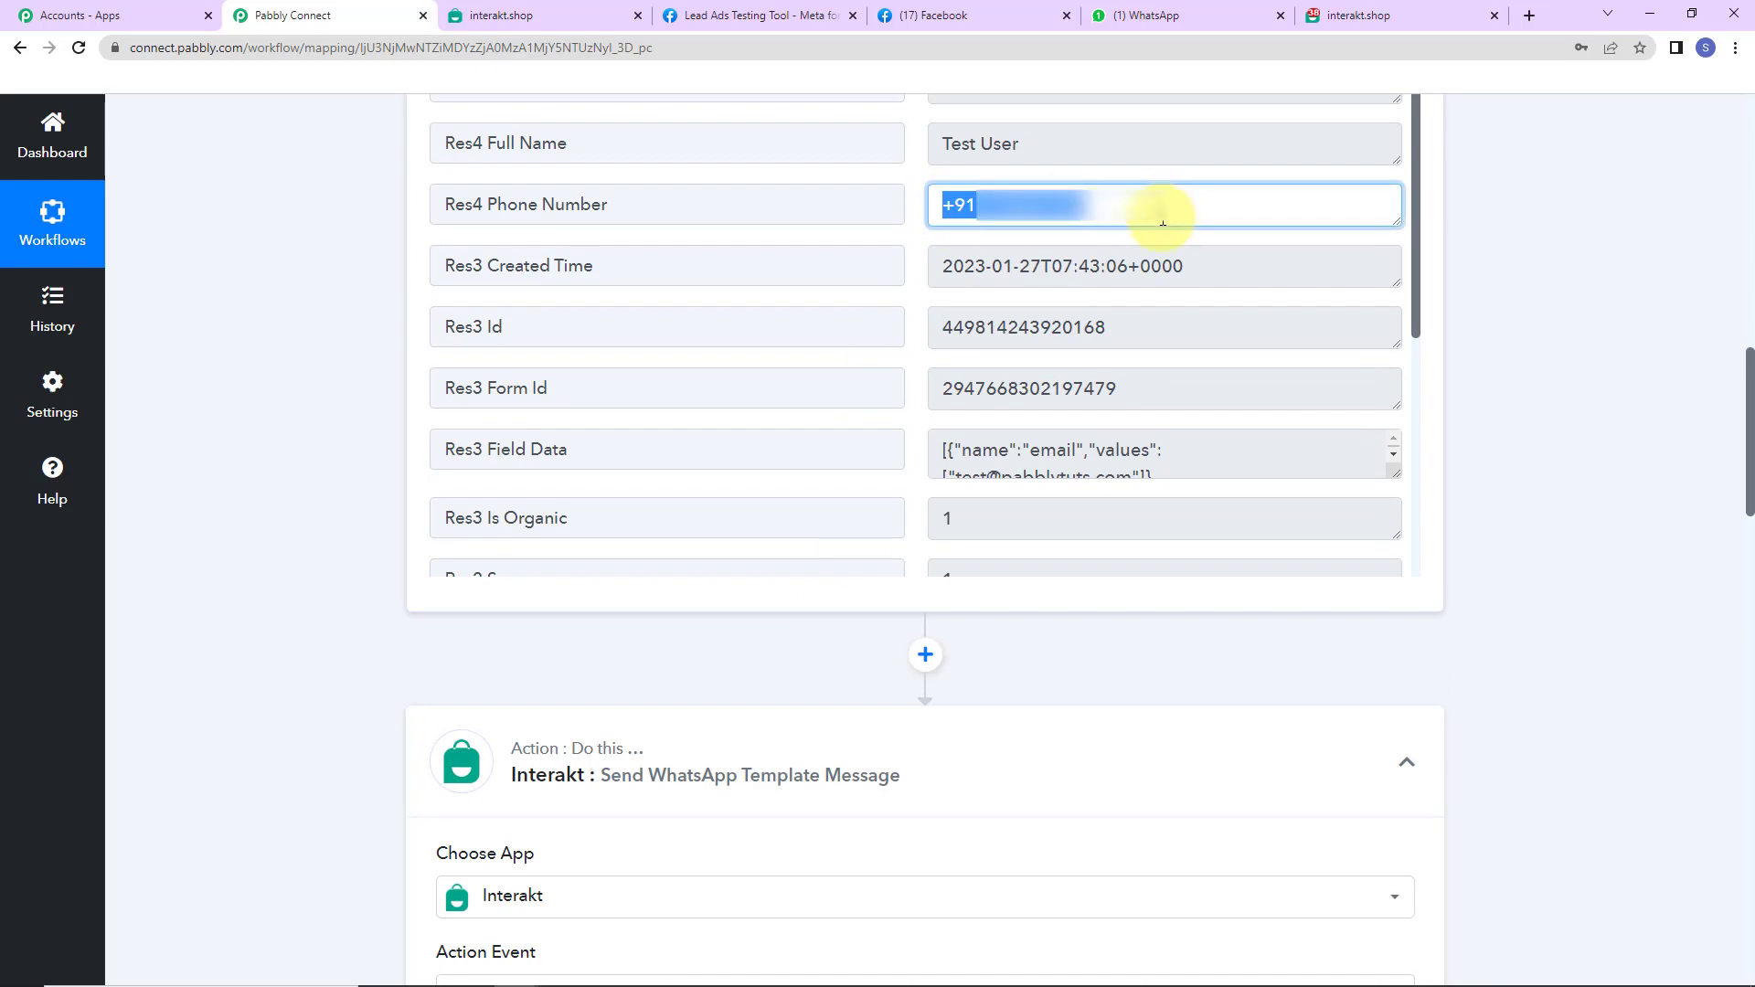
left_click(1510, 359)
scroll(1509, 359, "down", 8)
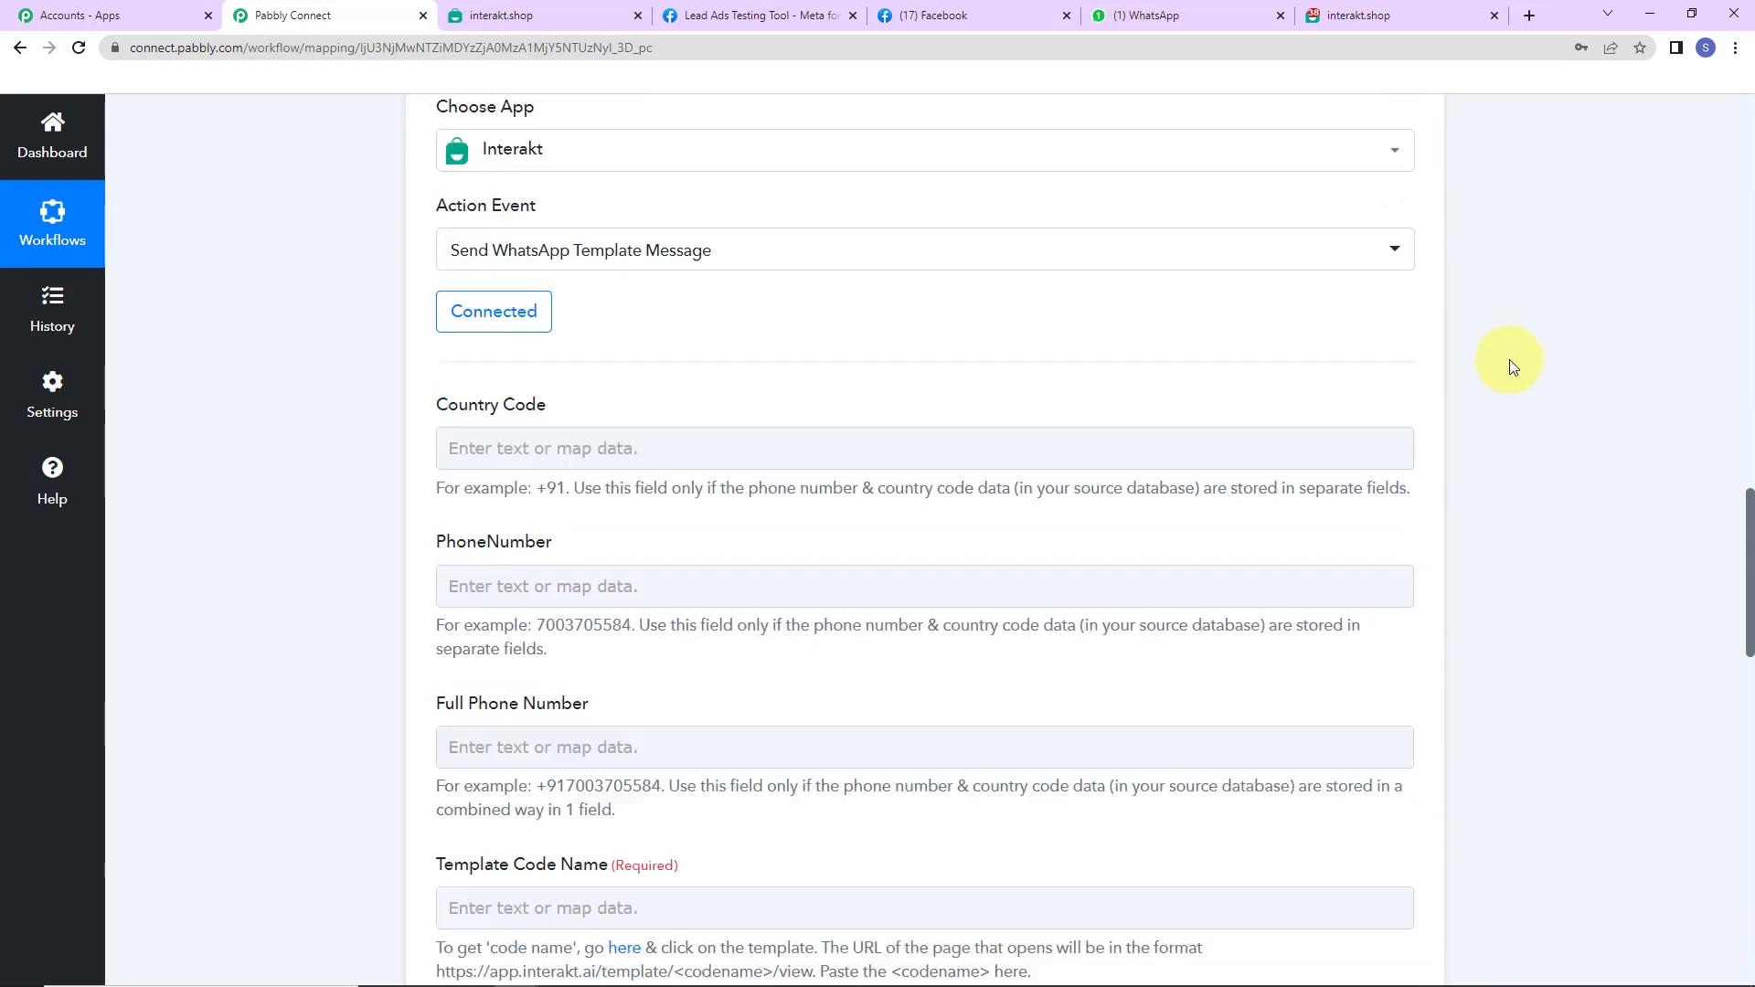
scroll(1415, 361, "down", 5)
scroll(1407, 369, "up", 2)
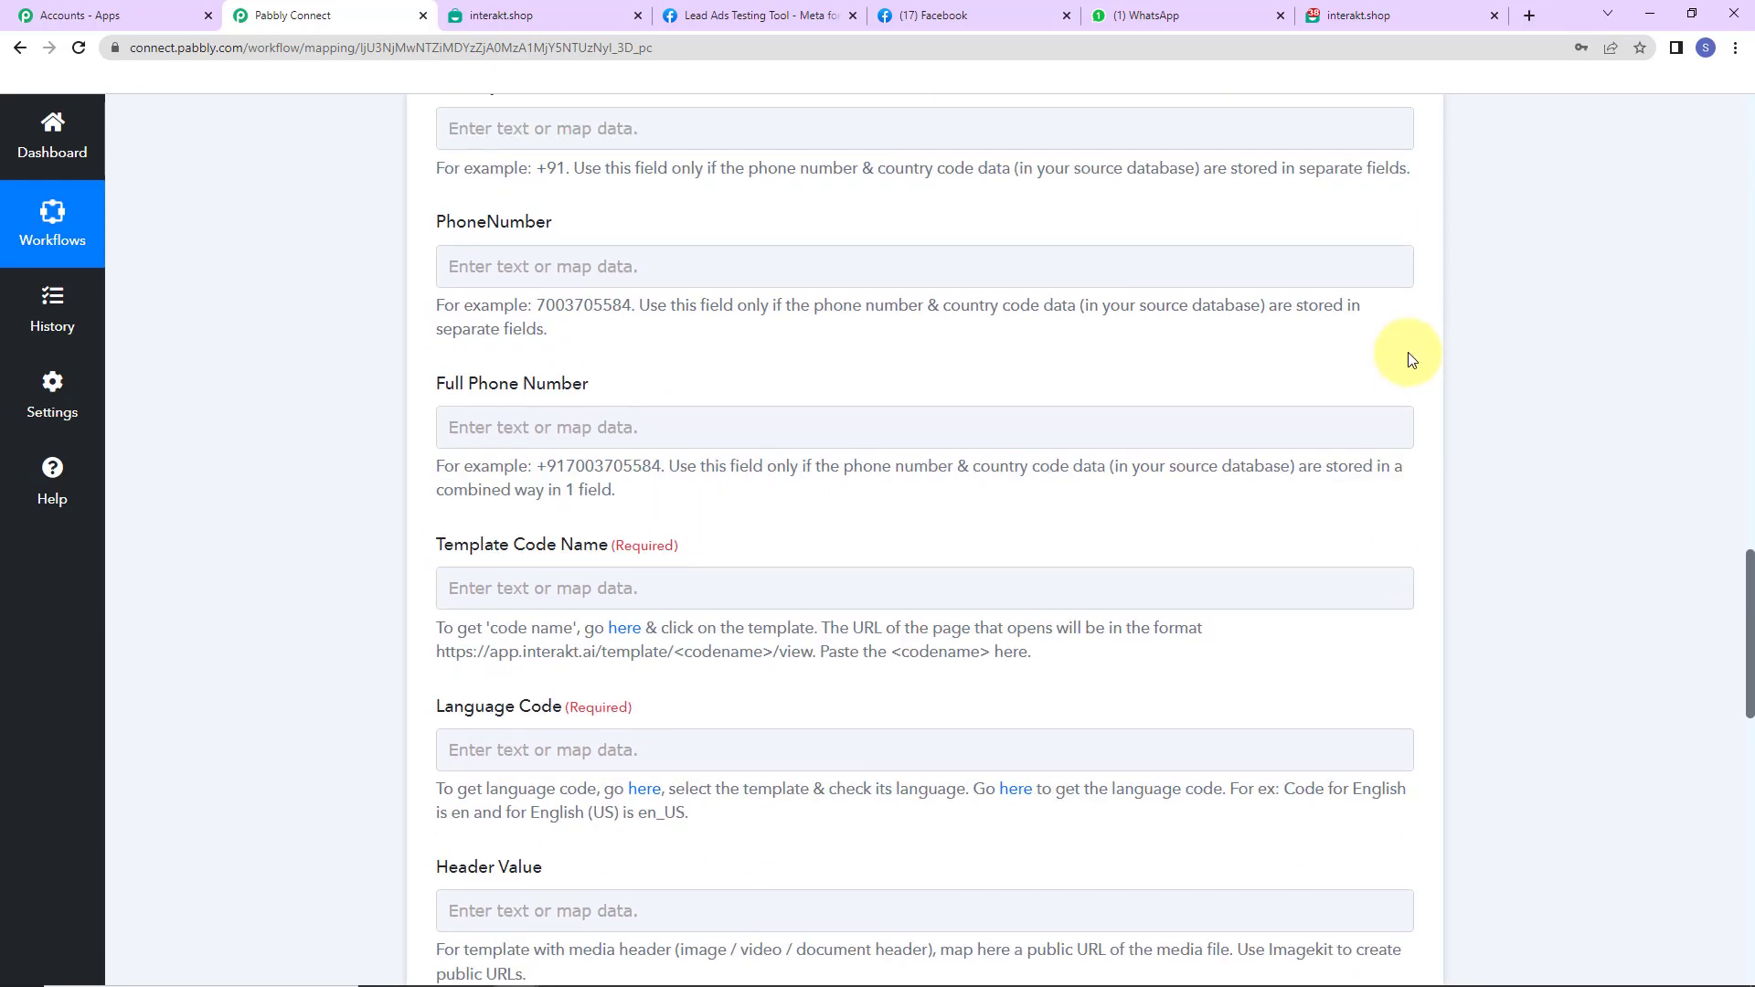
left_click(525, 430)
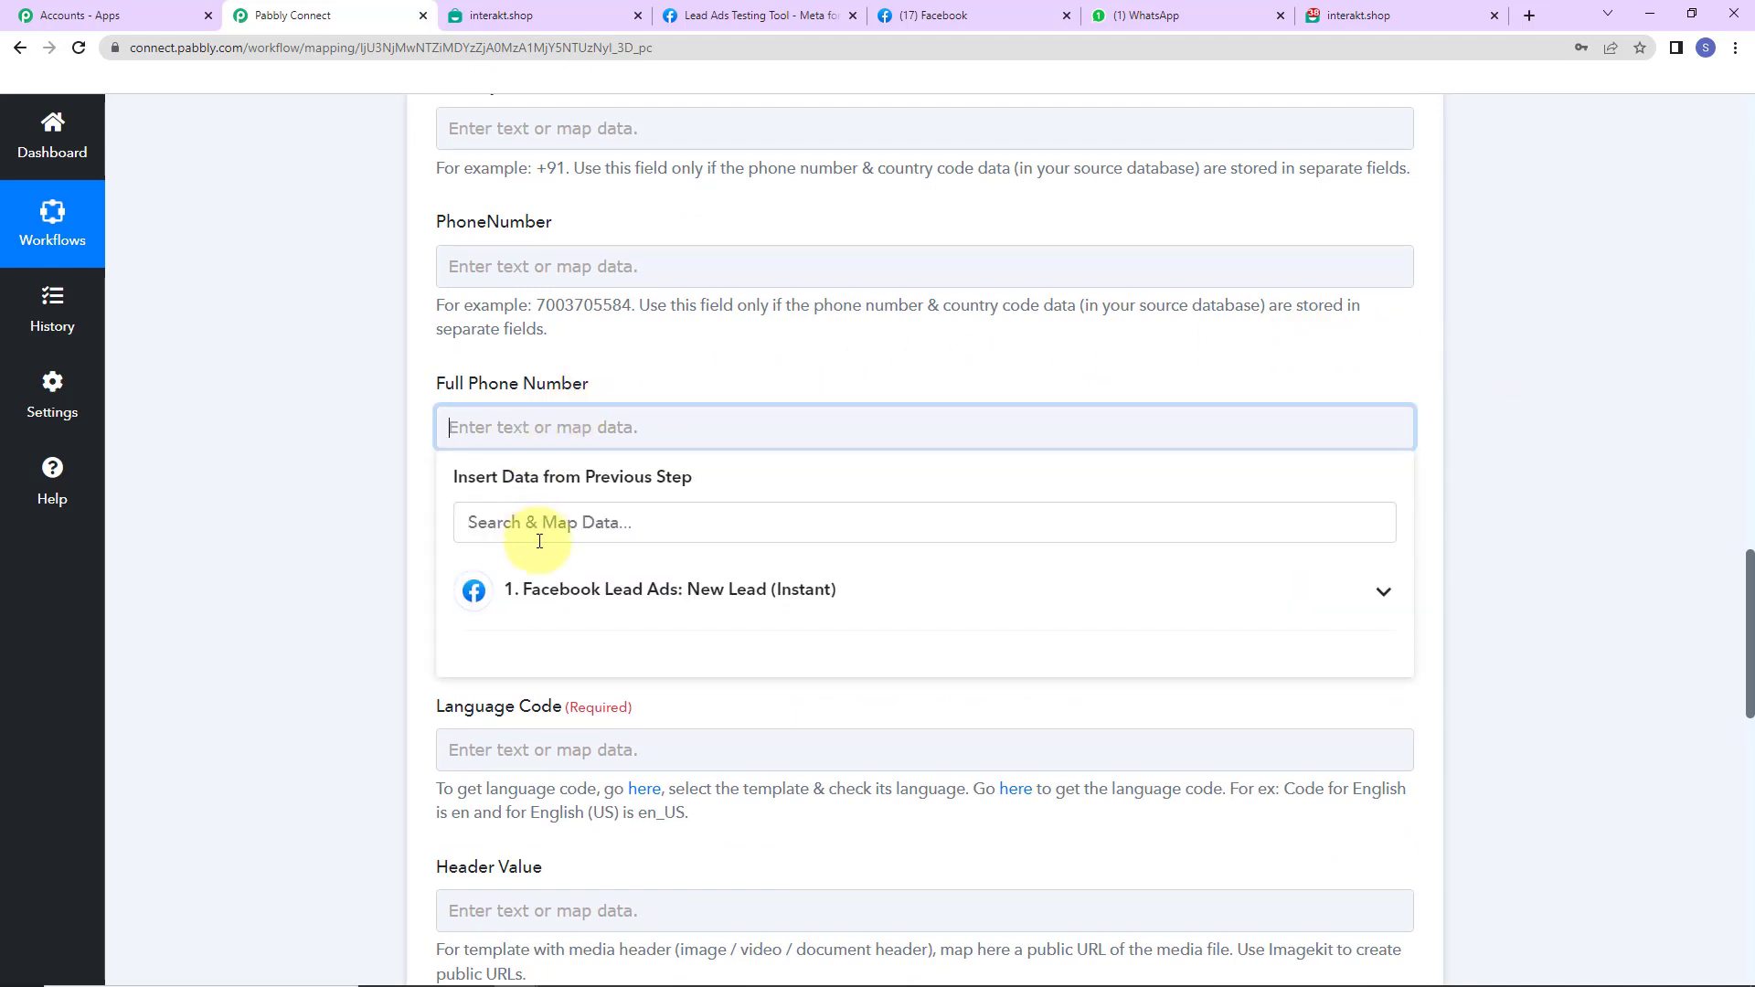
left_click(540, 591)
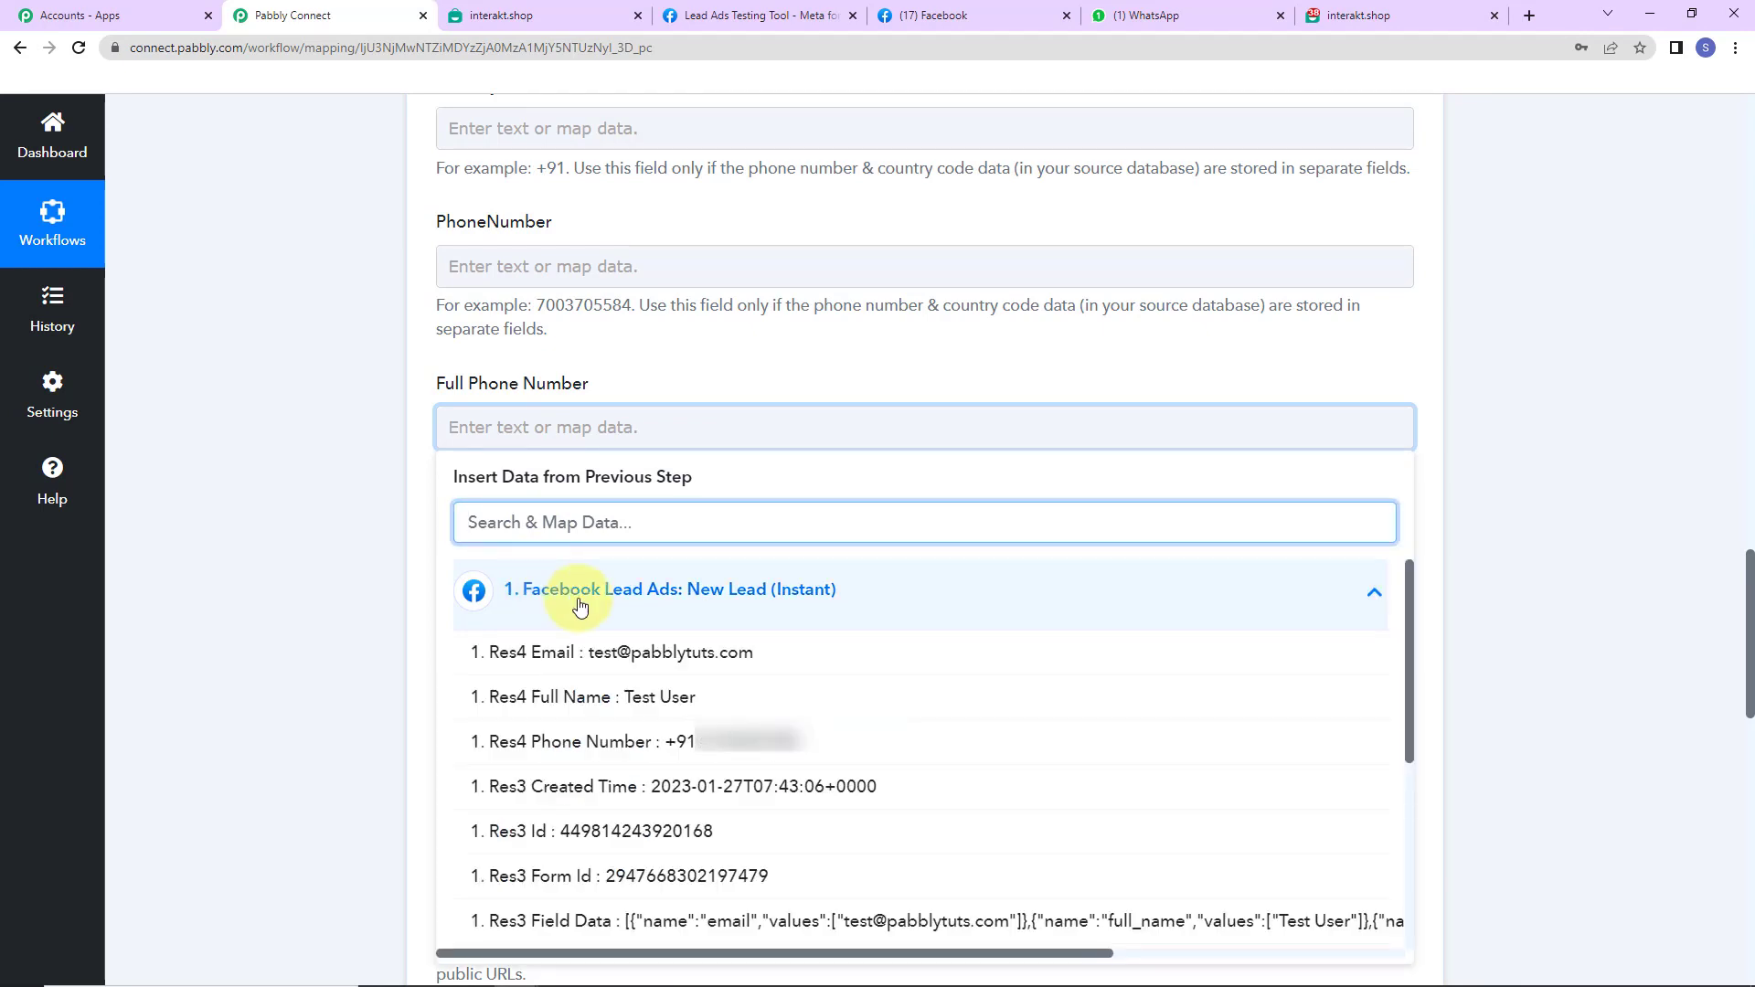
left_click(820, 748)
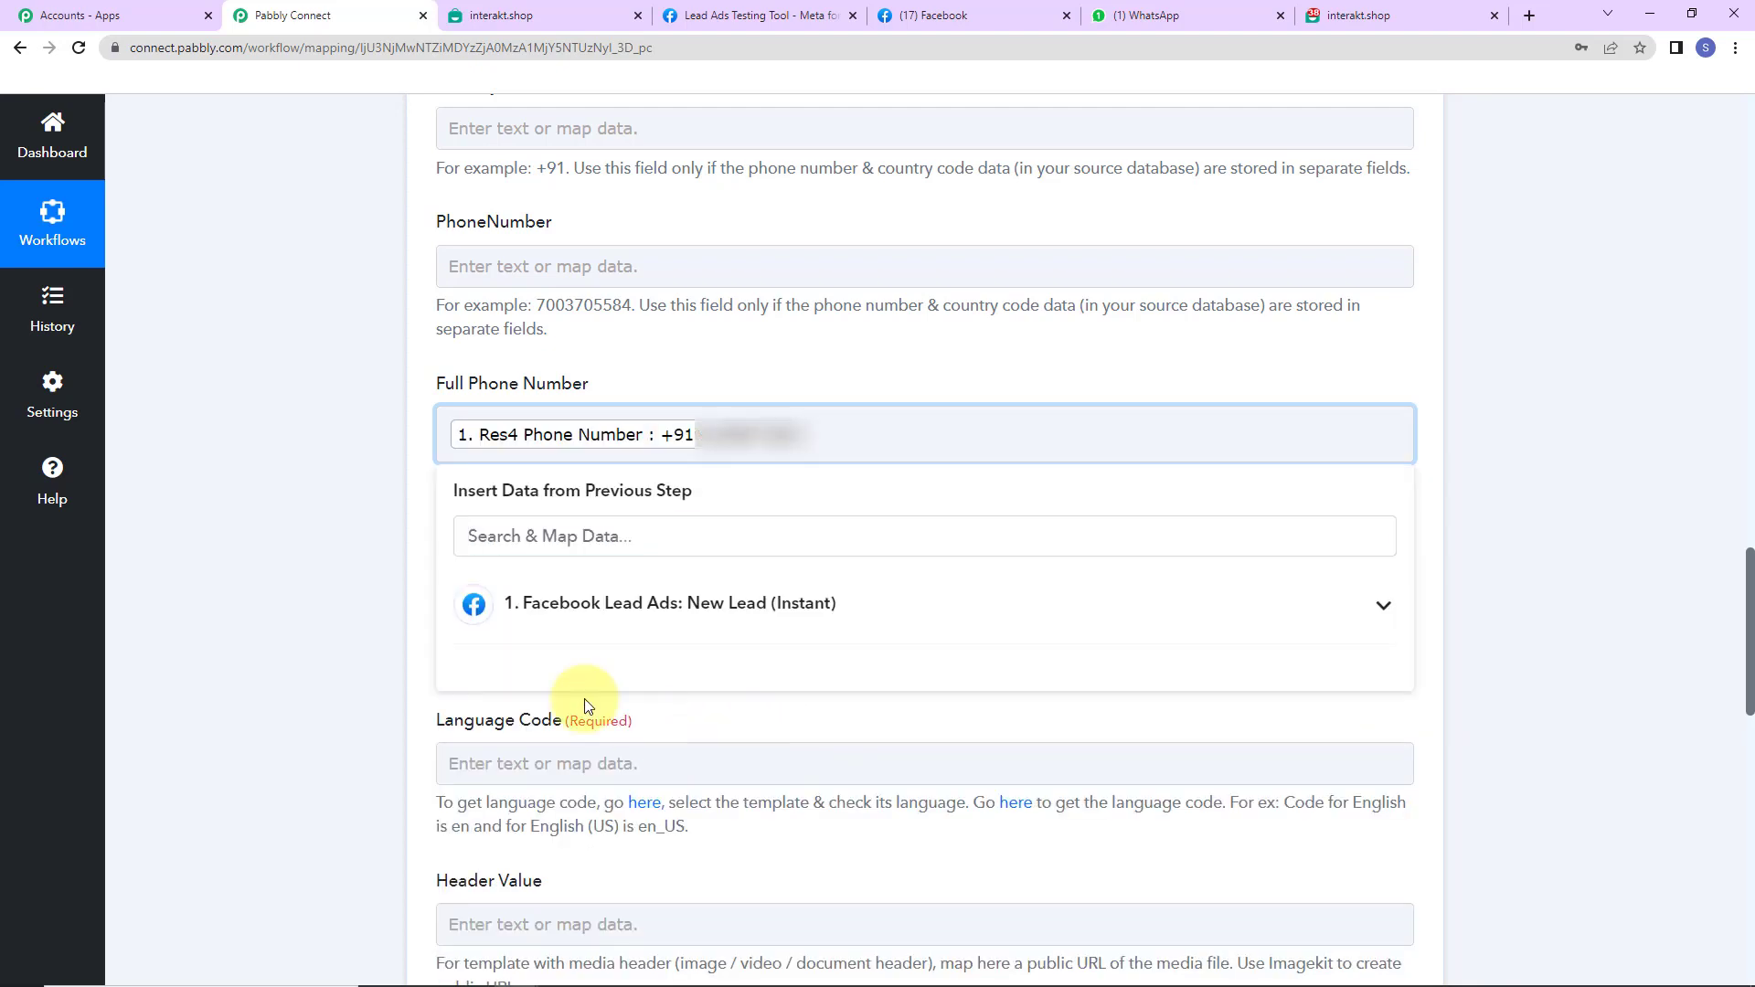
left_click(316, 568)
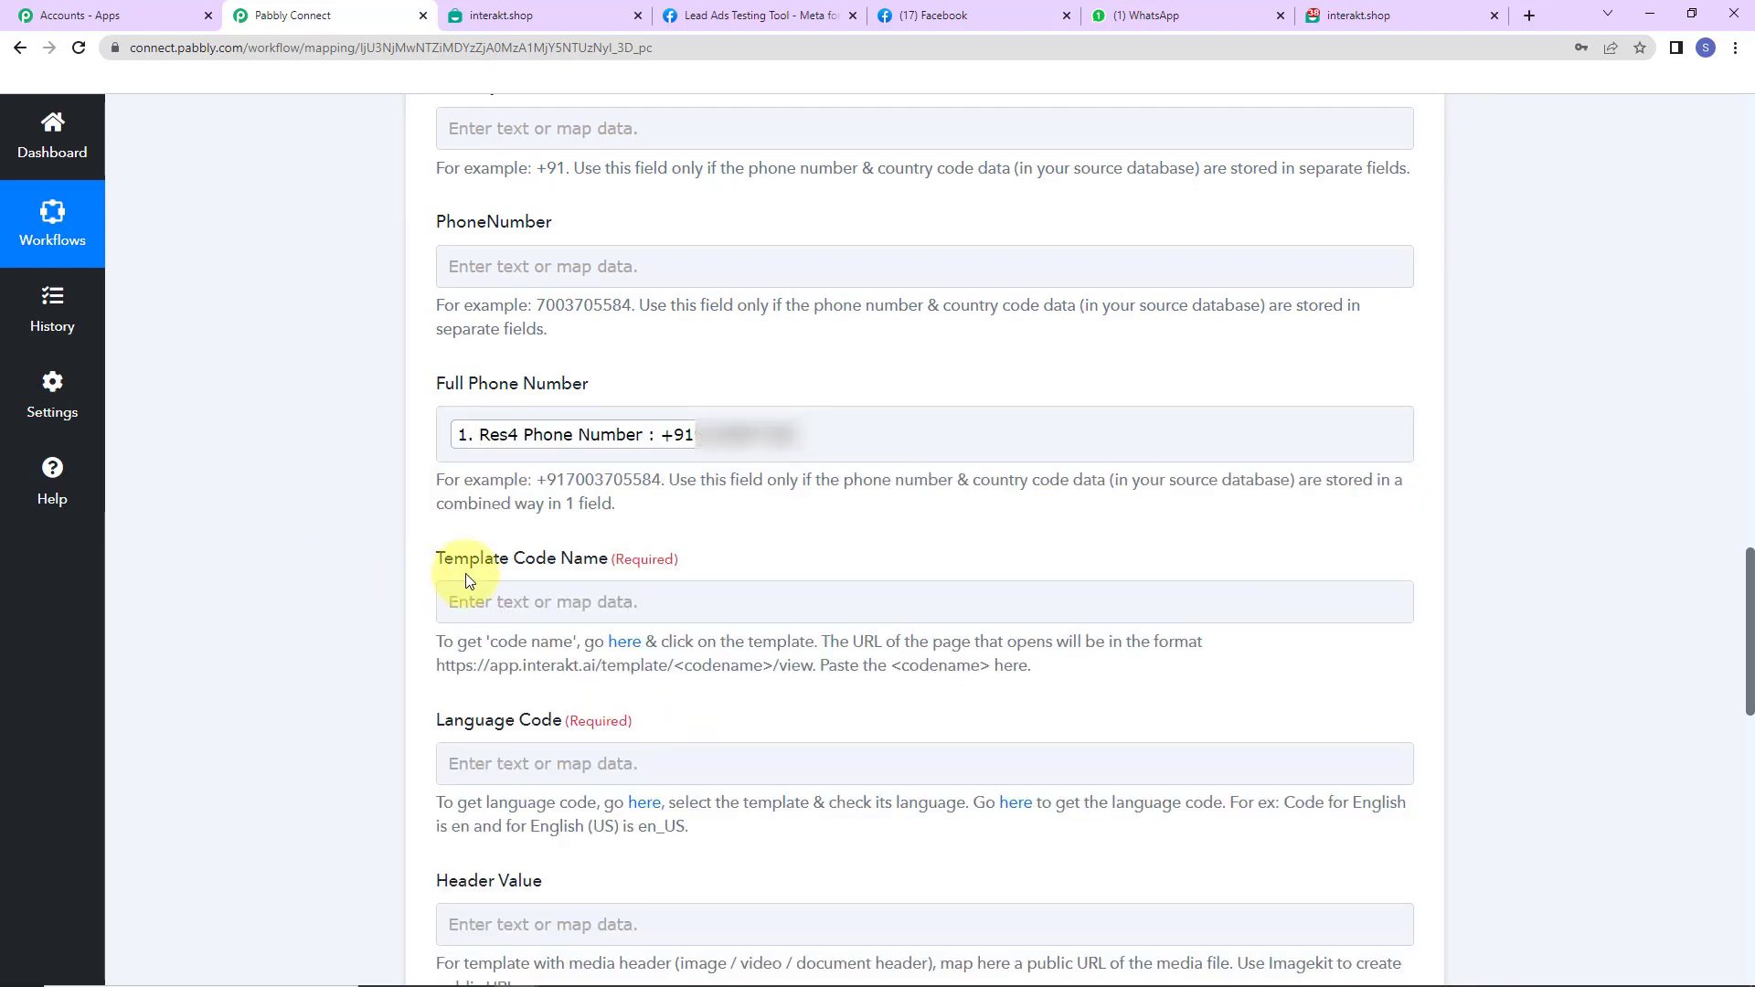
- Open the approved new_lead template from Interakt's active templates list
left_click(625, 648)
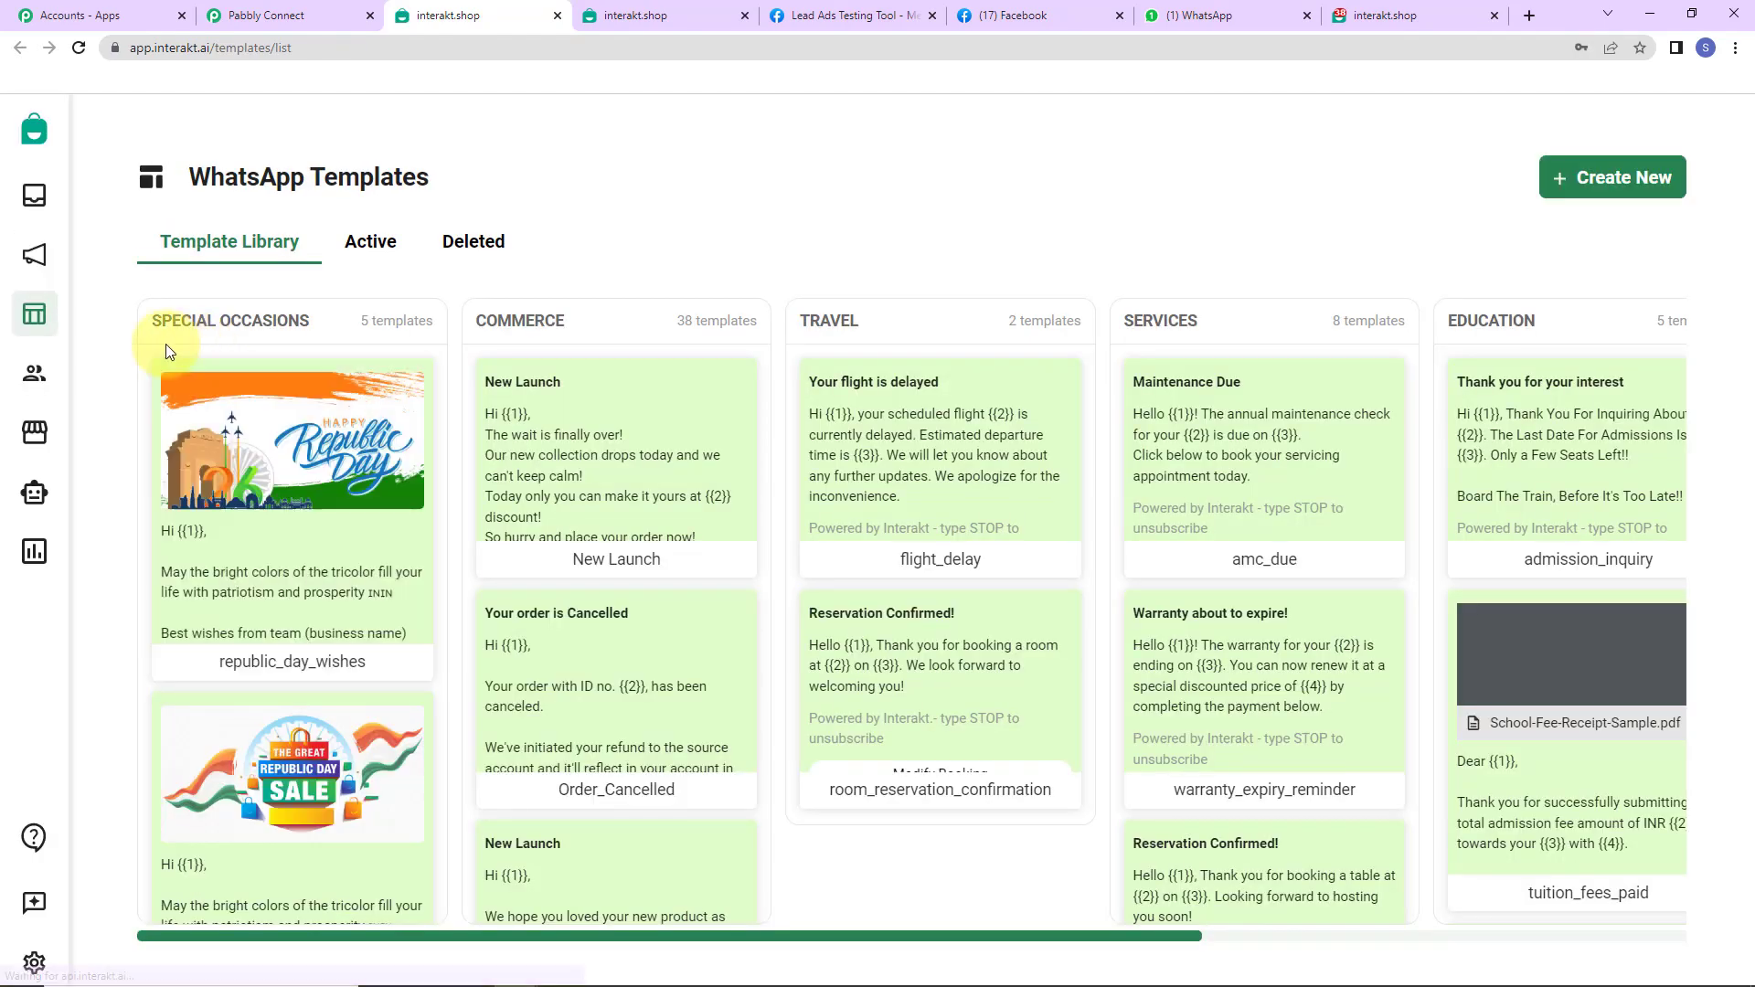
left_click(370, 242)
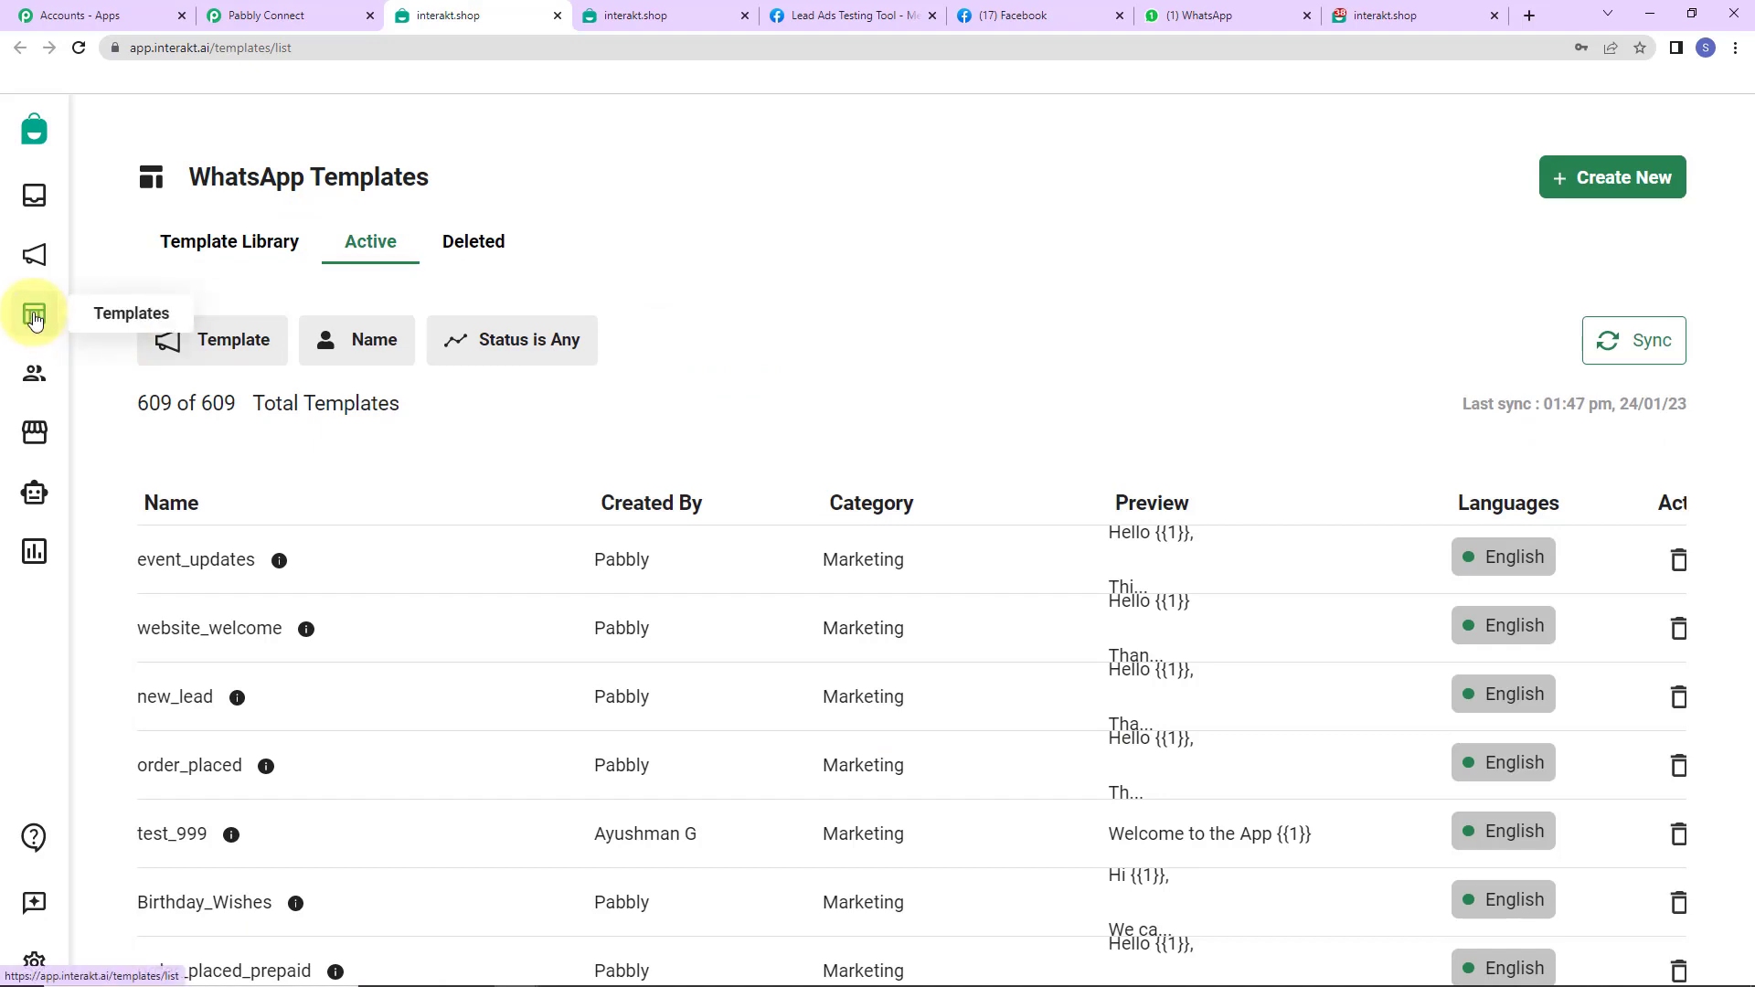
scroll(381, 599, "down", 5)
scroll(381, 603, "down", 10)
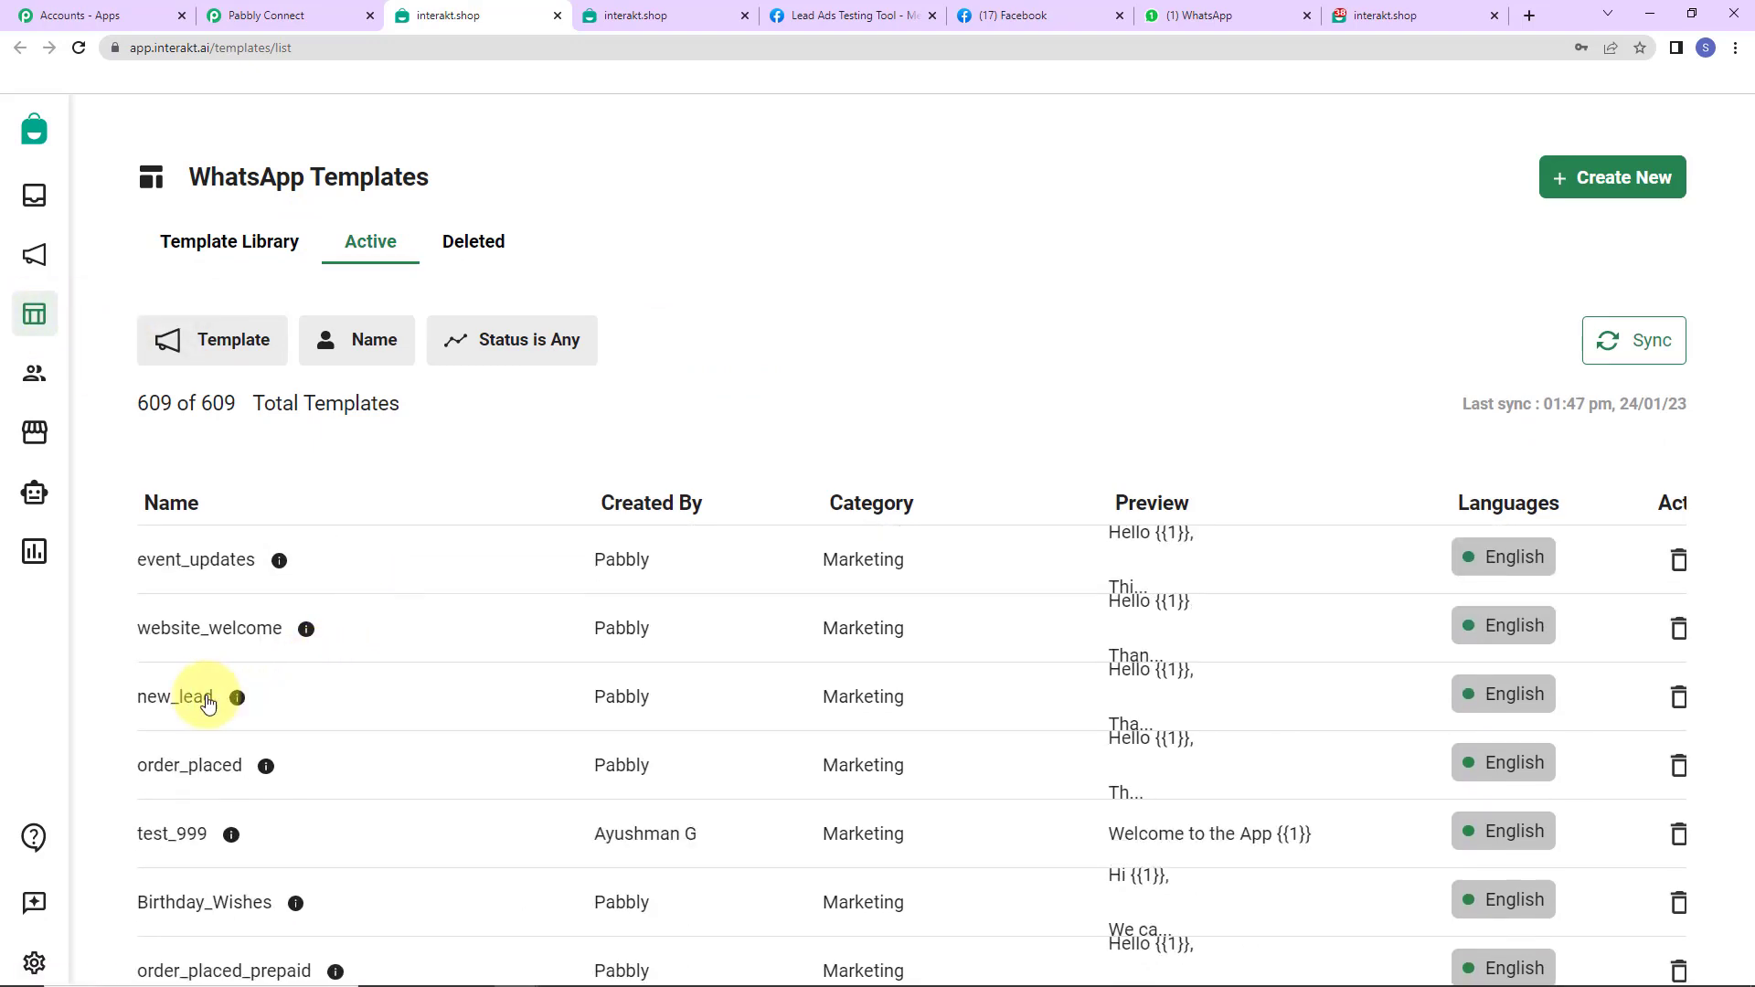
left_click(173, 697)
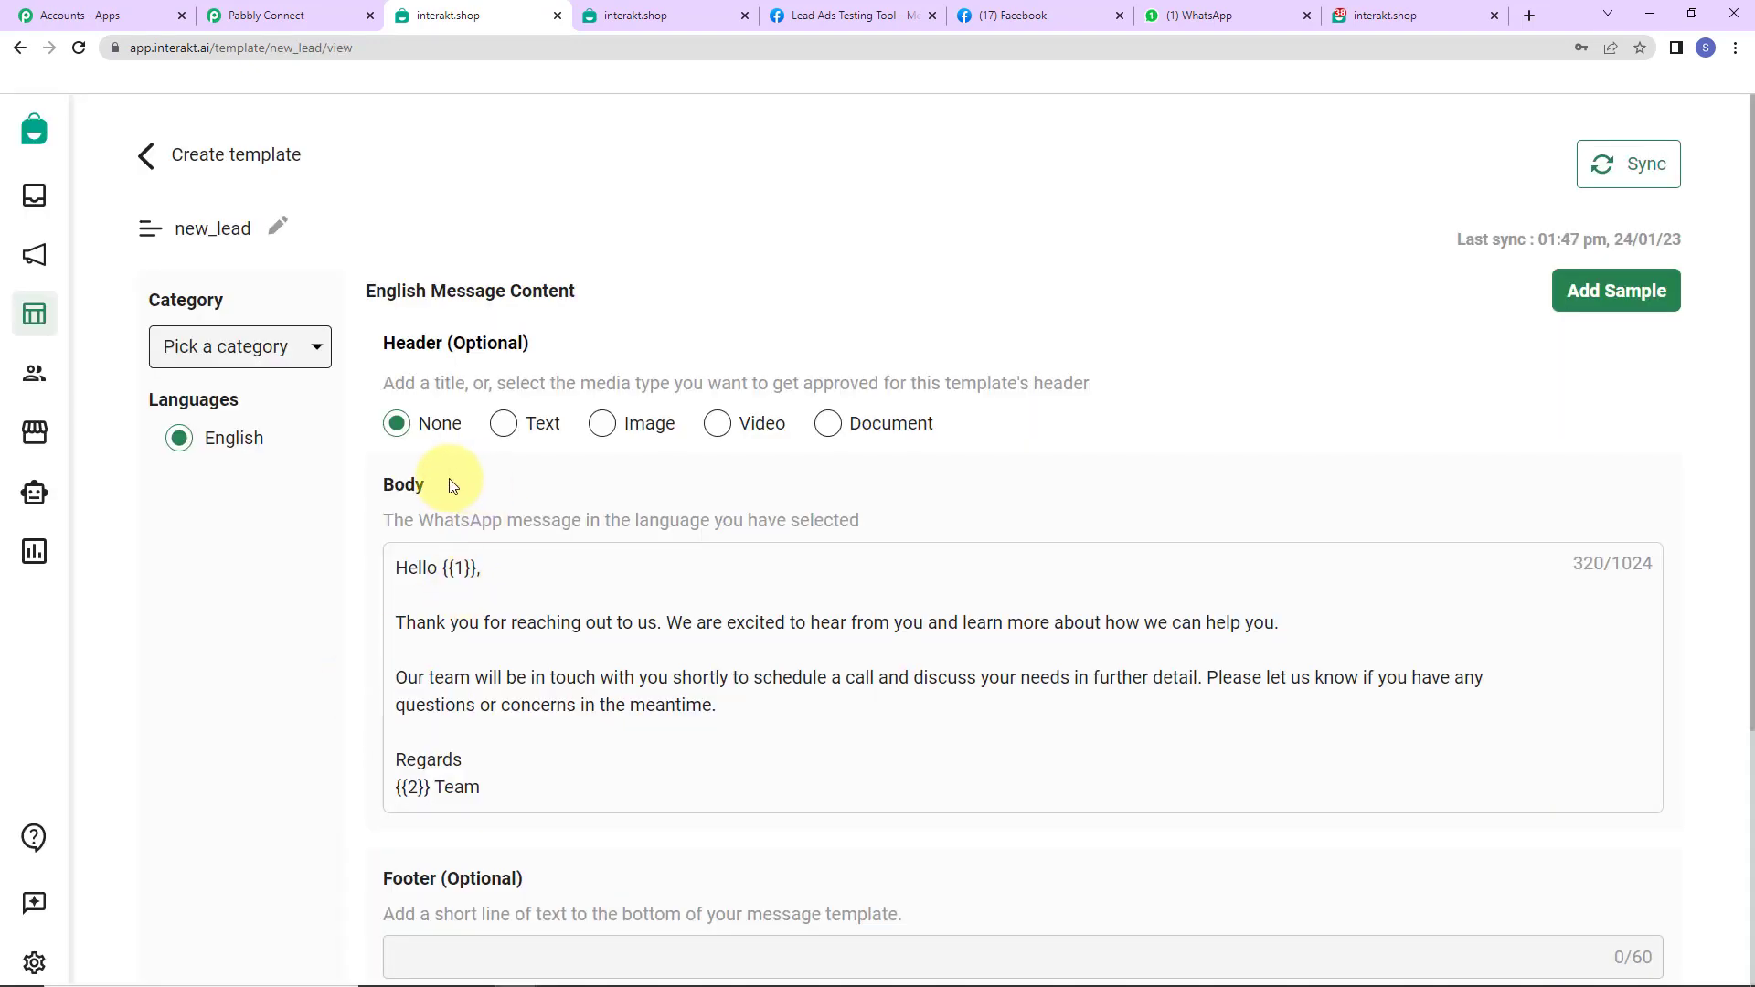
left_click_drag(383, 343, 634, 358)
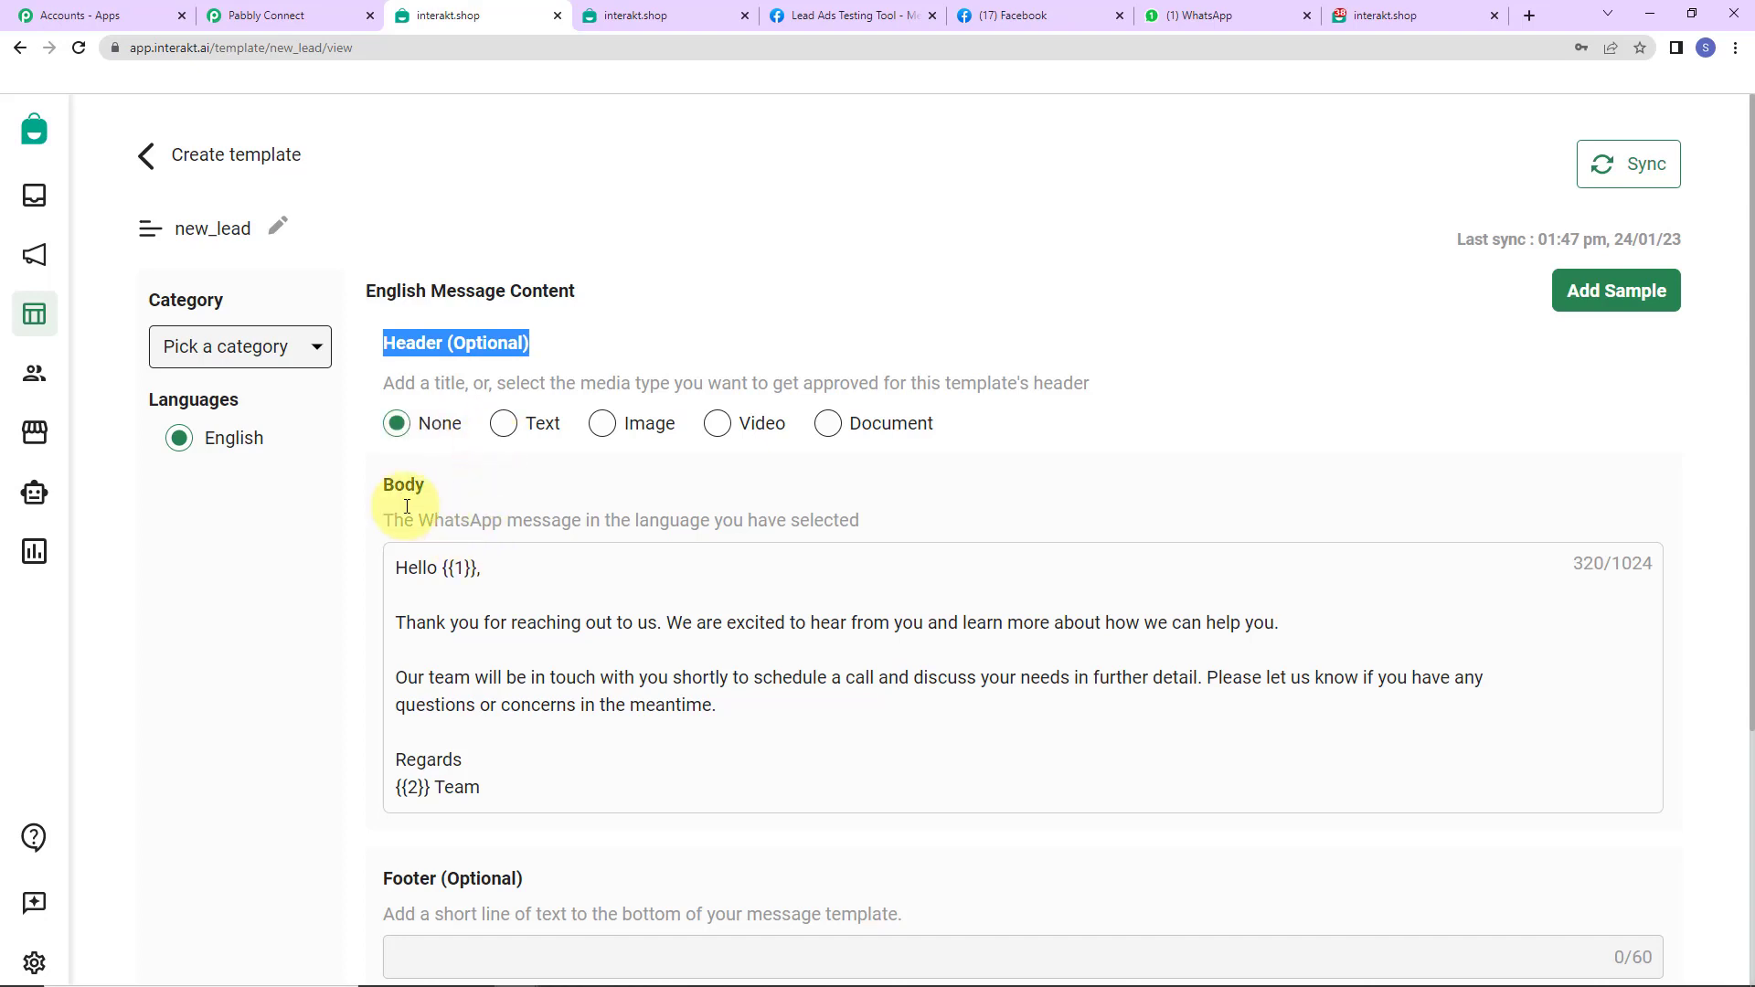
- Review the template's {{1}} and {{2}} variables and copy its code name new_lead
scroll(1176, 442, "down", 2)
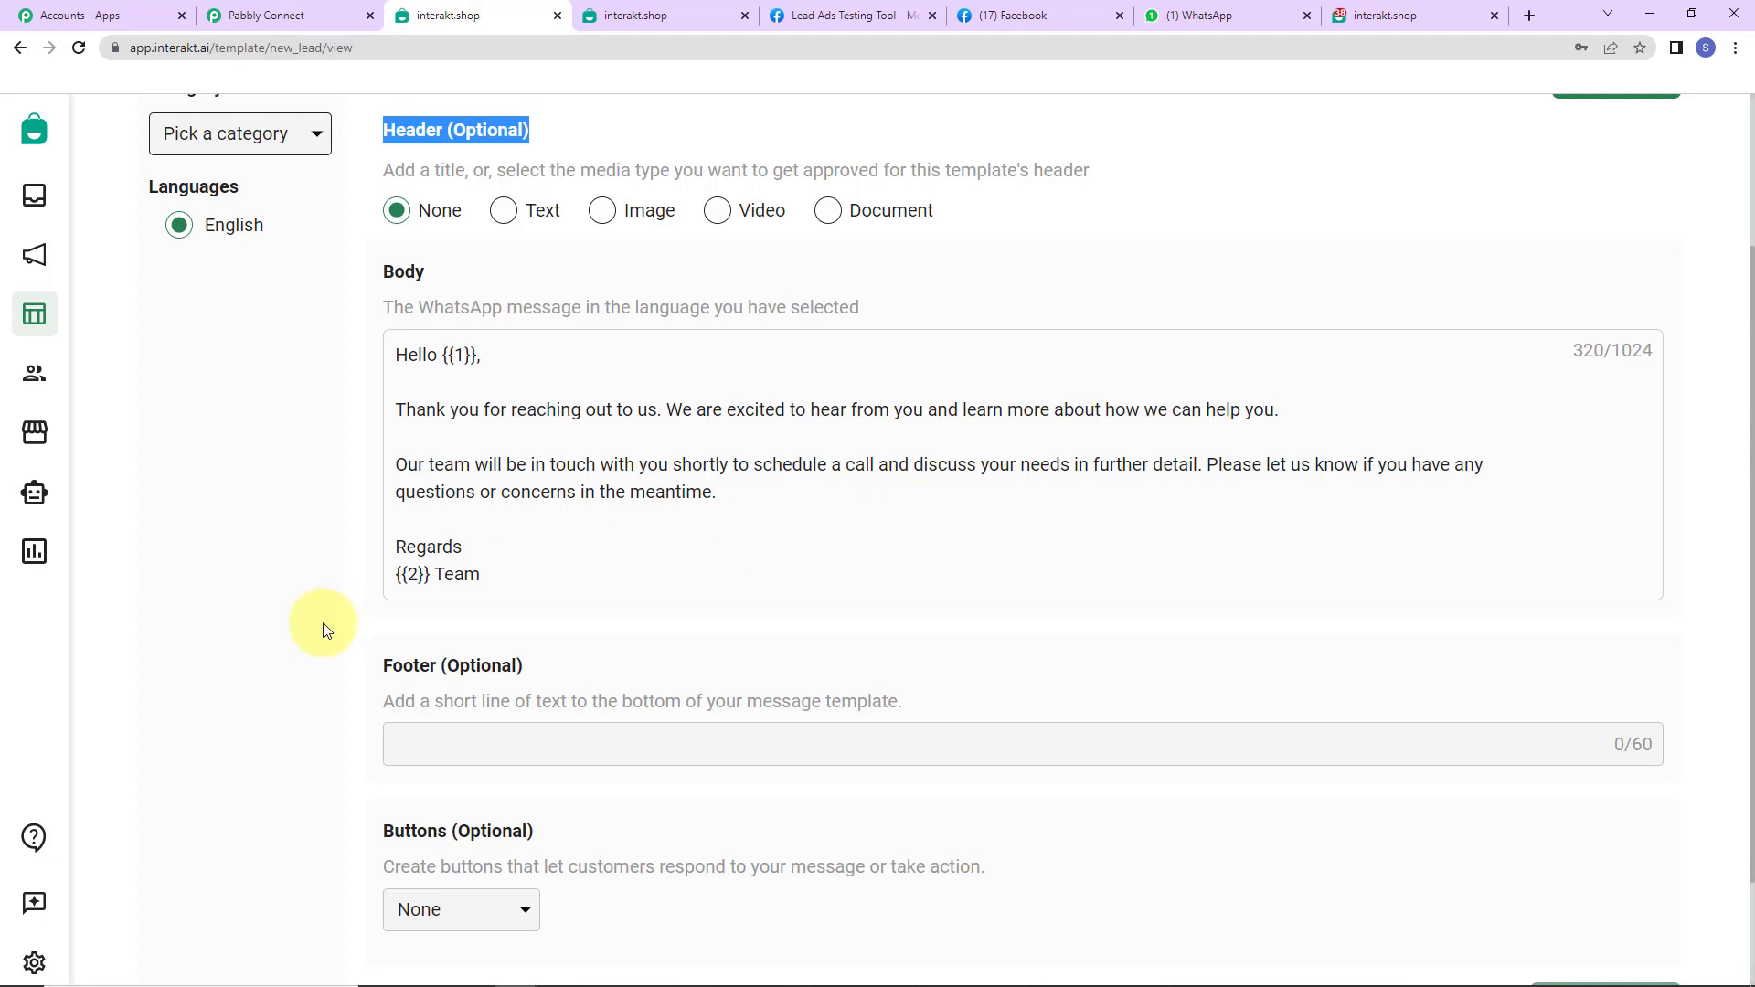
left_click_drag(431, 575, 391, 580)
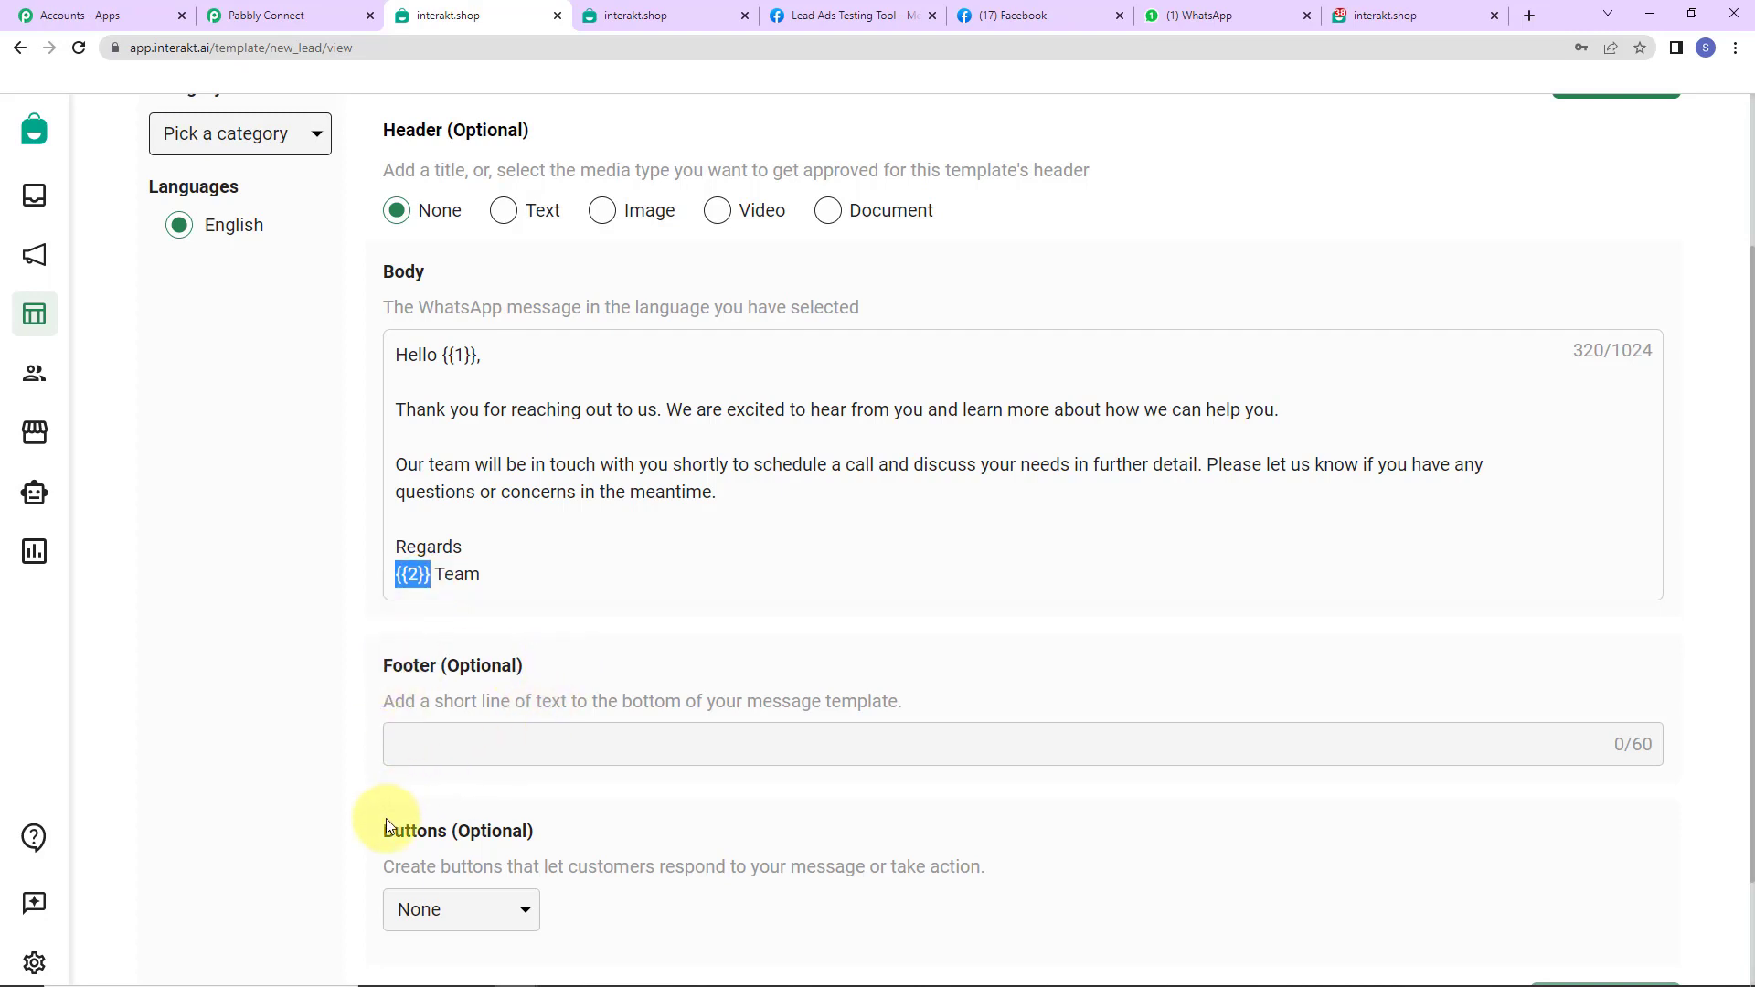
scroll(595, 823, "down", 2)
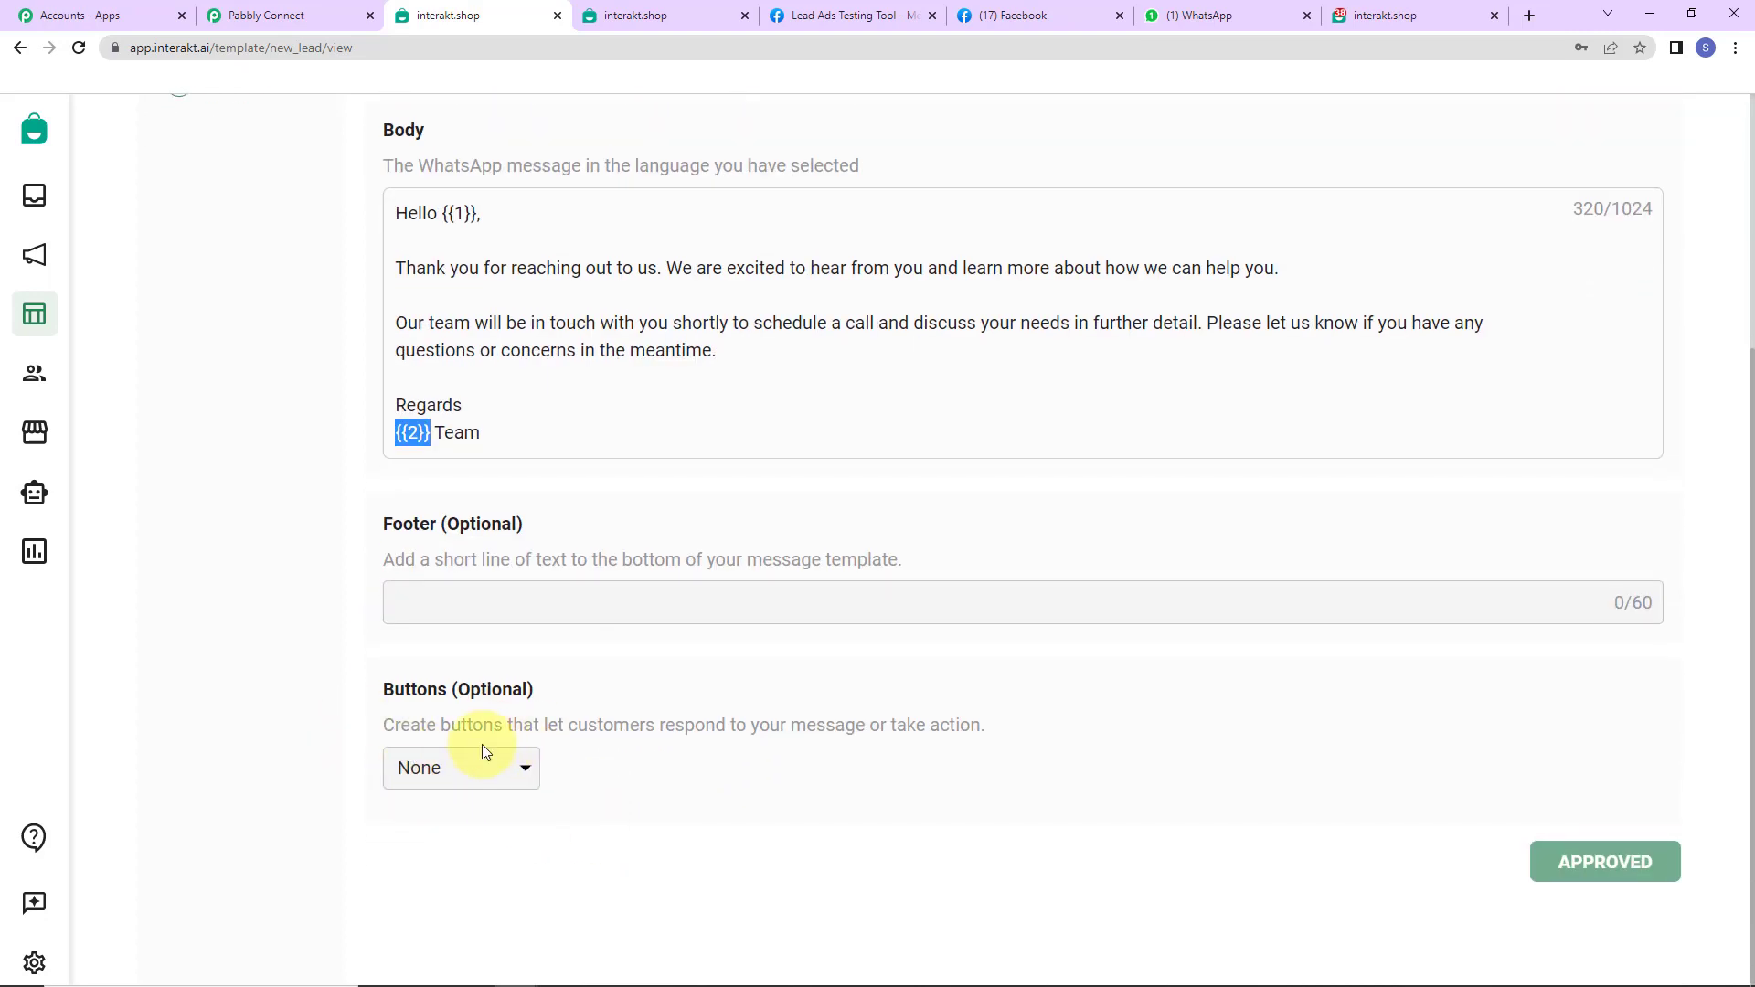
scroll(485, 751, "up", 5)
double_click(181, 229)
right_click(181, 228)
left_click(201, 243)
left_click(265, 15)
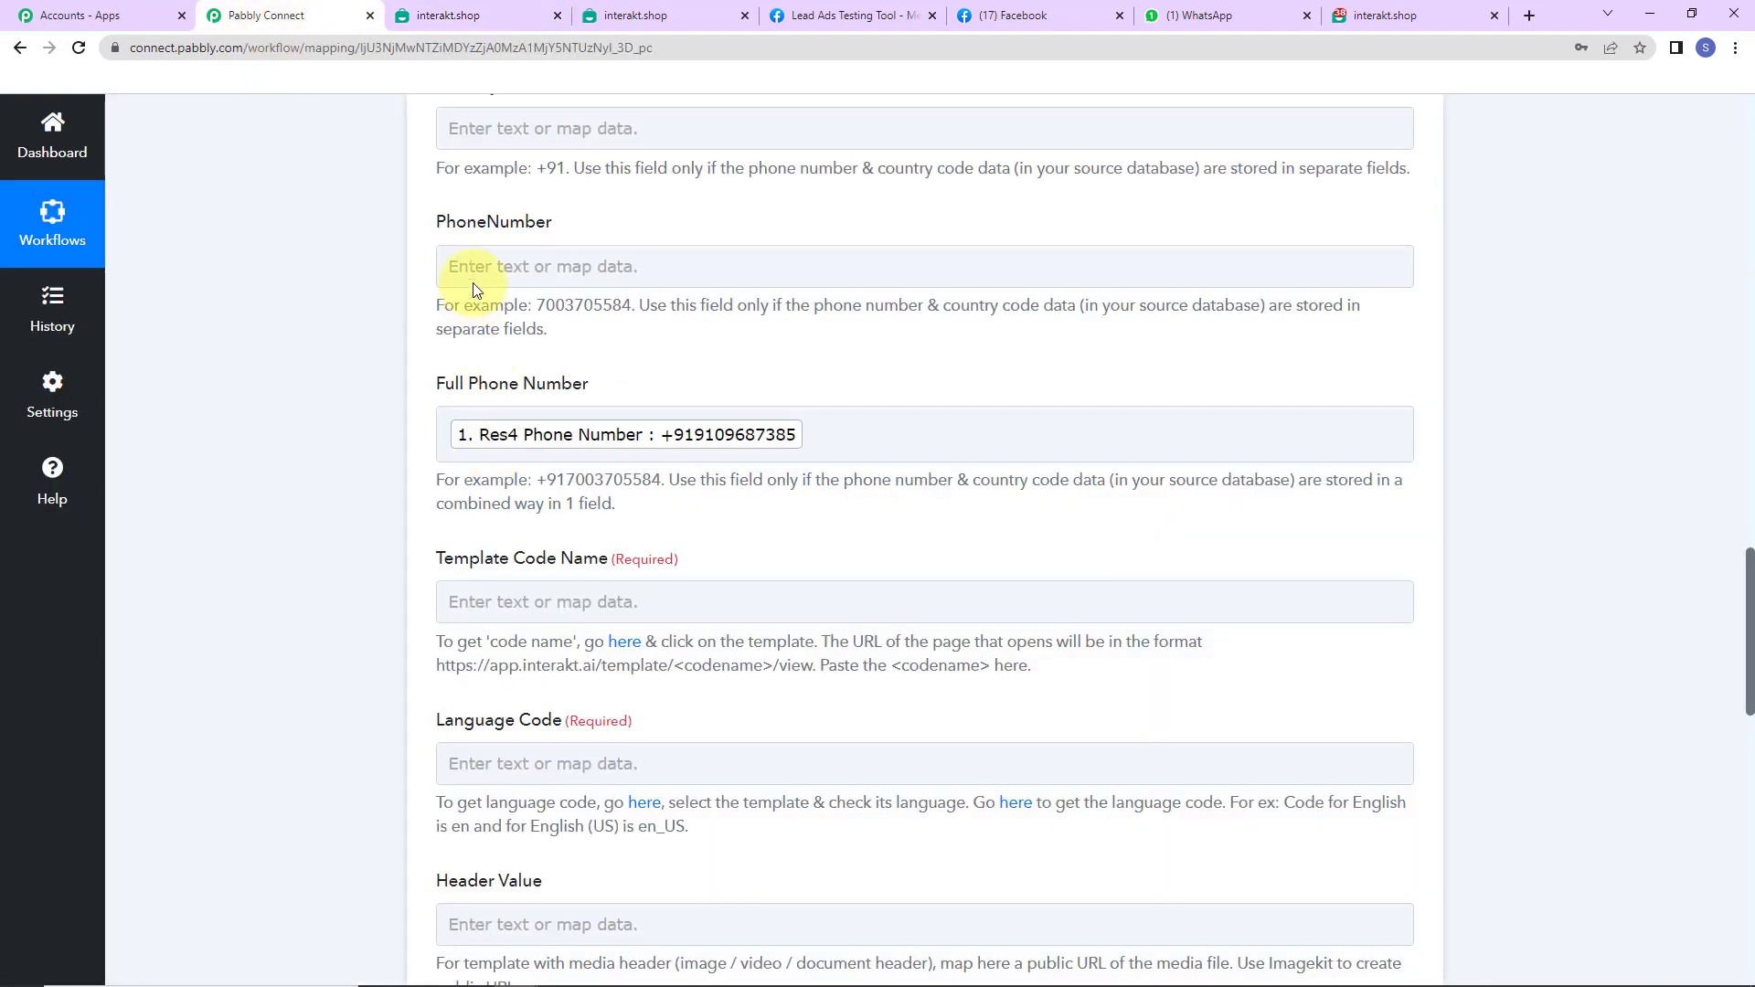
- Paste new_lead into the Interakt step's Template Code Name field
left_click(501, 584)
key("ctrl+v")
left_click(365, 615)
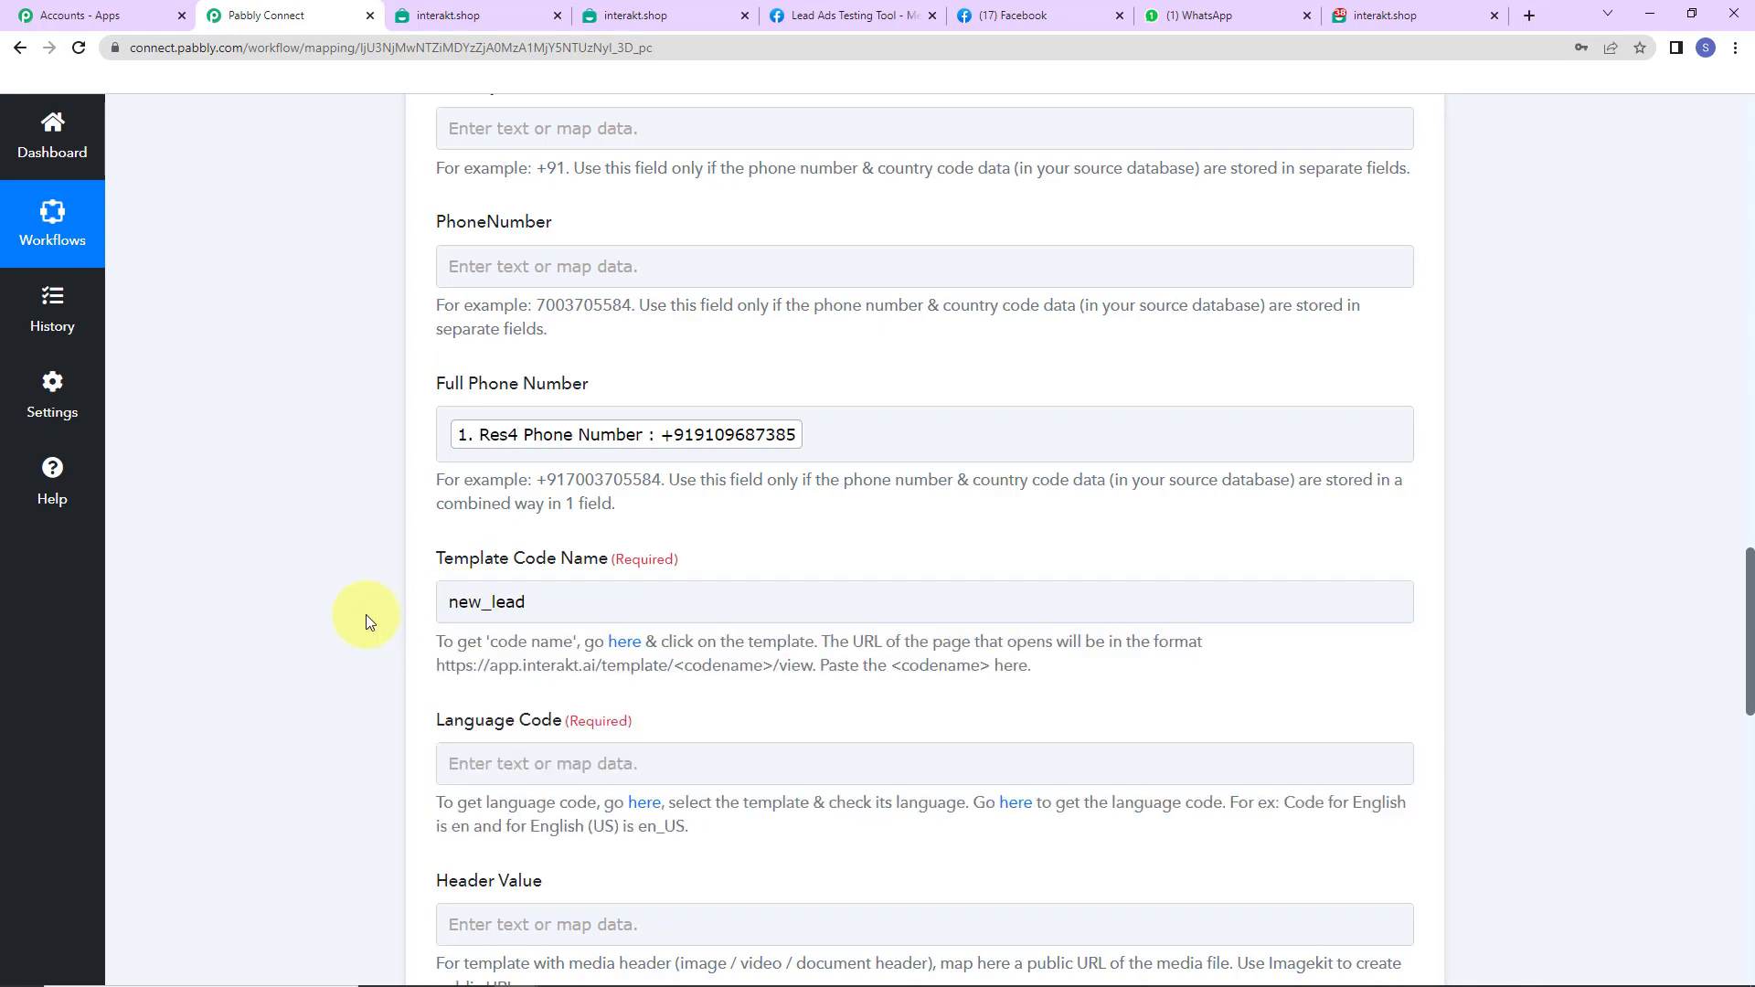
- Set Language Code to en after confirming the template's language in Interakt
left_click(537, 760)
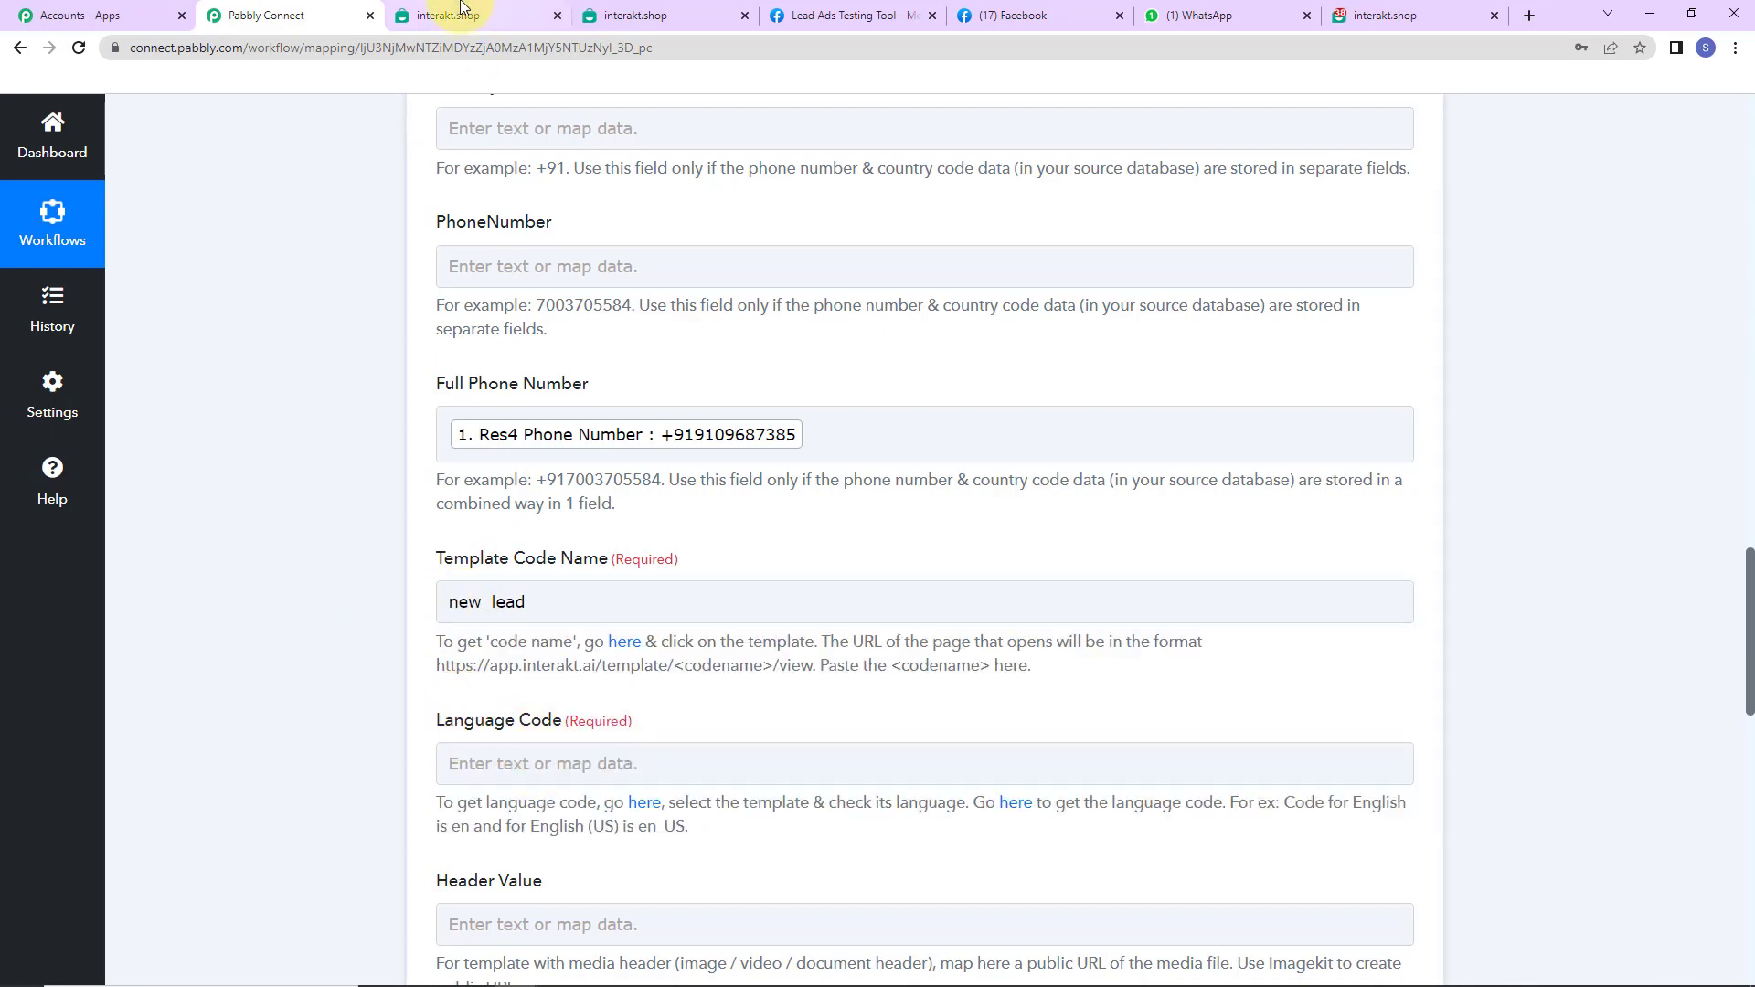
left_click(496, 13)
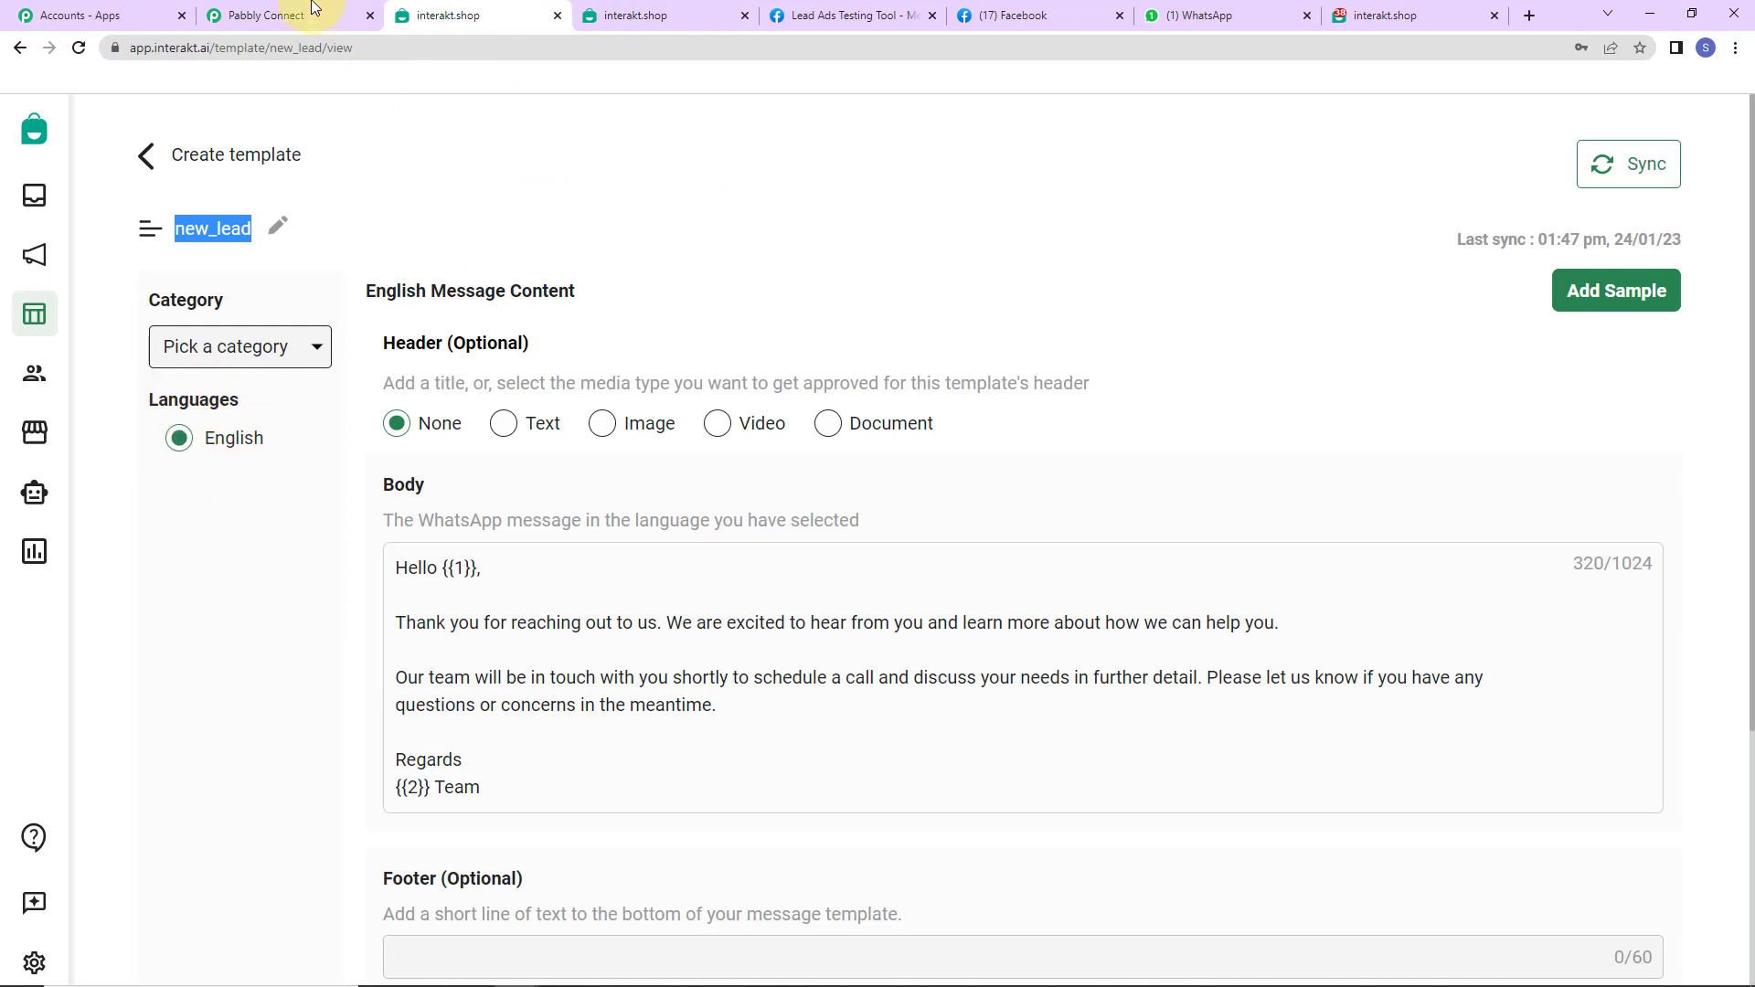
left_click(274, 16)
left_click(528, 764)
type("en")
left_click(382, 718)
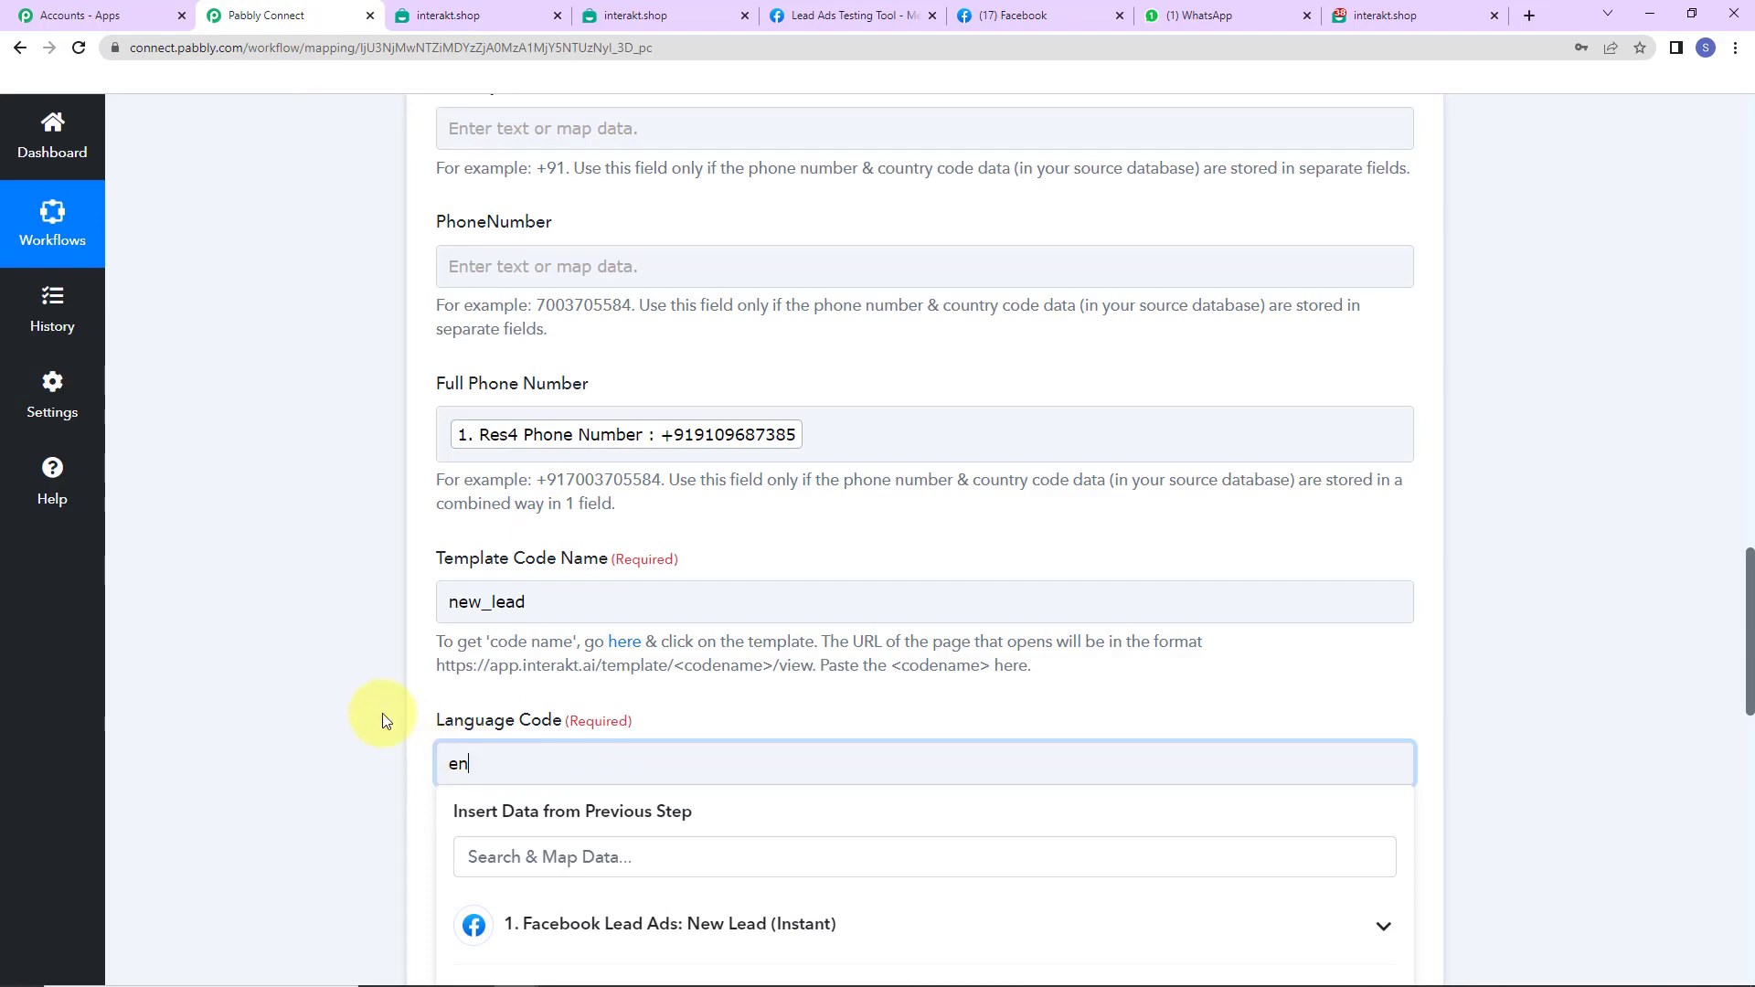
scroll(382, 717, "down", 7)
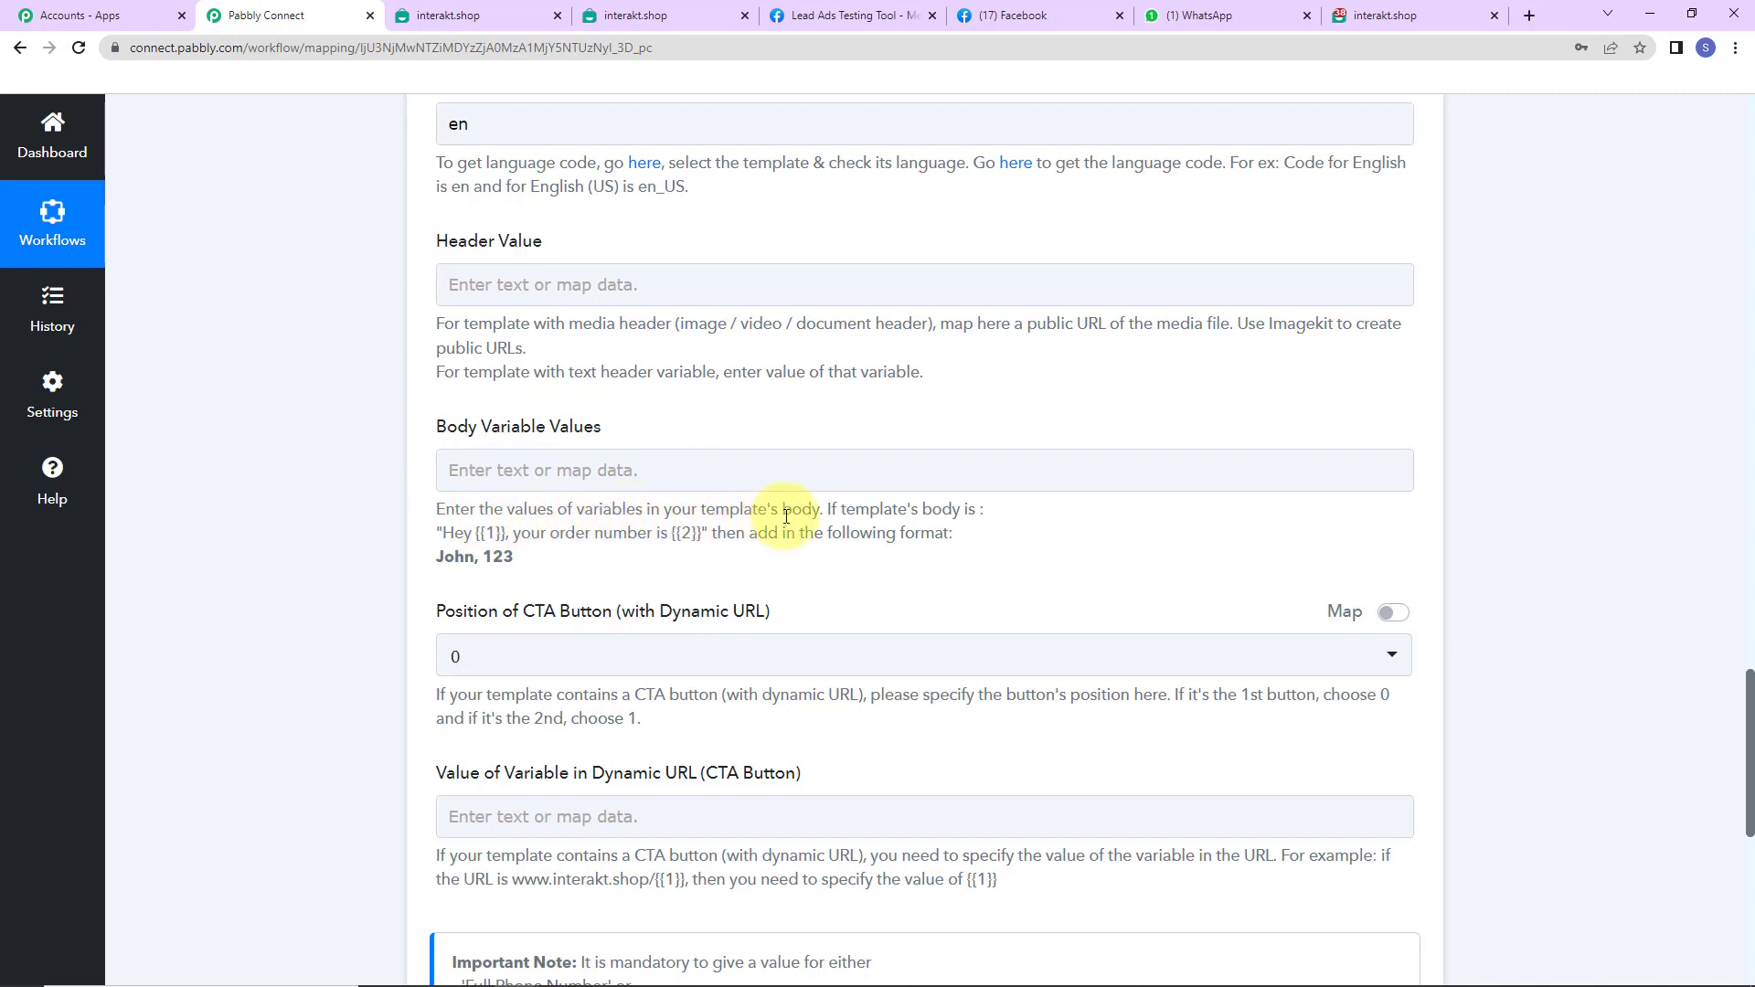
left_click(764, 474)
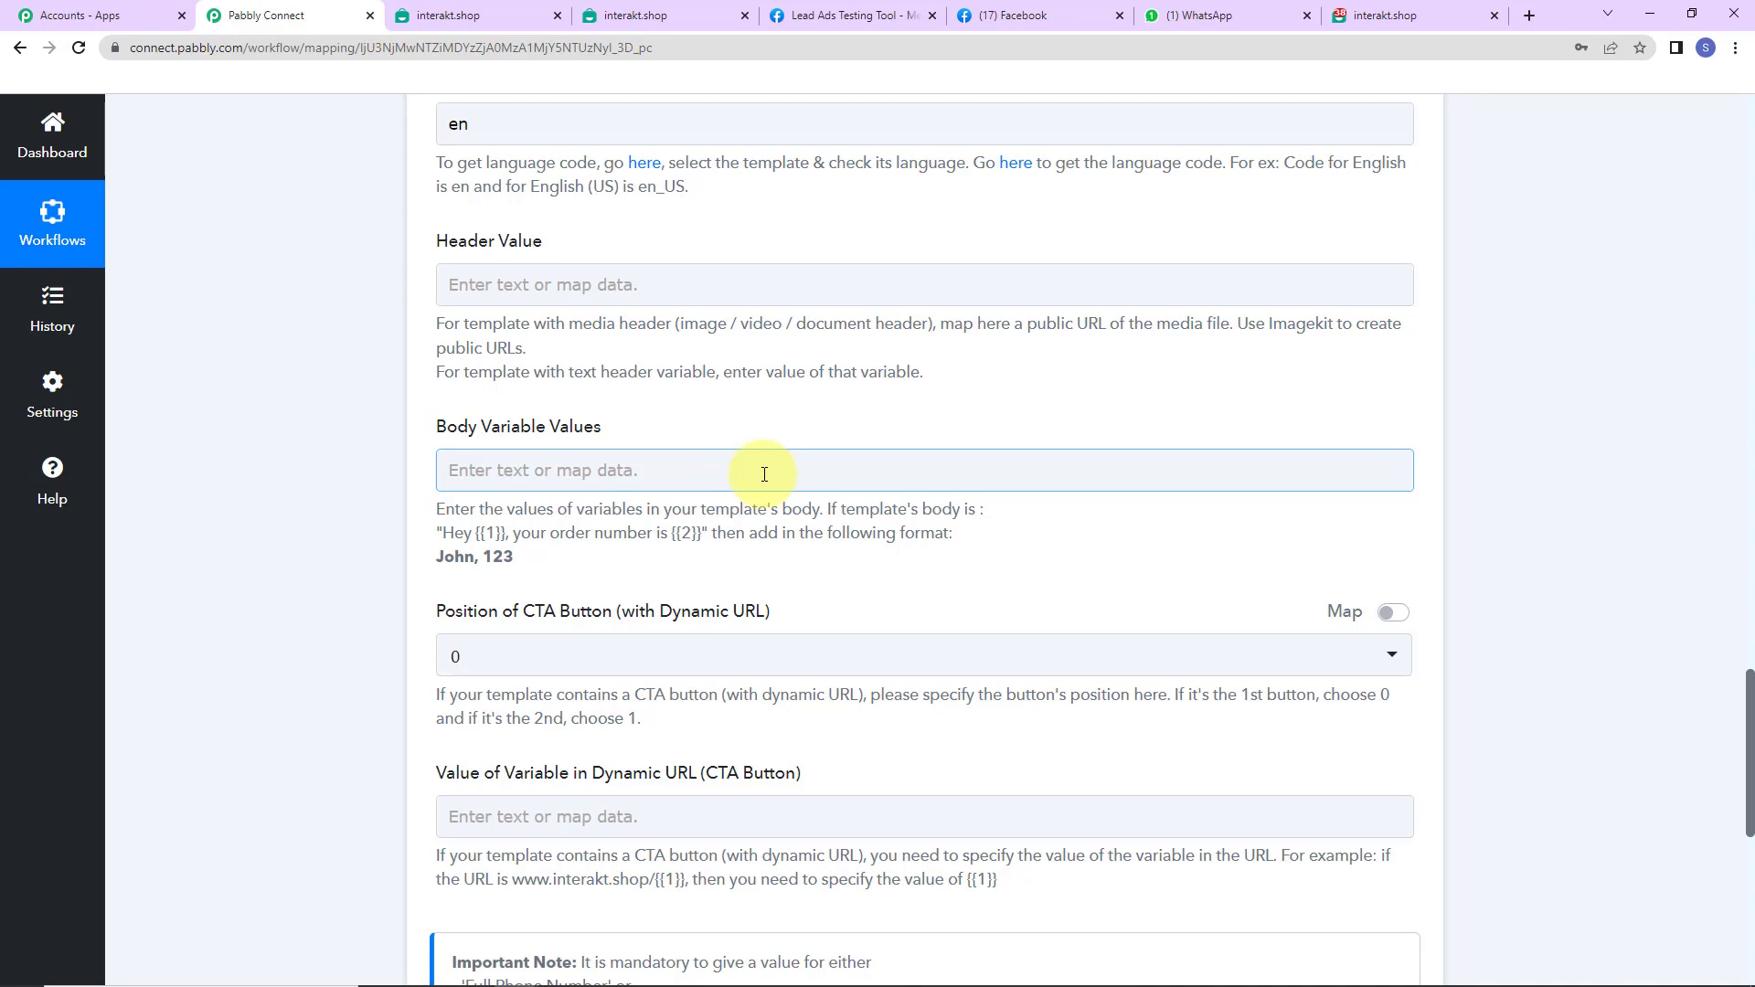
- Set Body Variable Values to the lead's mapped Full Name followed by ', Pabbly Connect'
left_click(636, 472)
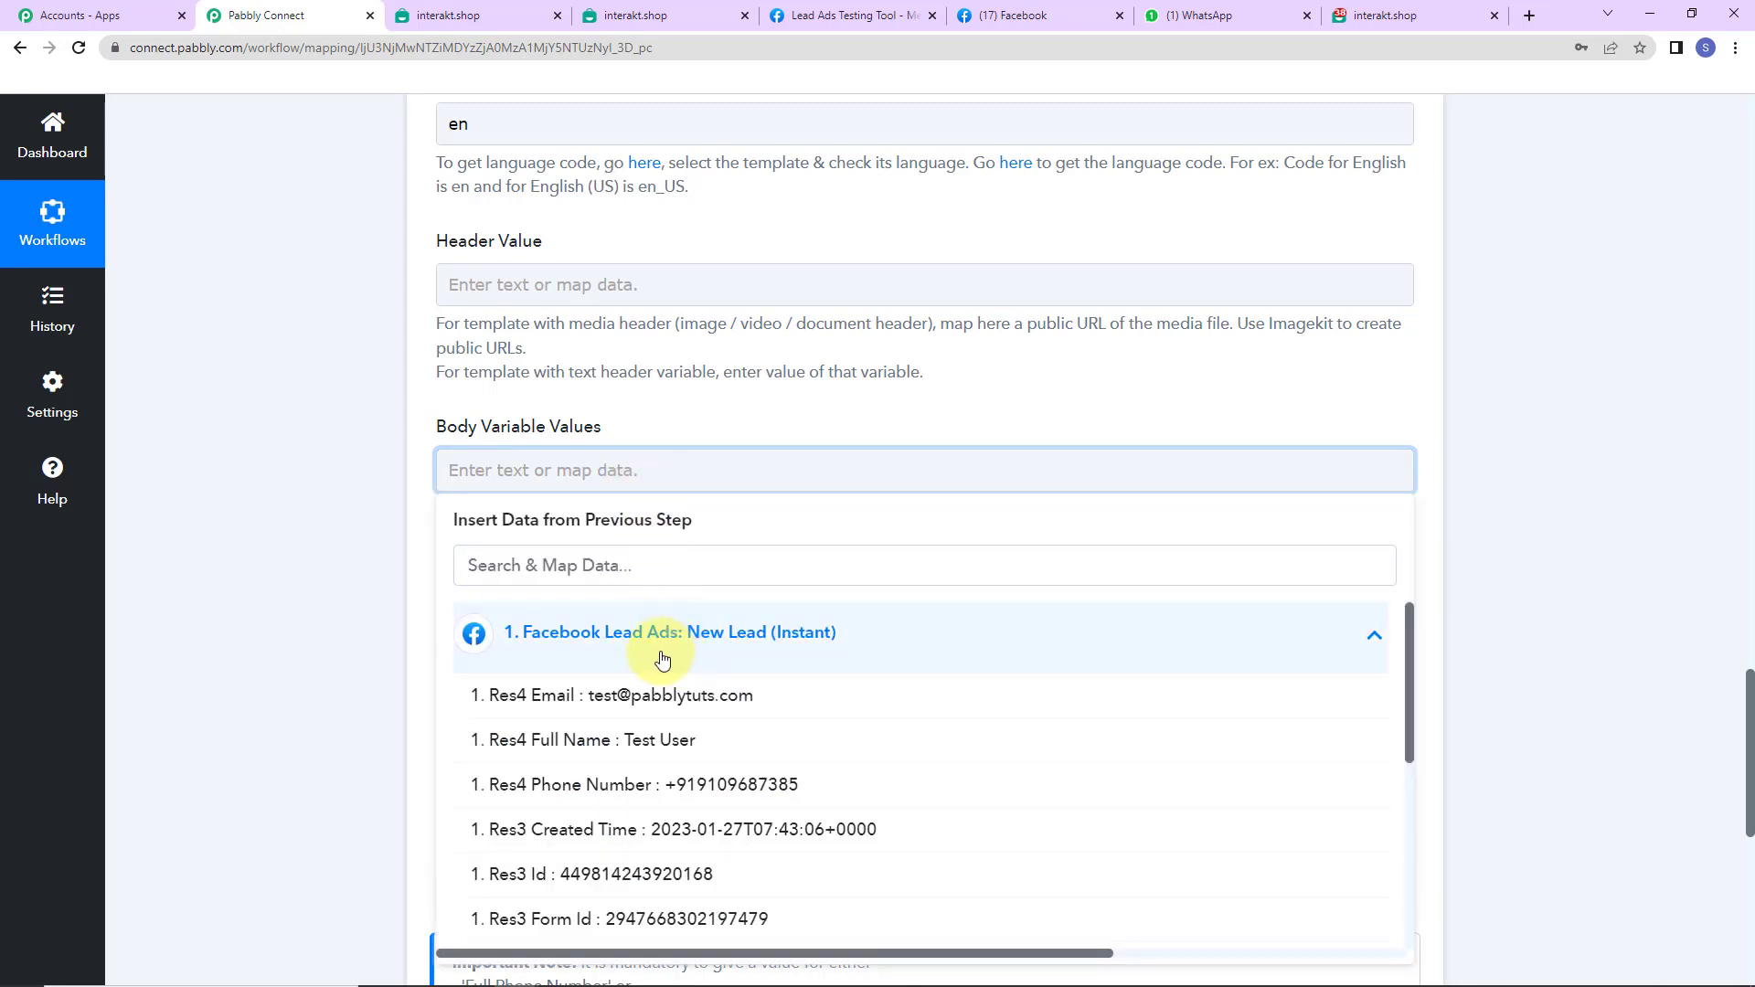
left_click(657, 756)
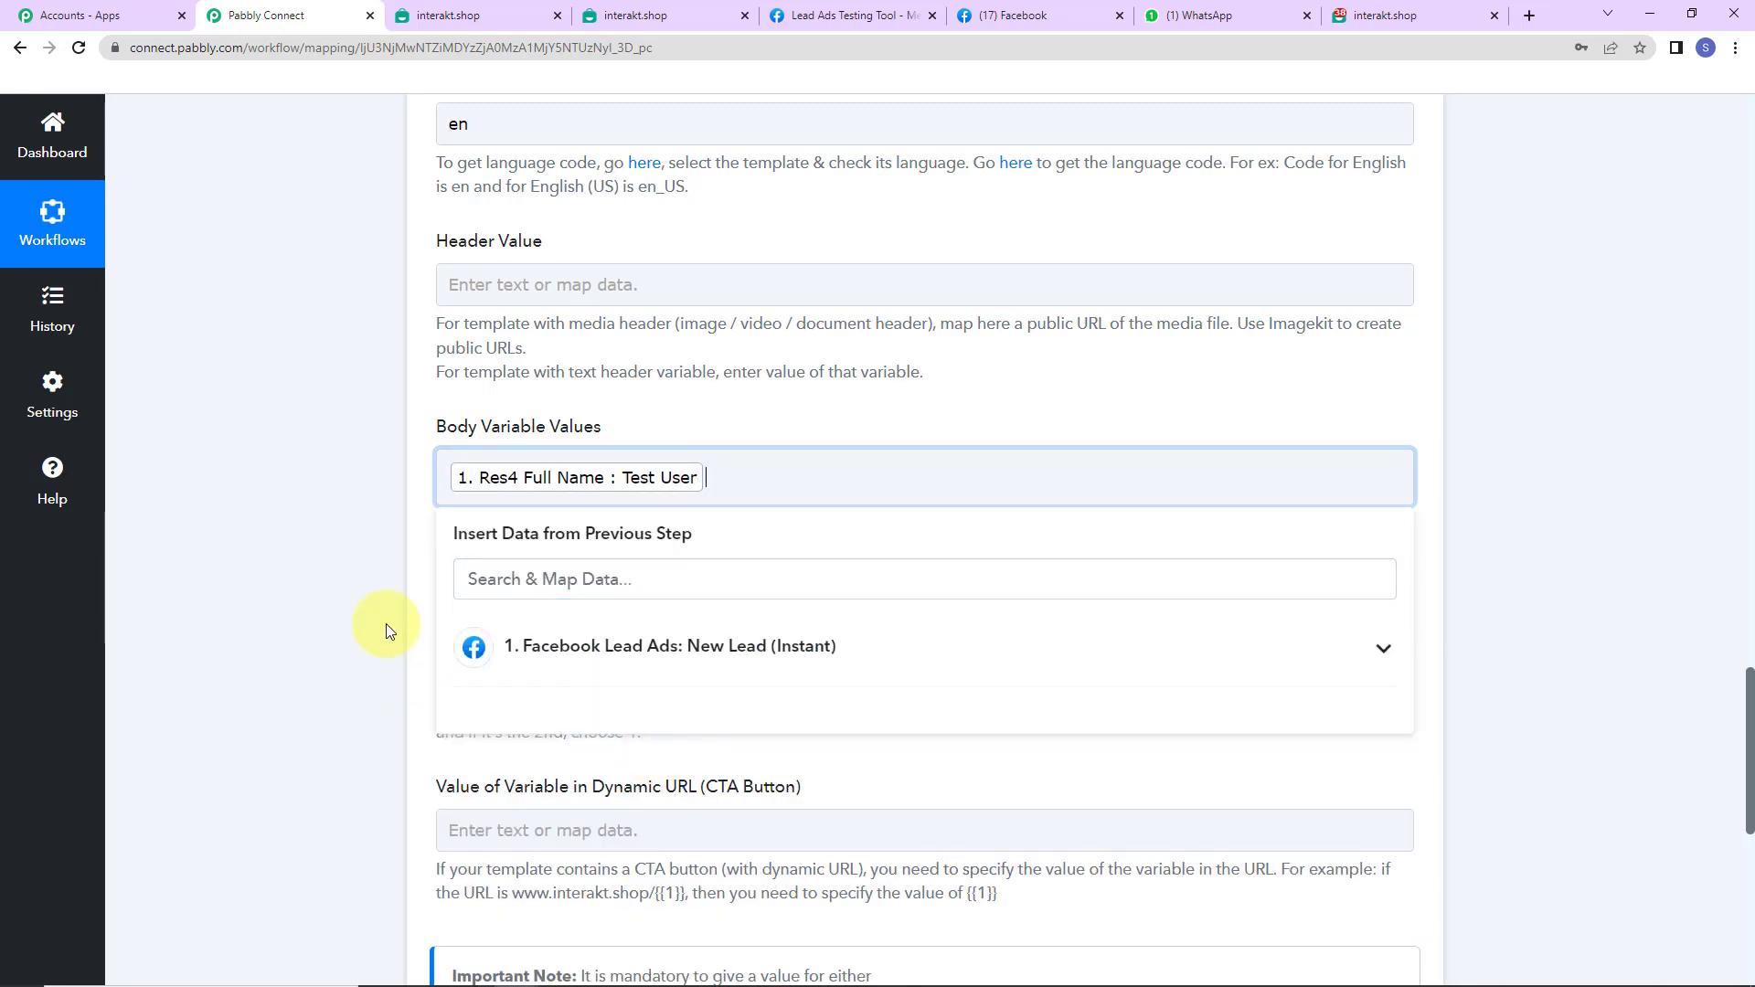
left_click(374, 596)
left_click(778, 479)
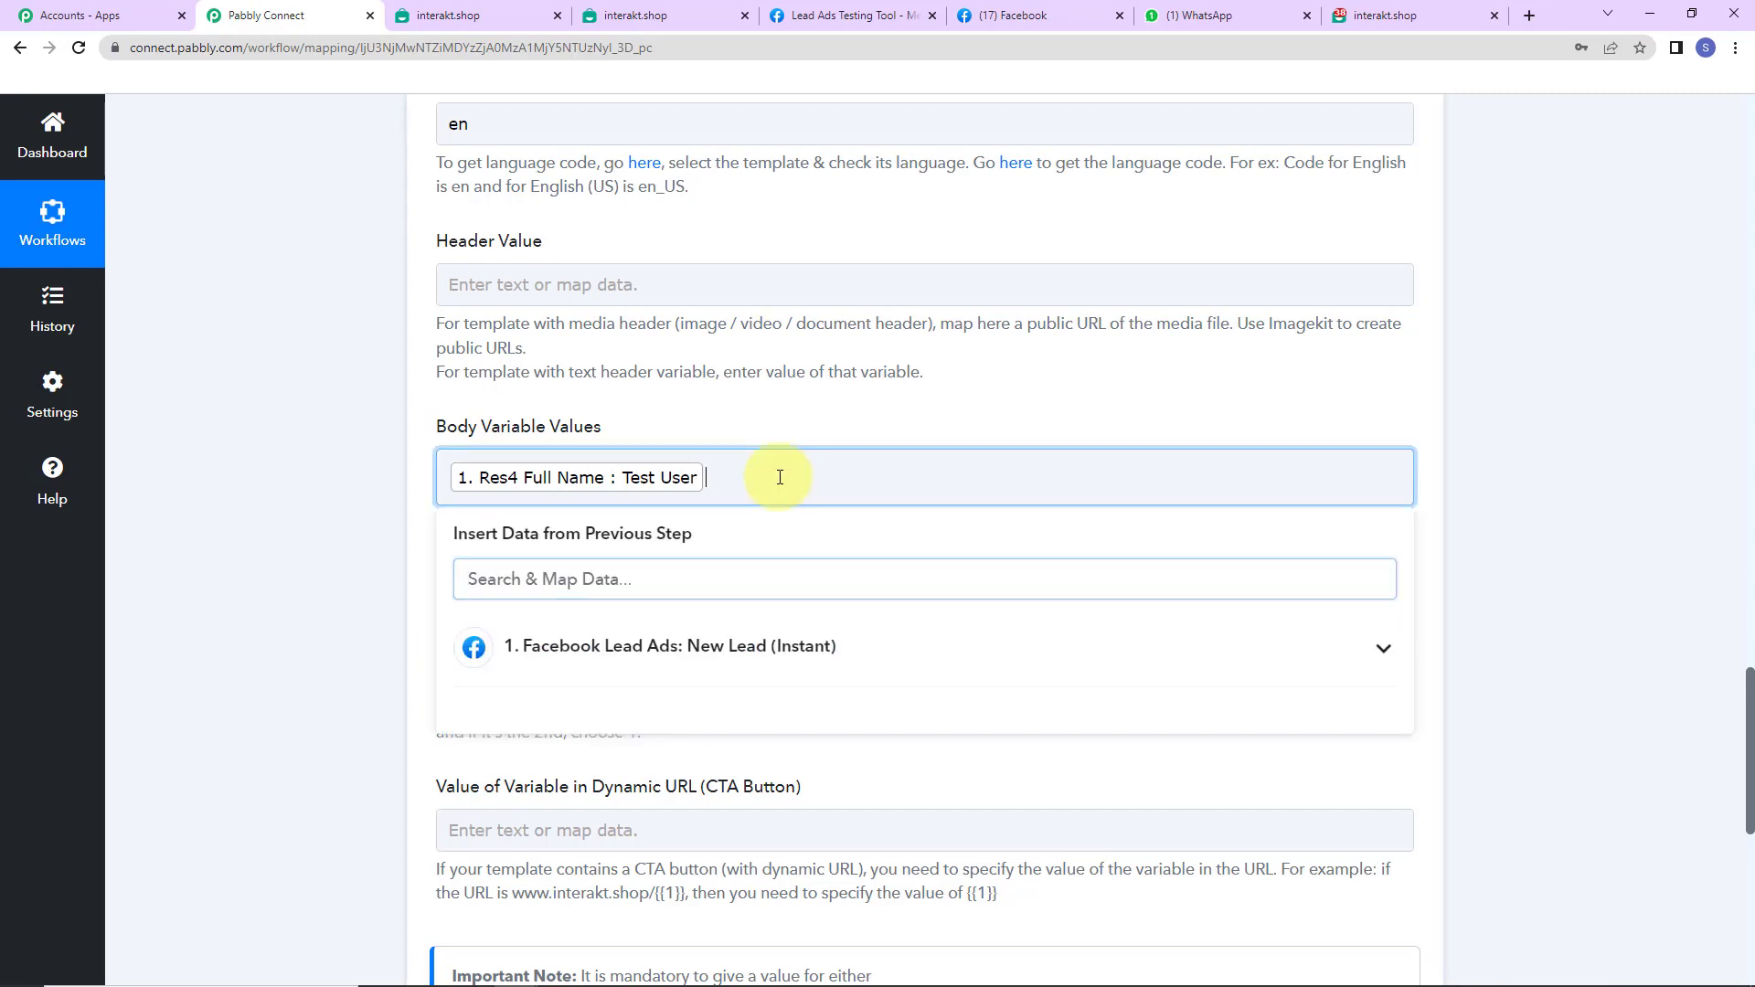
type(", P")
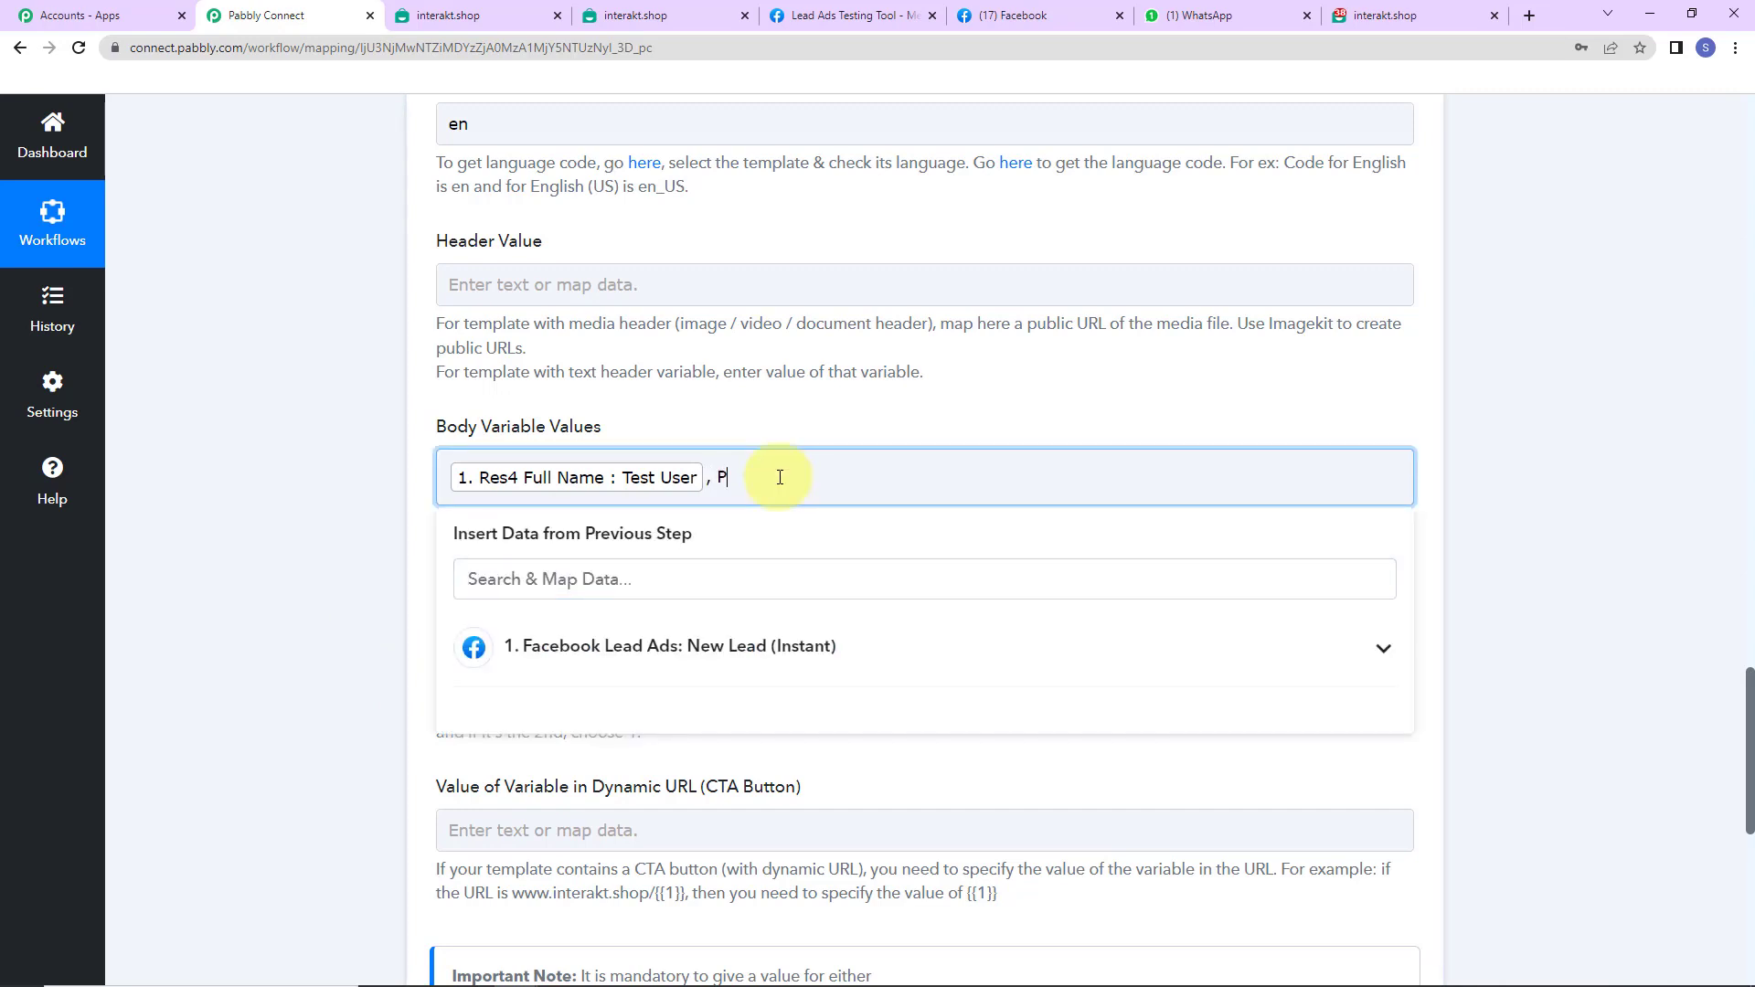
type("abbly Connect")
left_click(382, 465)
- Save the Interakt step and send a test request, then check WhatsApp Web
scroll(380, 464, "down", 2)
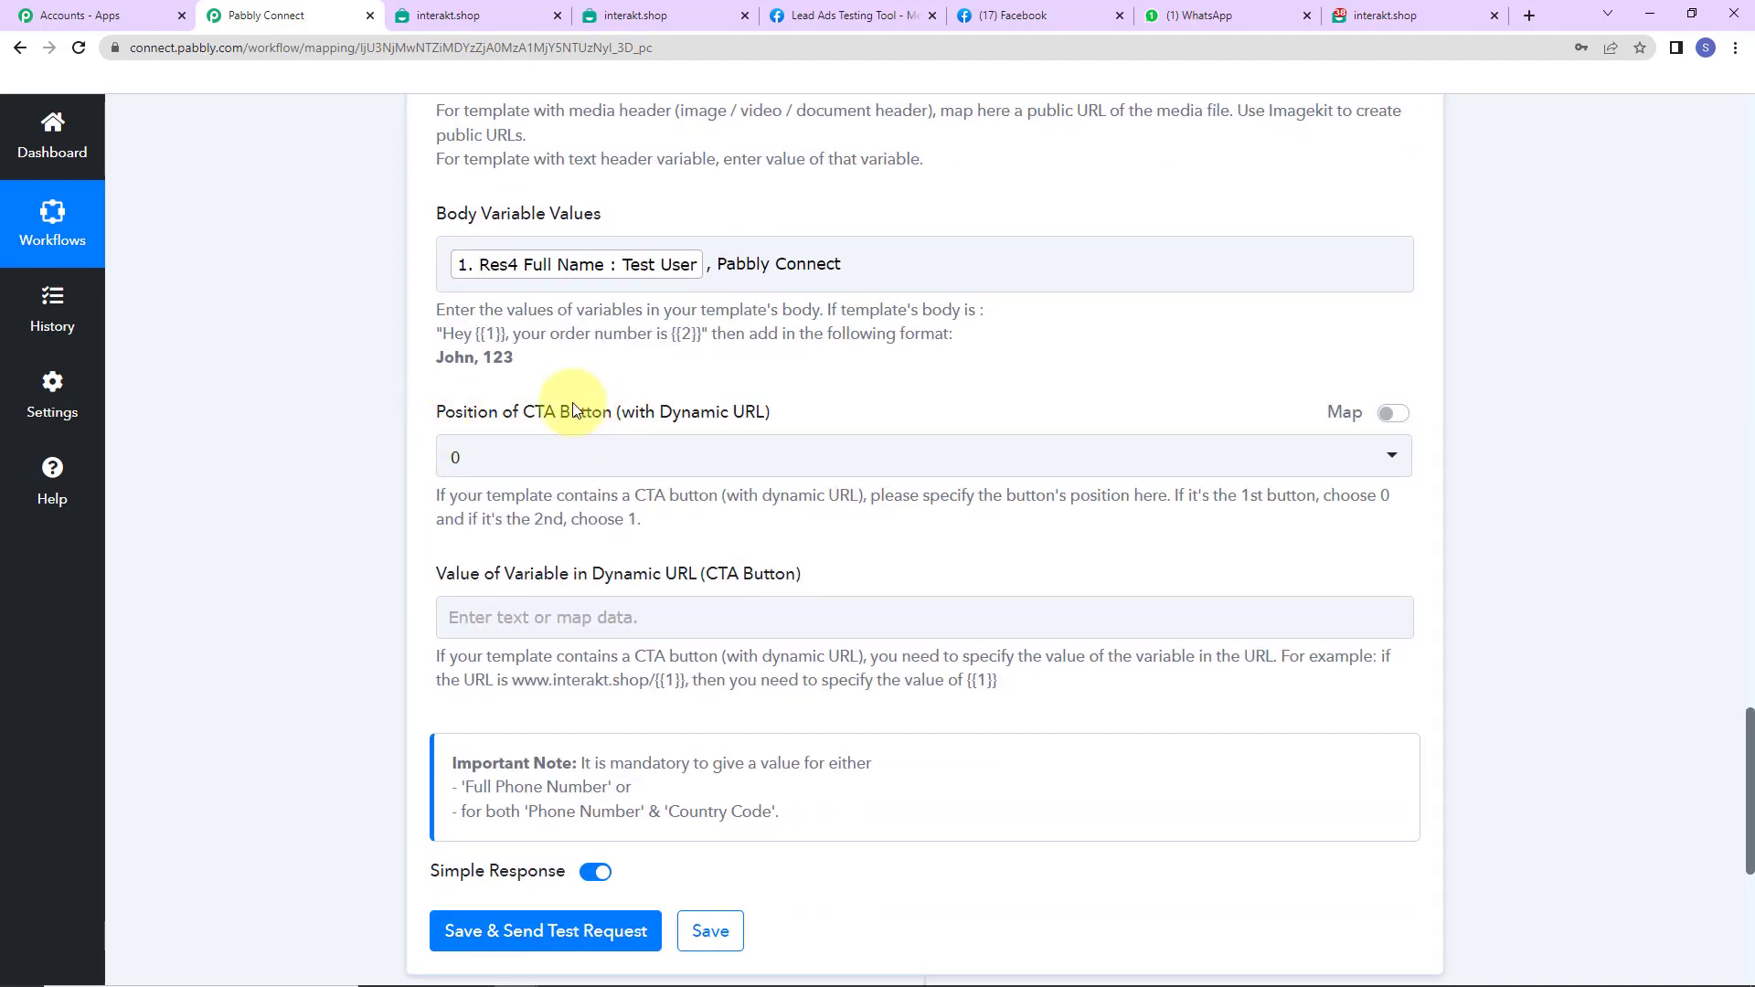
left_click(627, 604)
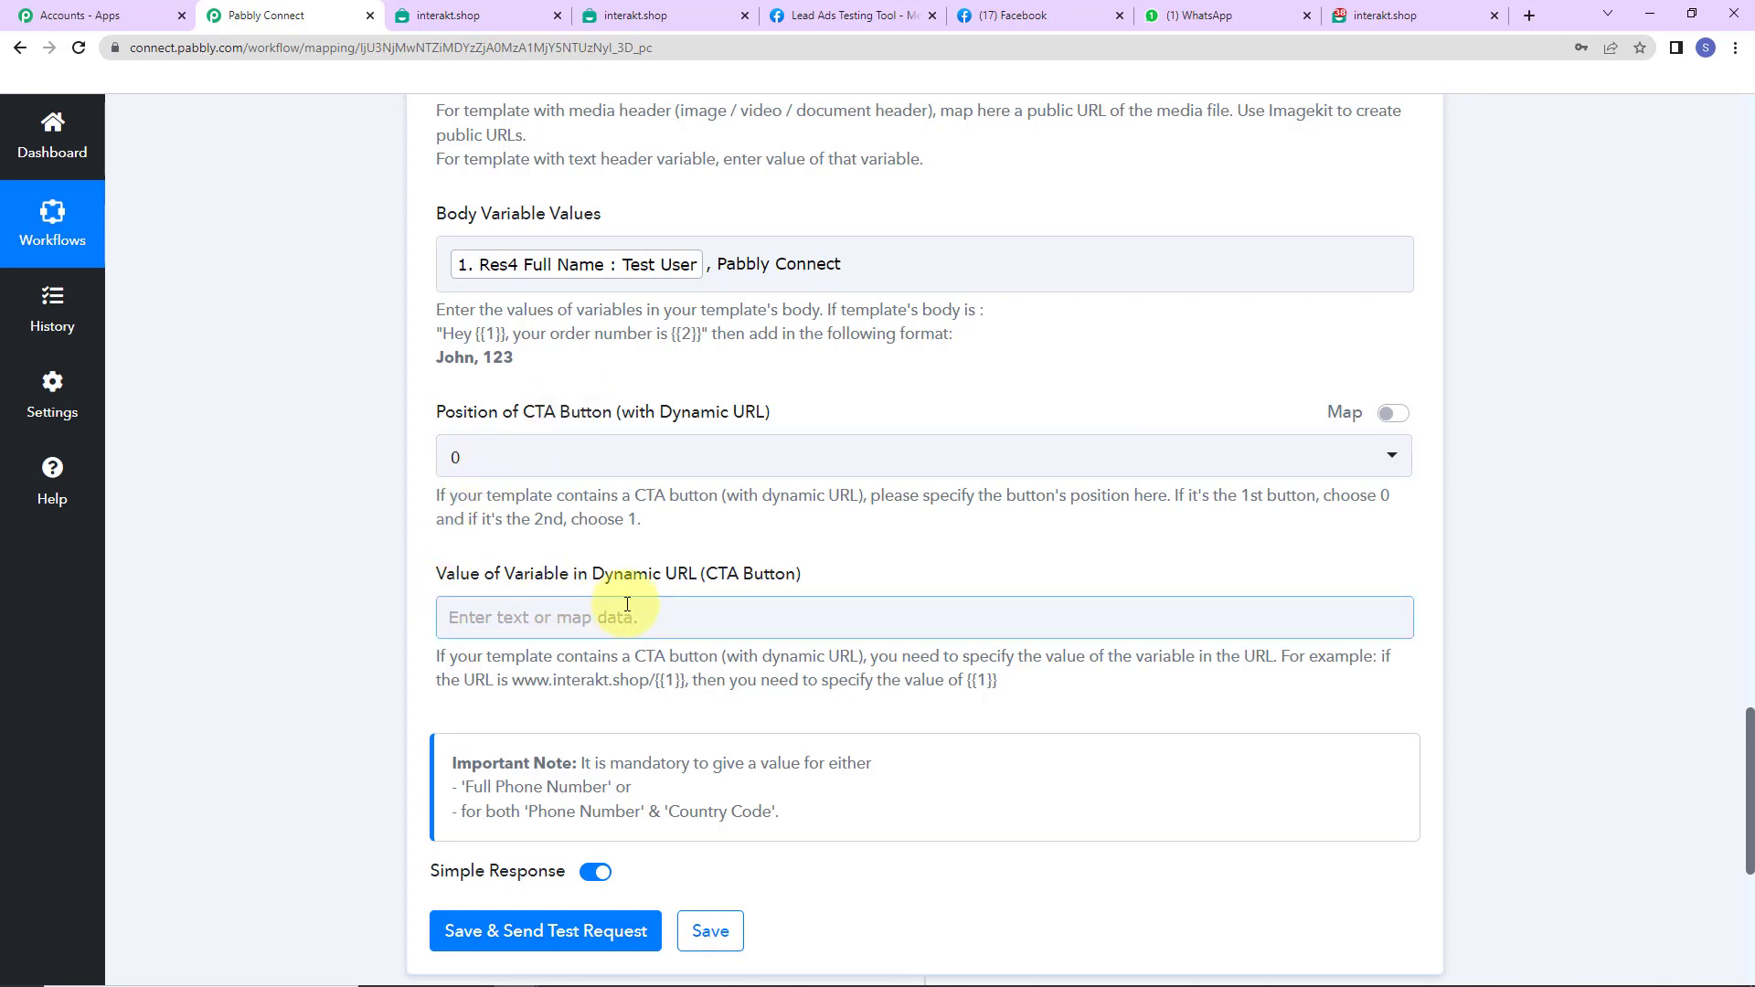
scroll(559, 590, "down", 2)
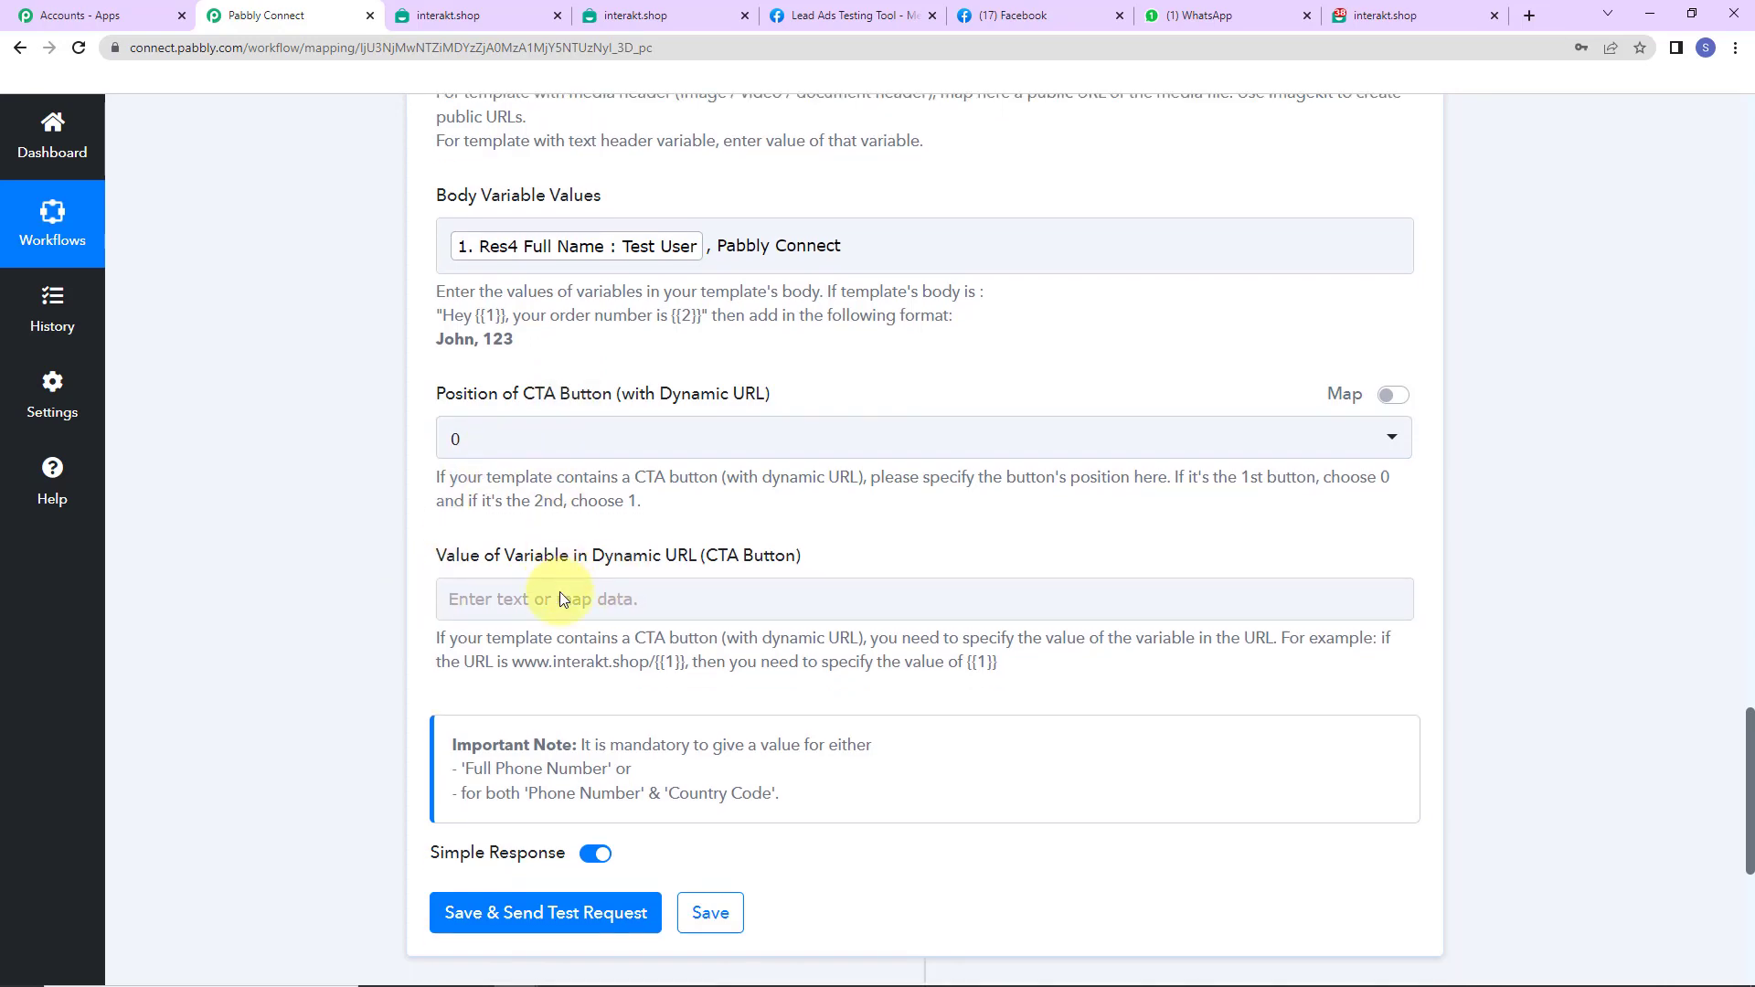
left_click(559, 717)
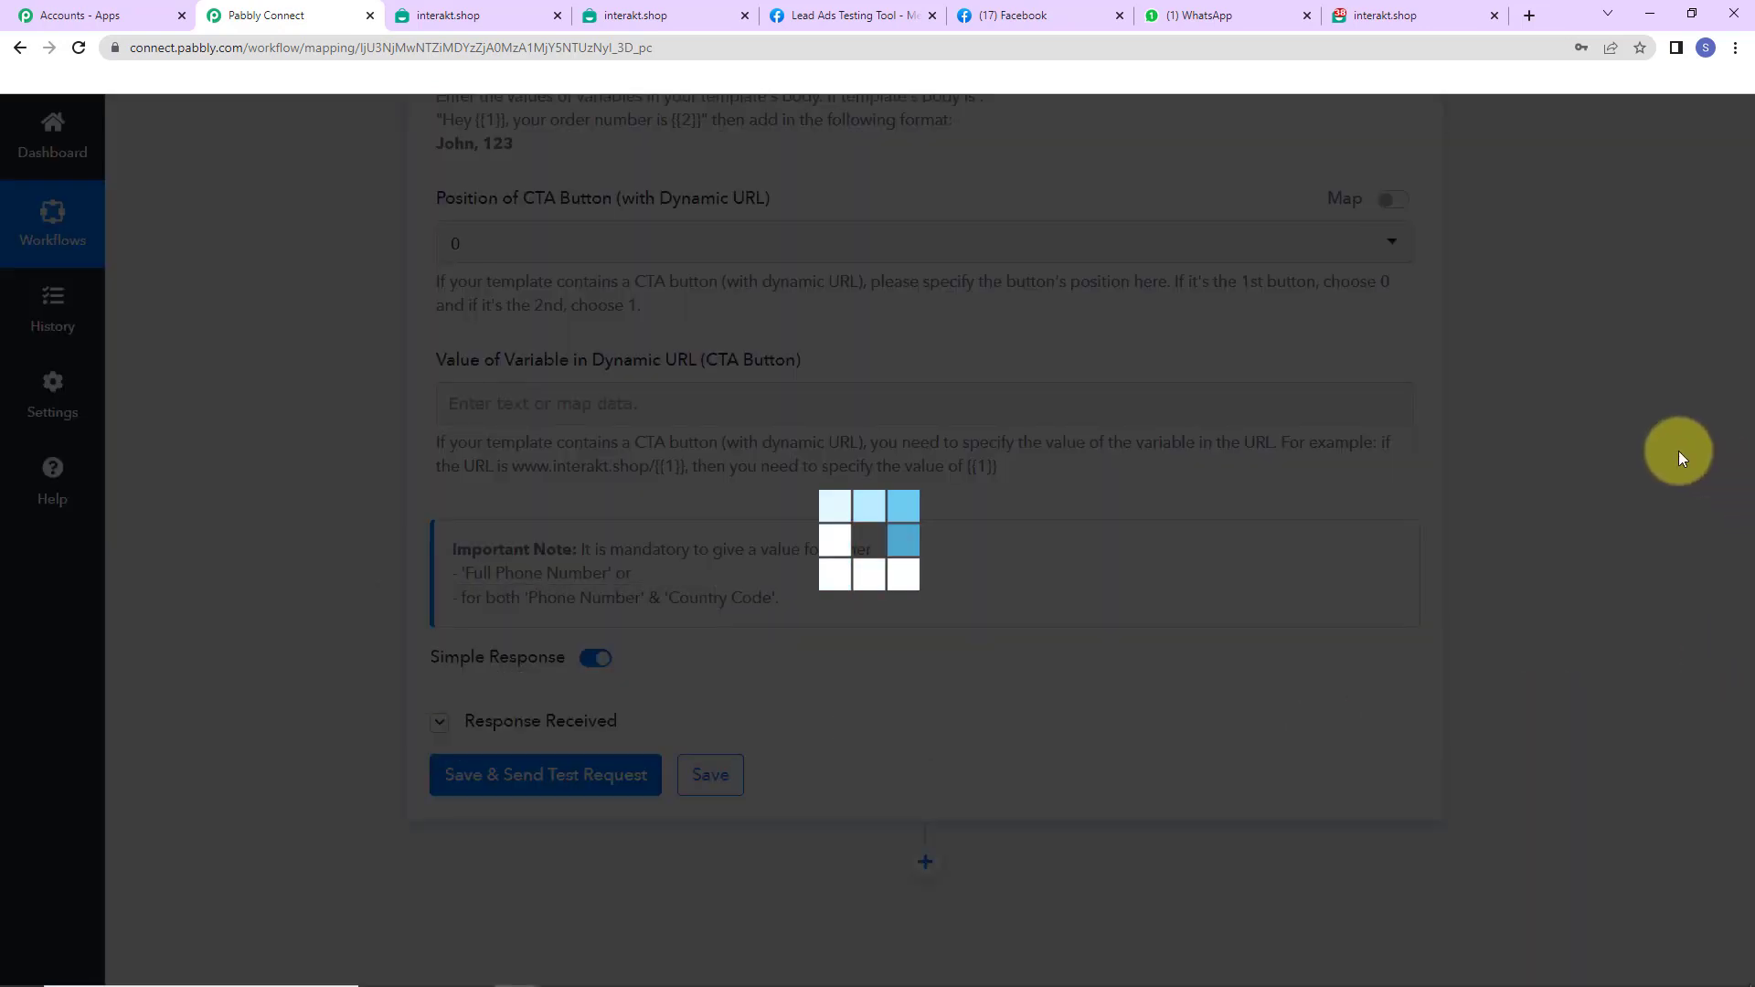
scroll(1678, 451, "down", 4)
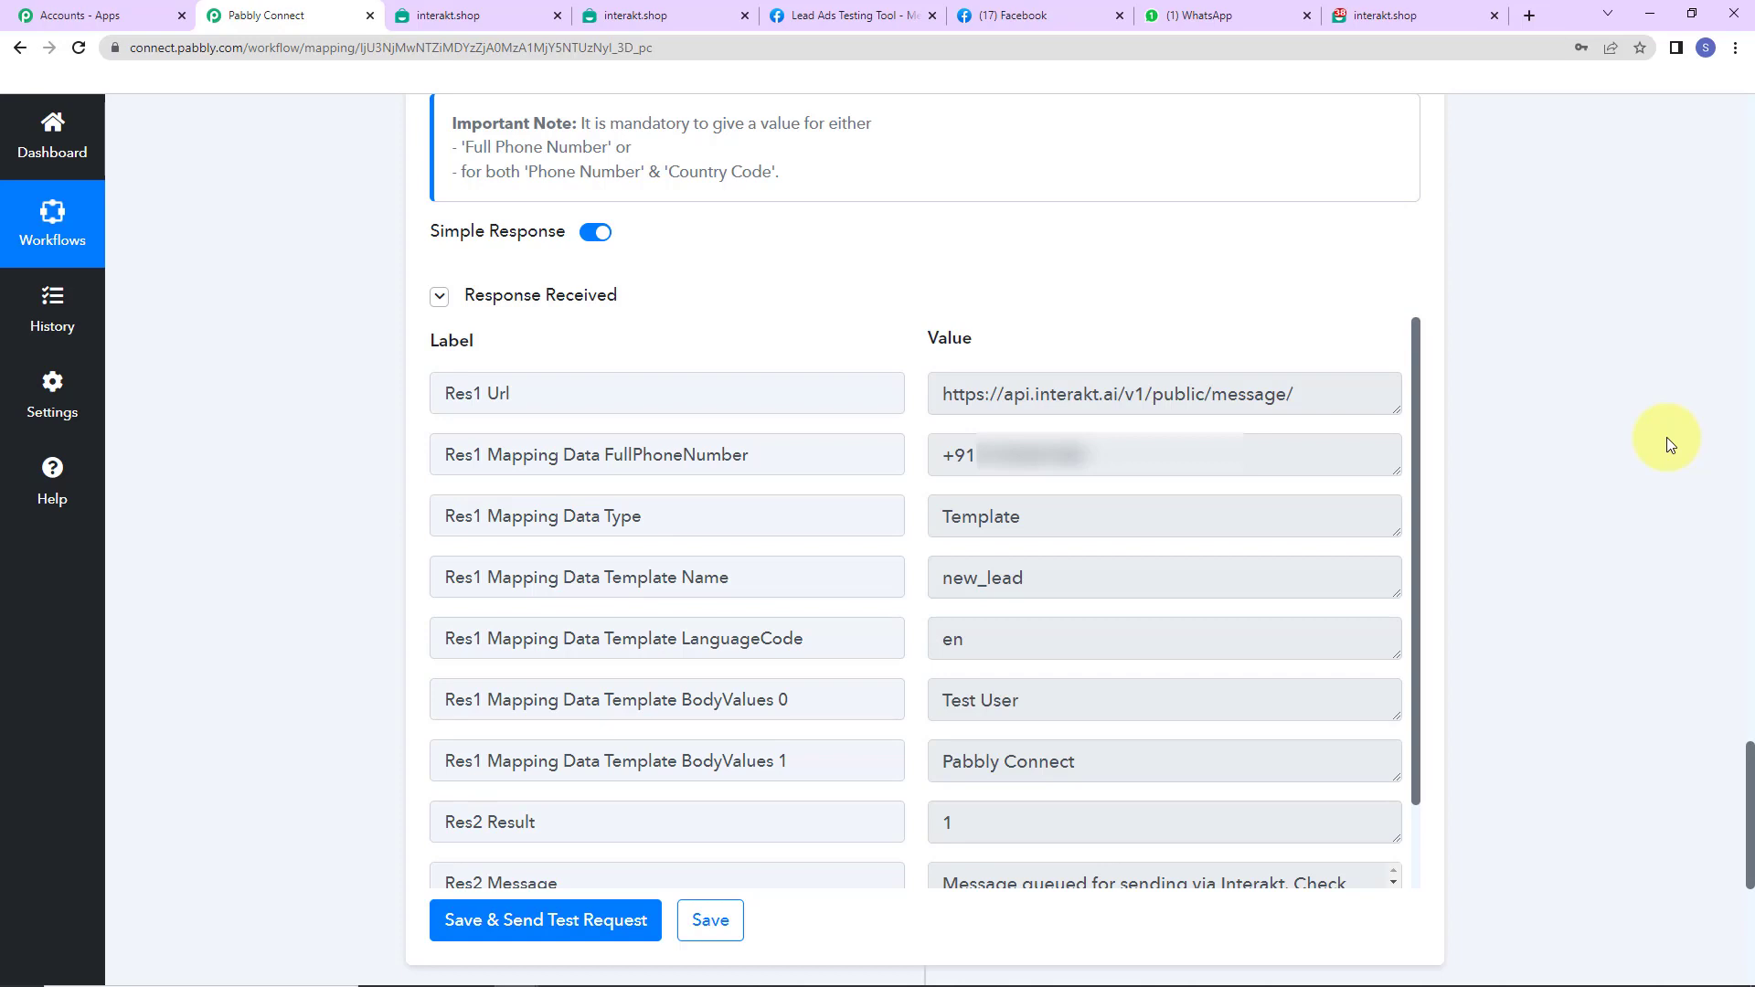
left_click(1241, 20)
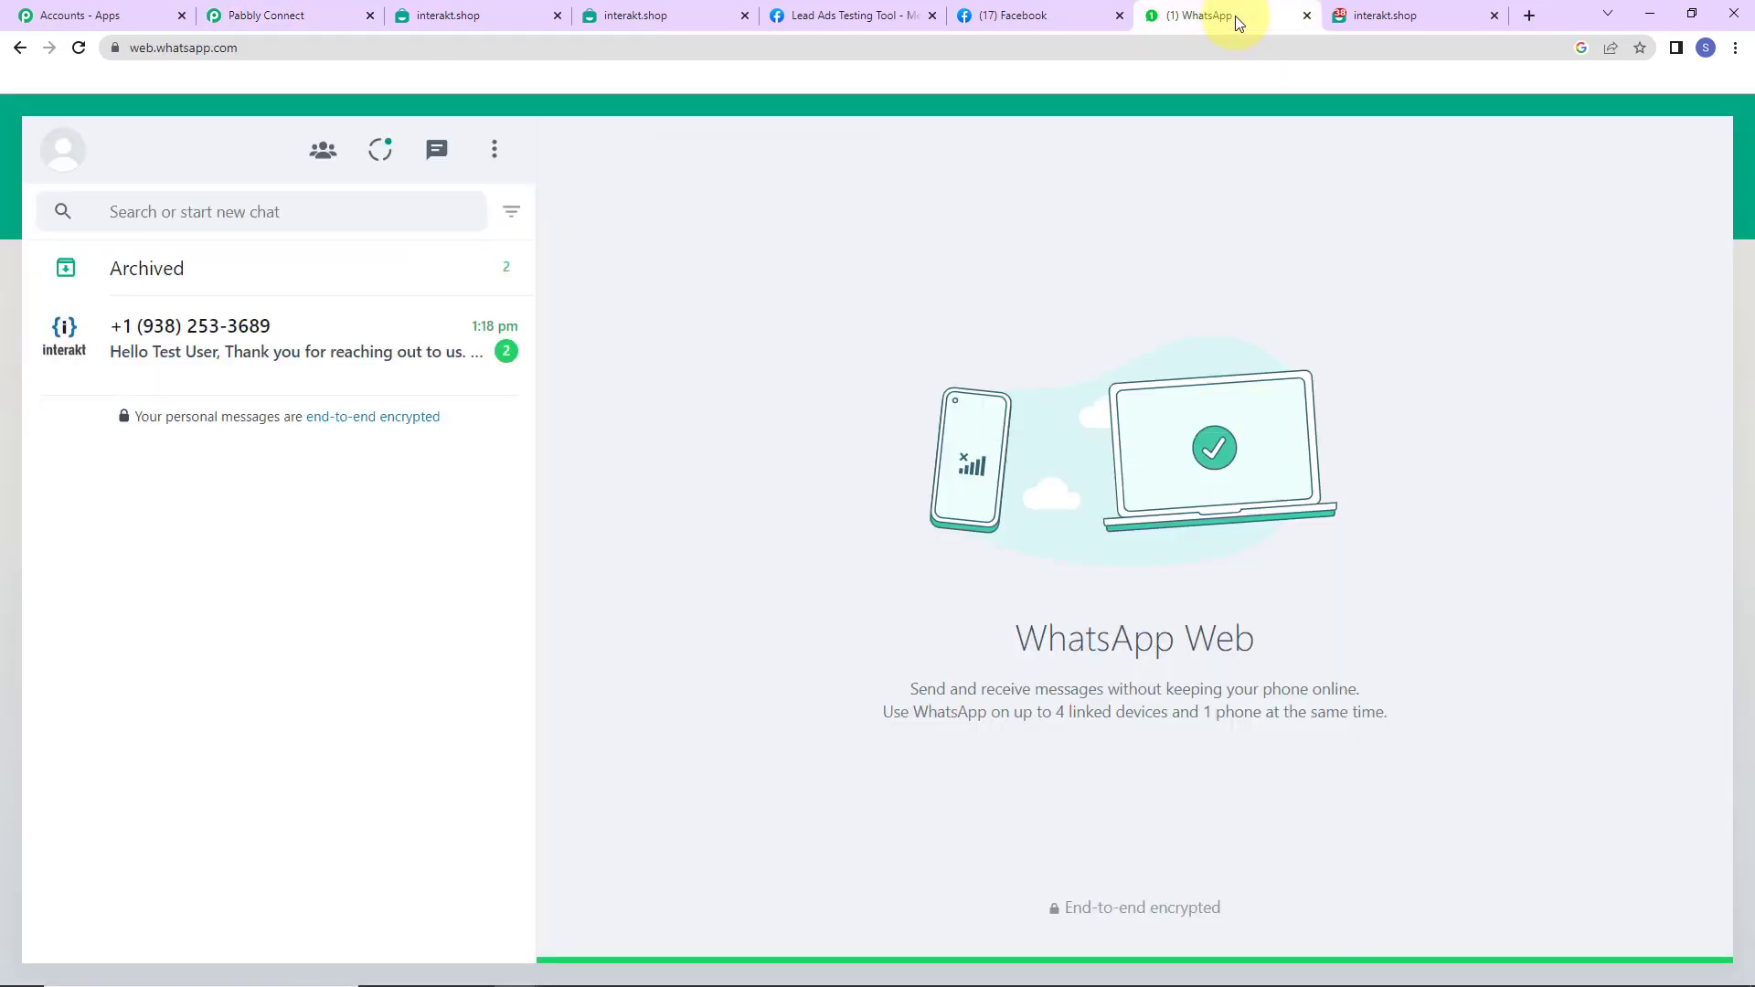
- Read the interakt chat's welcome message to Test User
left_click(249, 340)
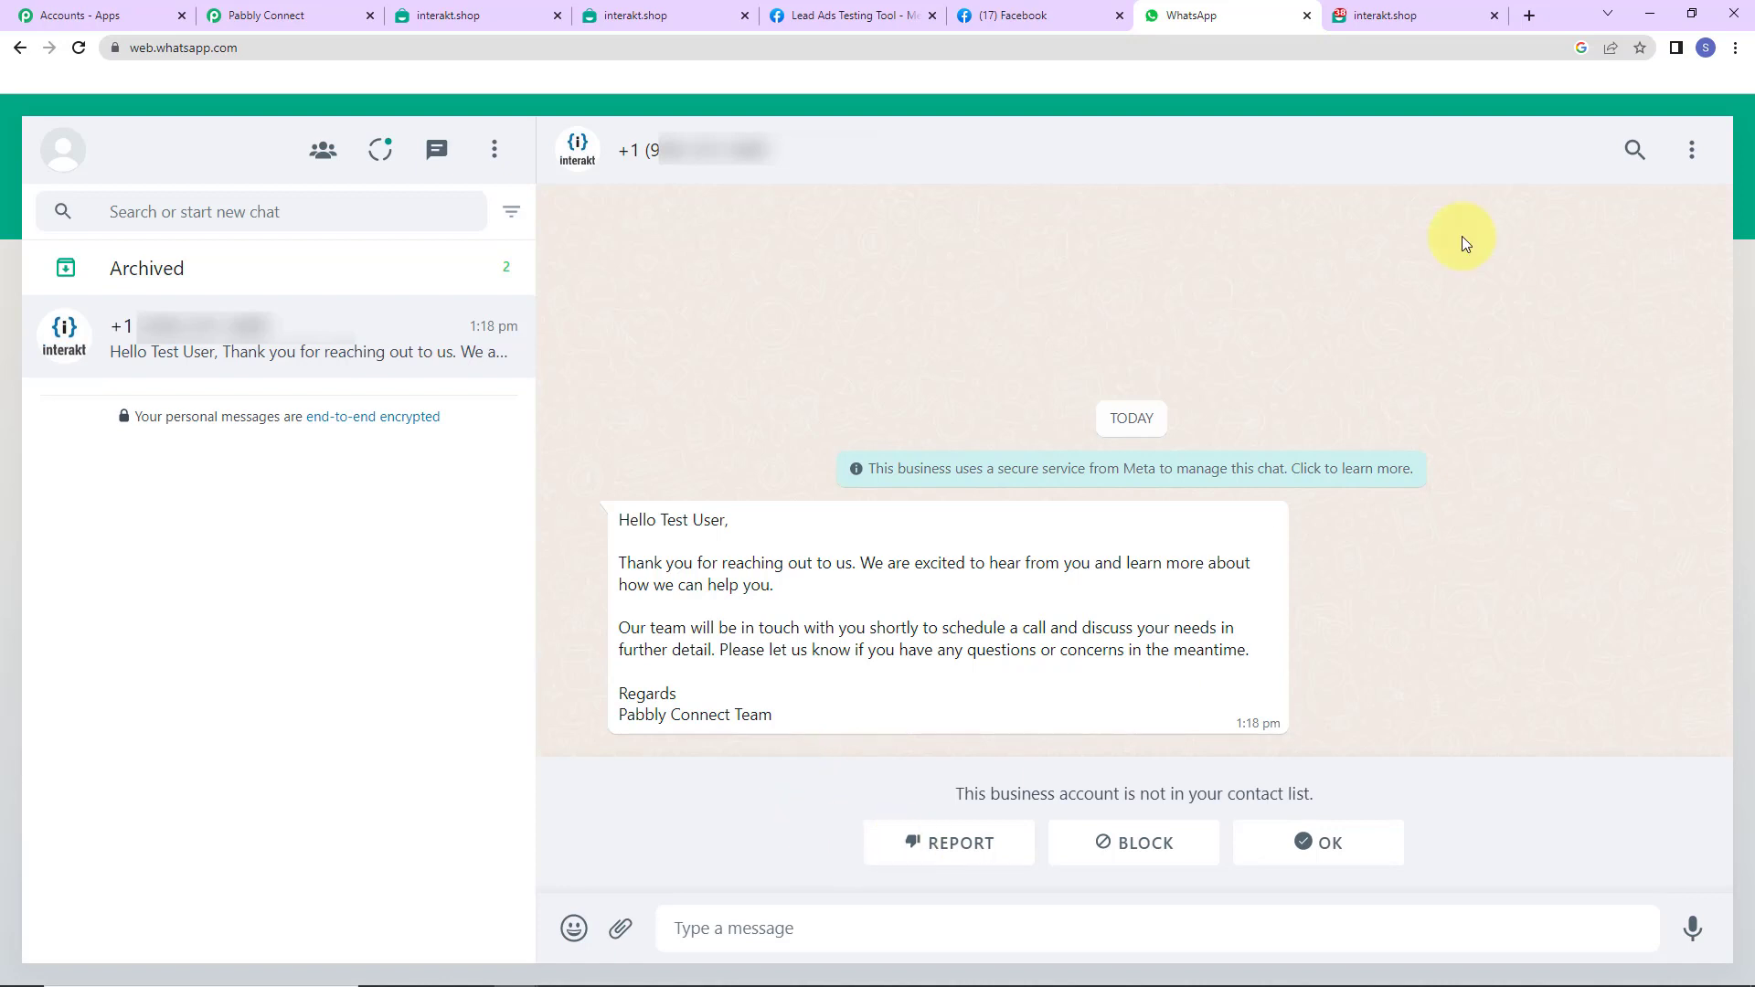
left_click(830, 12)
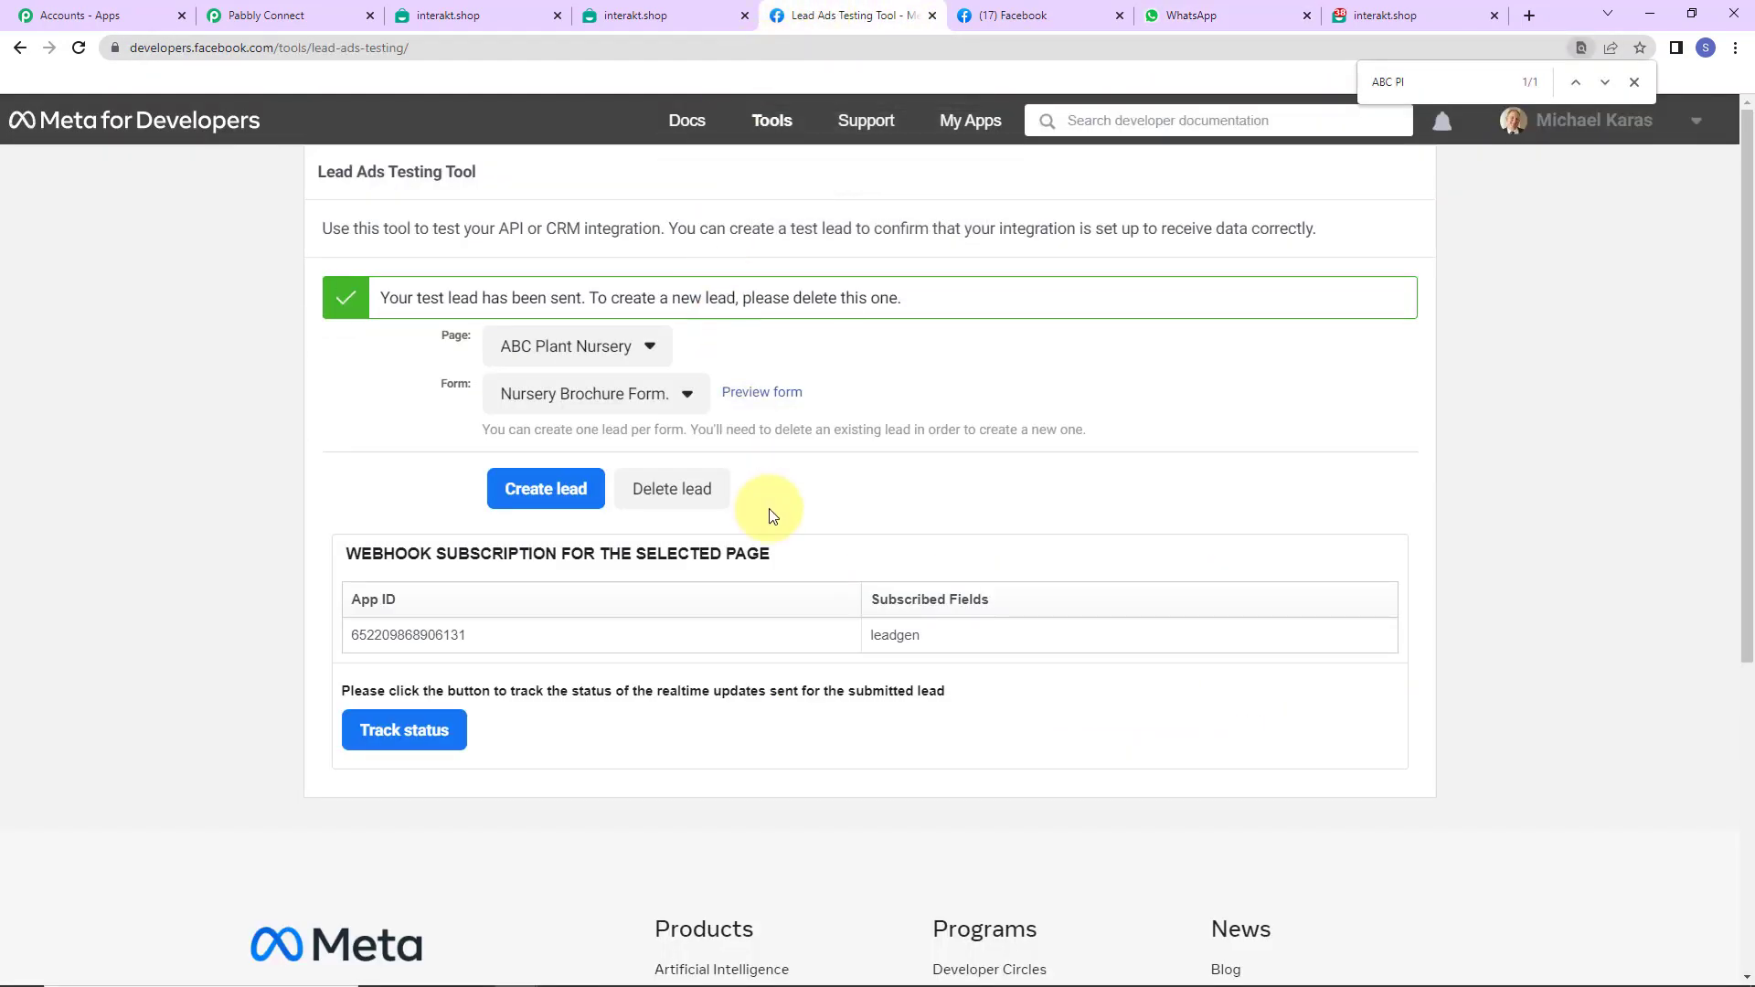
- Fill the ABC Plant Nursery form preview's Email, Full name and Phone number with test values
left_click(762, 393)
left_click(886, 713)
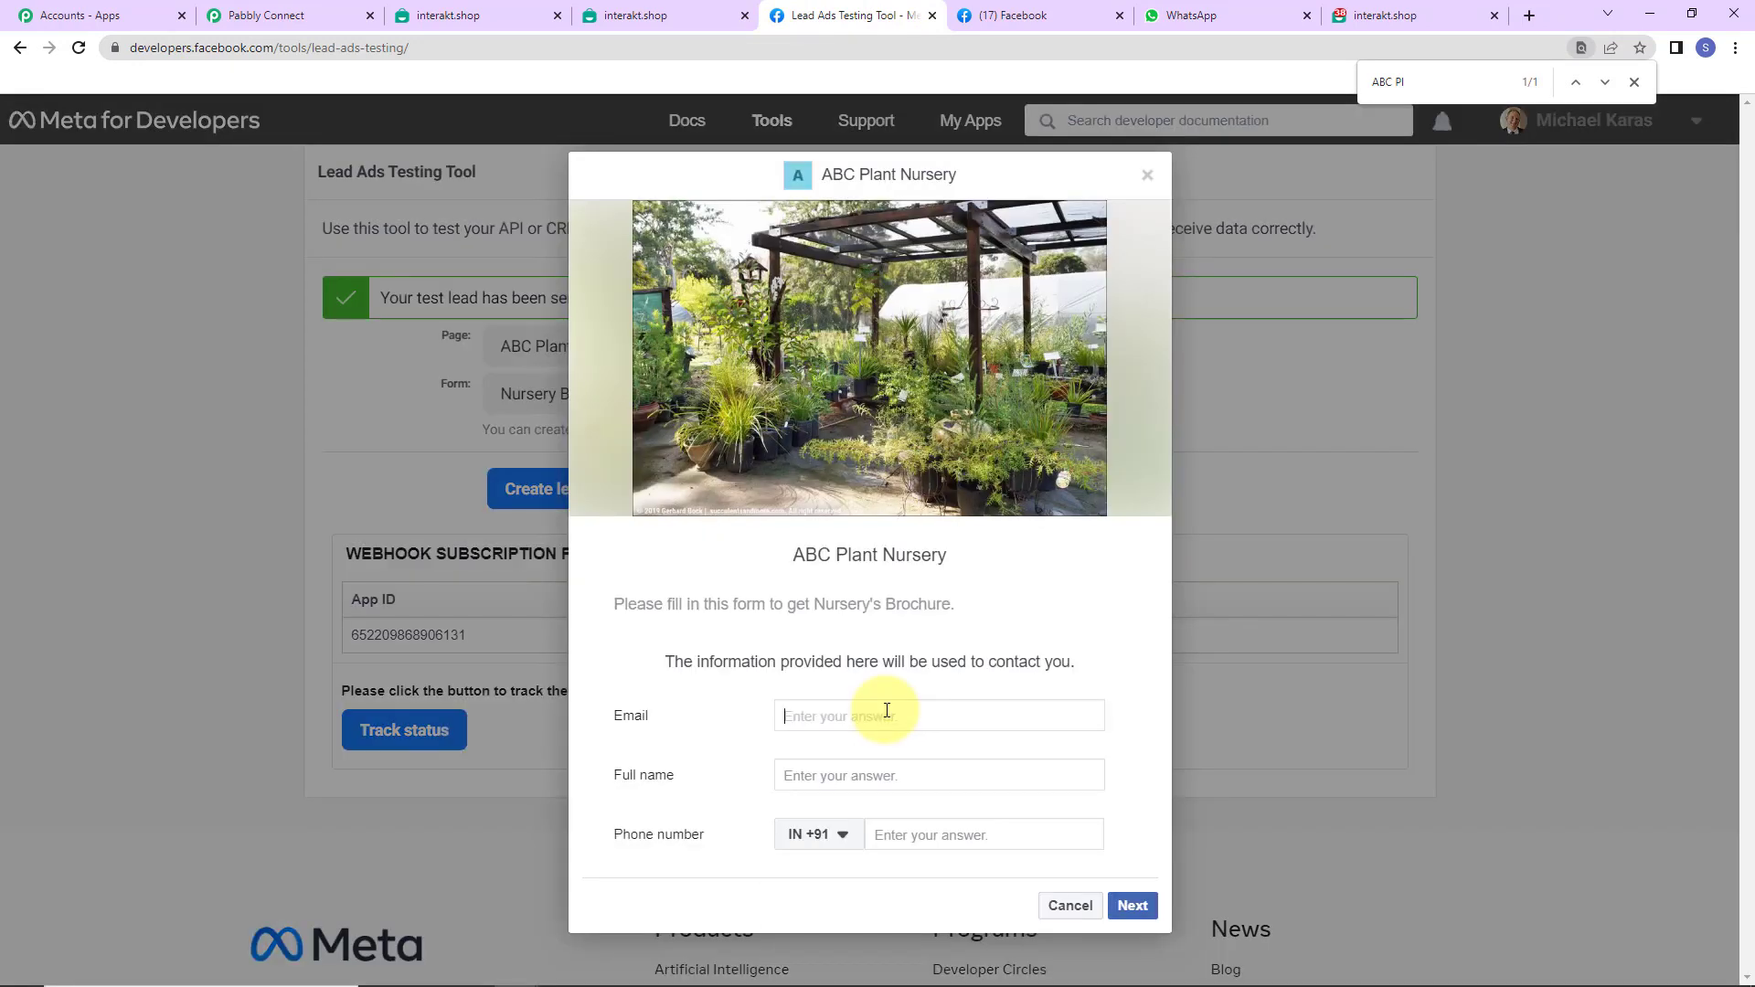
type("dum")
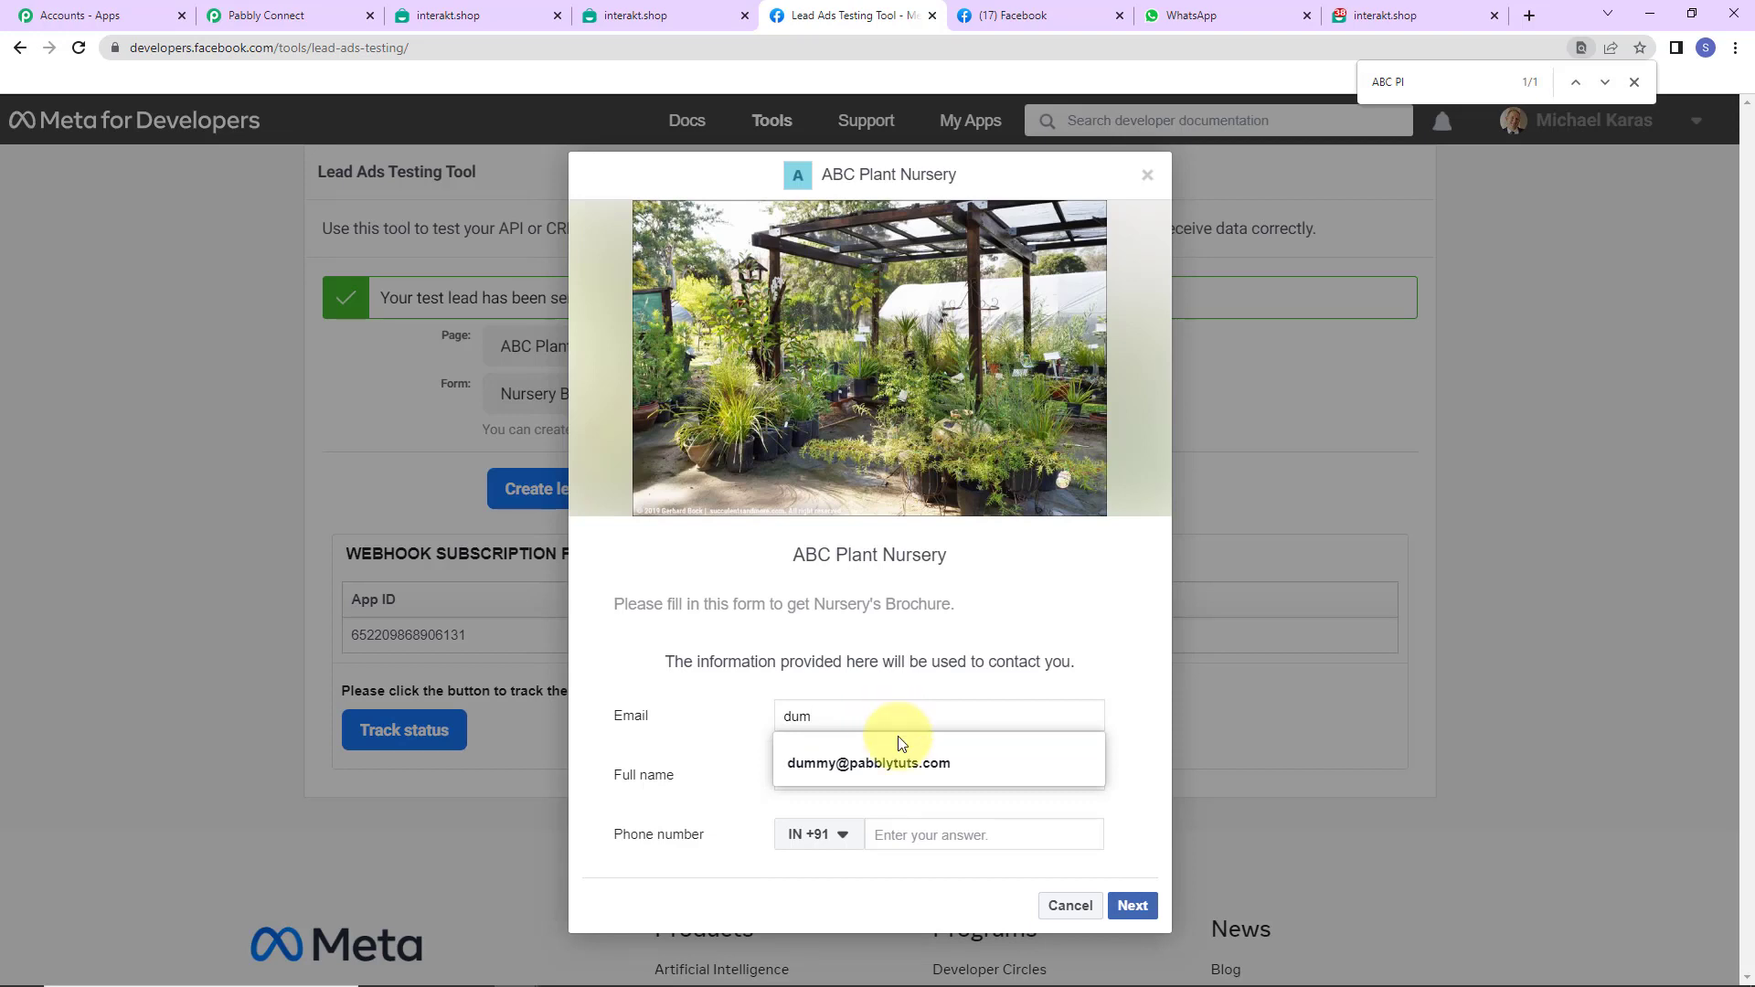
left_click(894, 742)
left_click(877, 777)
type("D")
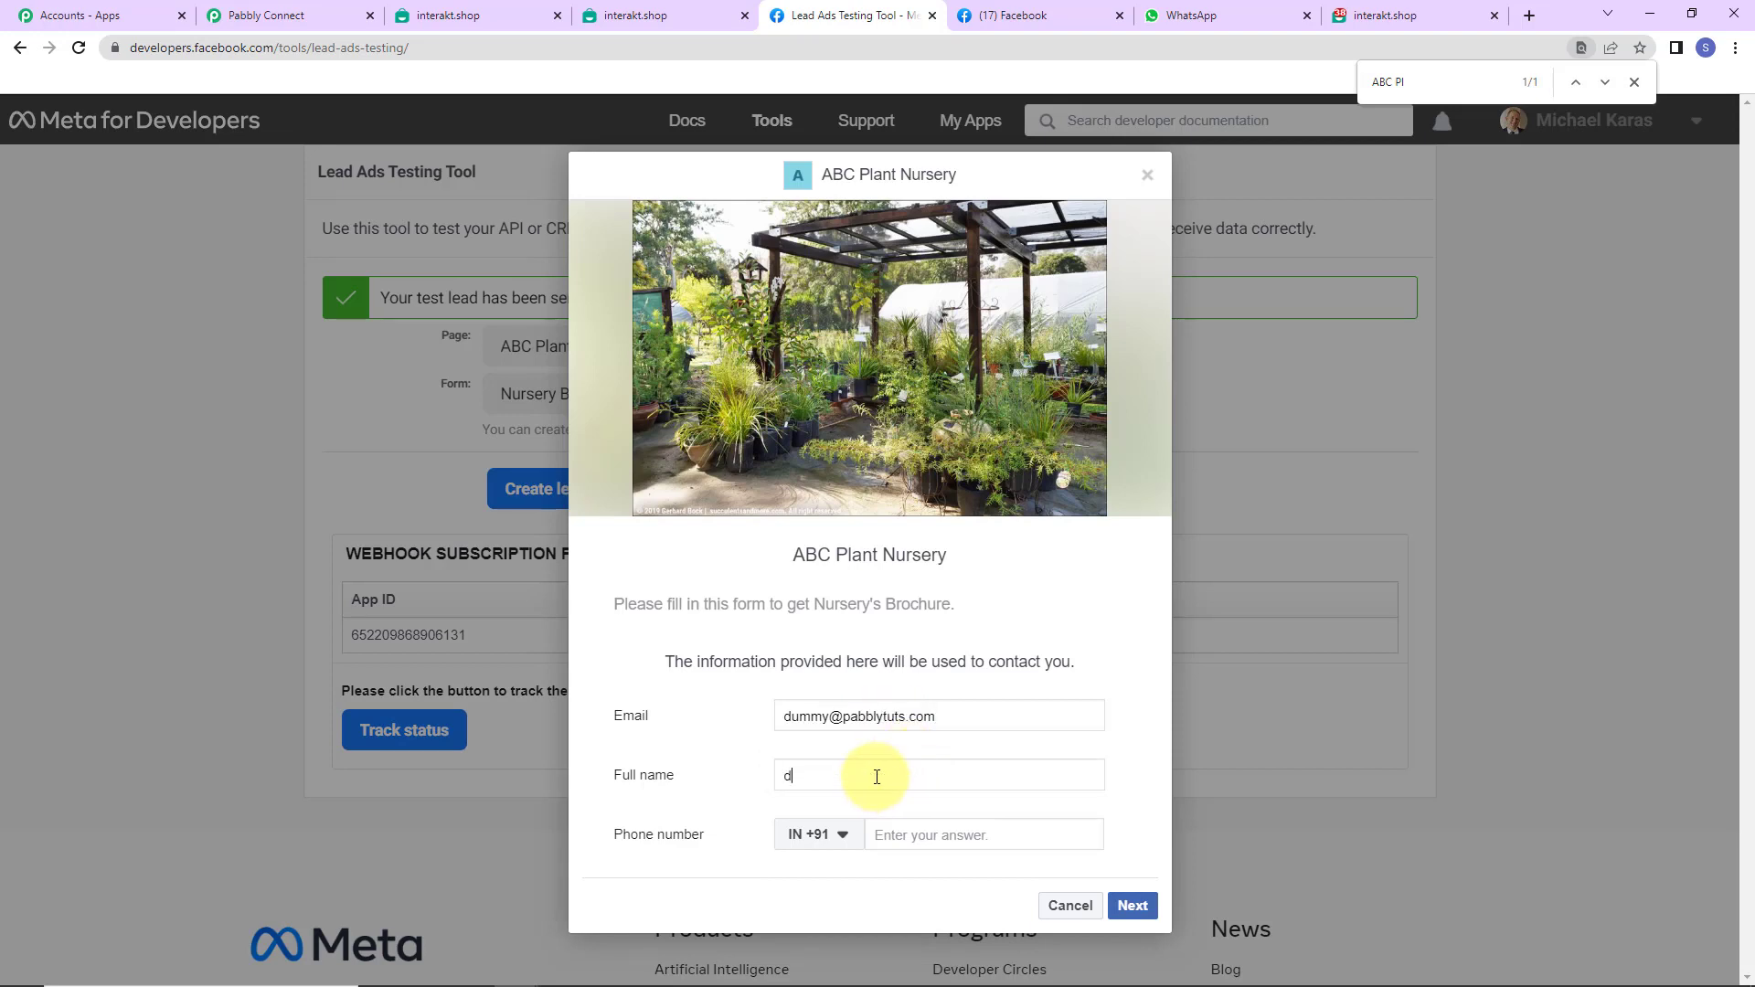
left_click(856, 854)
left_click(933, 837)
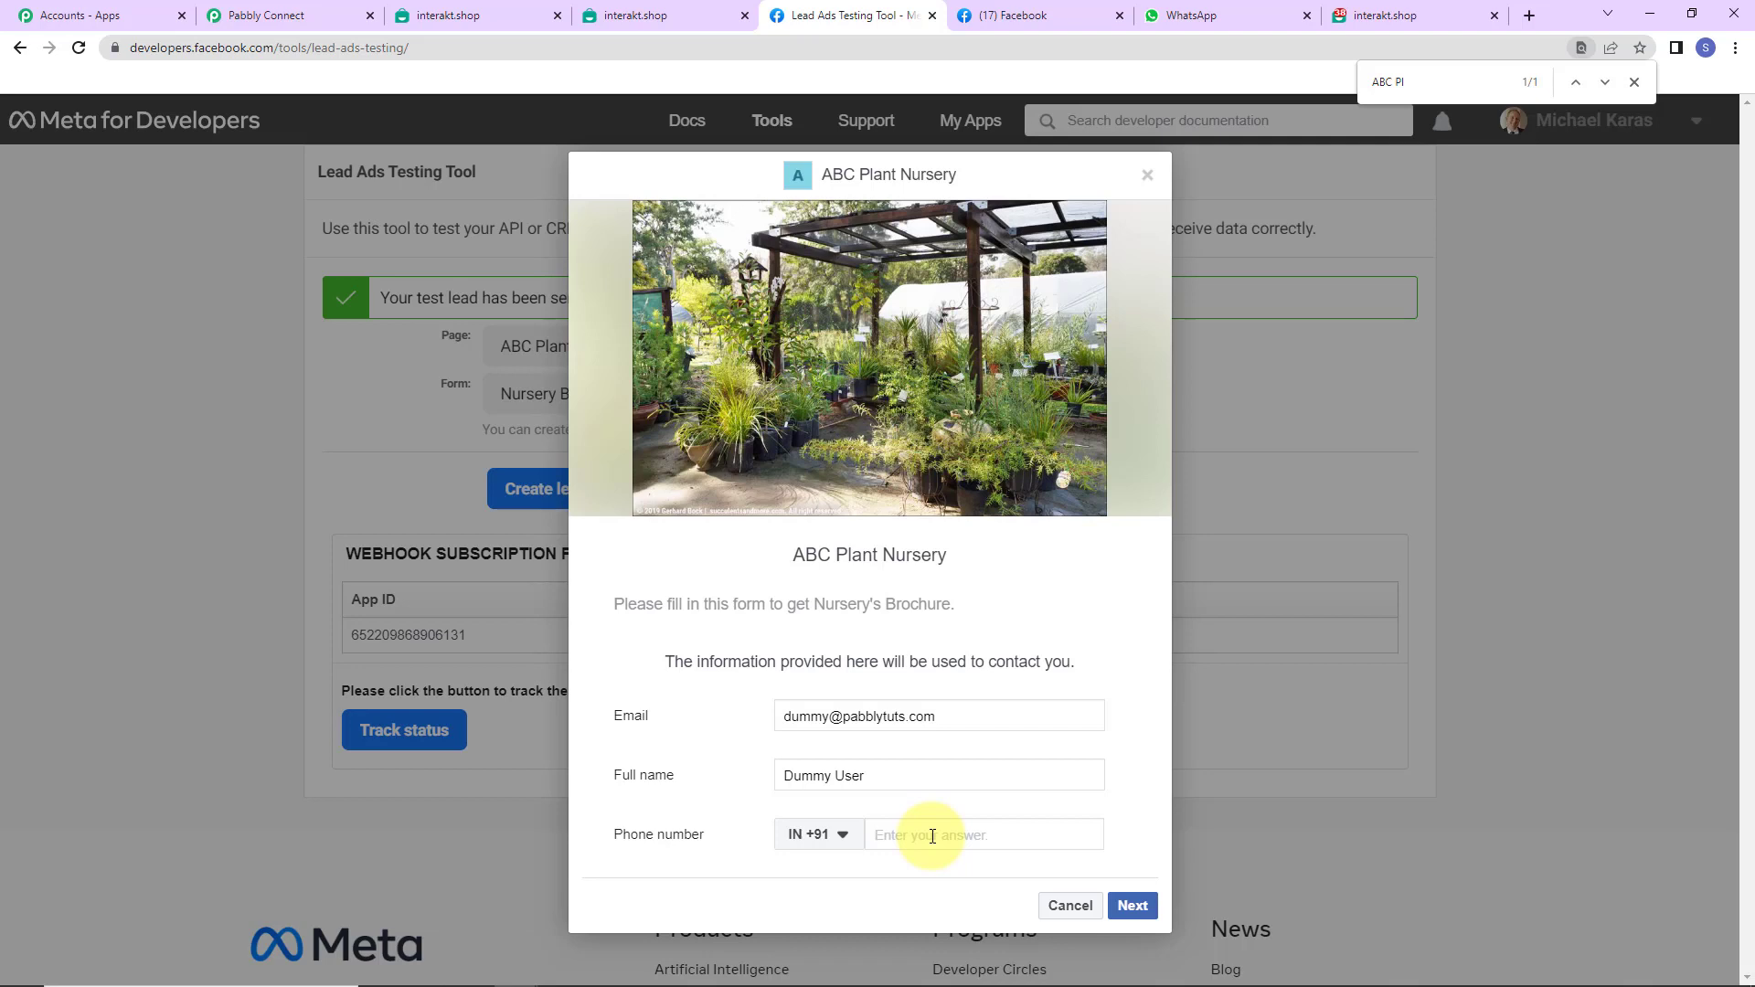
- Submit the test lead, close the form and check WhatsApp Web
left_click(1131, 905)
left_click(1124, 698)
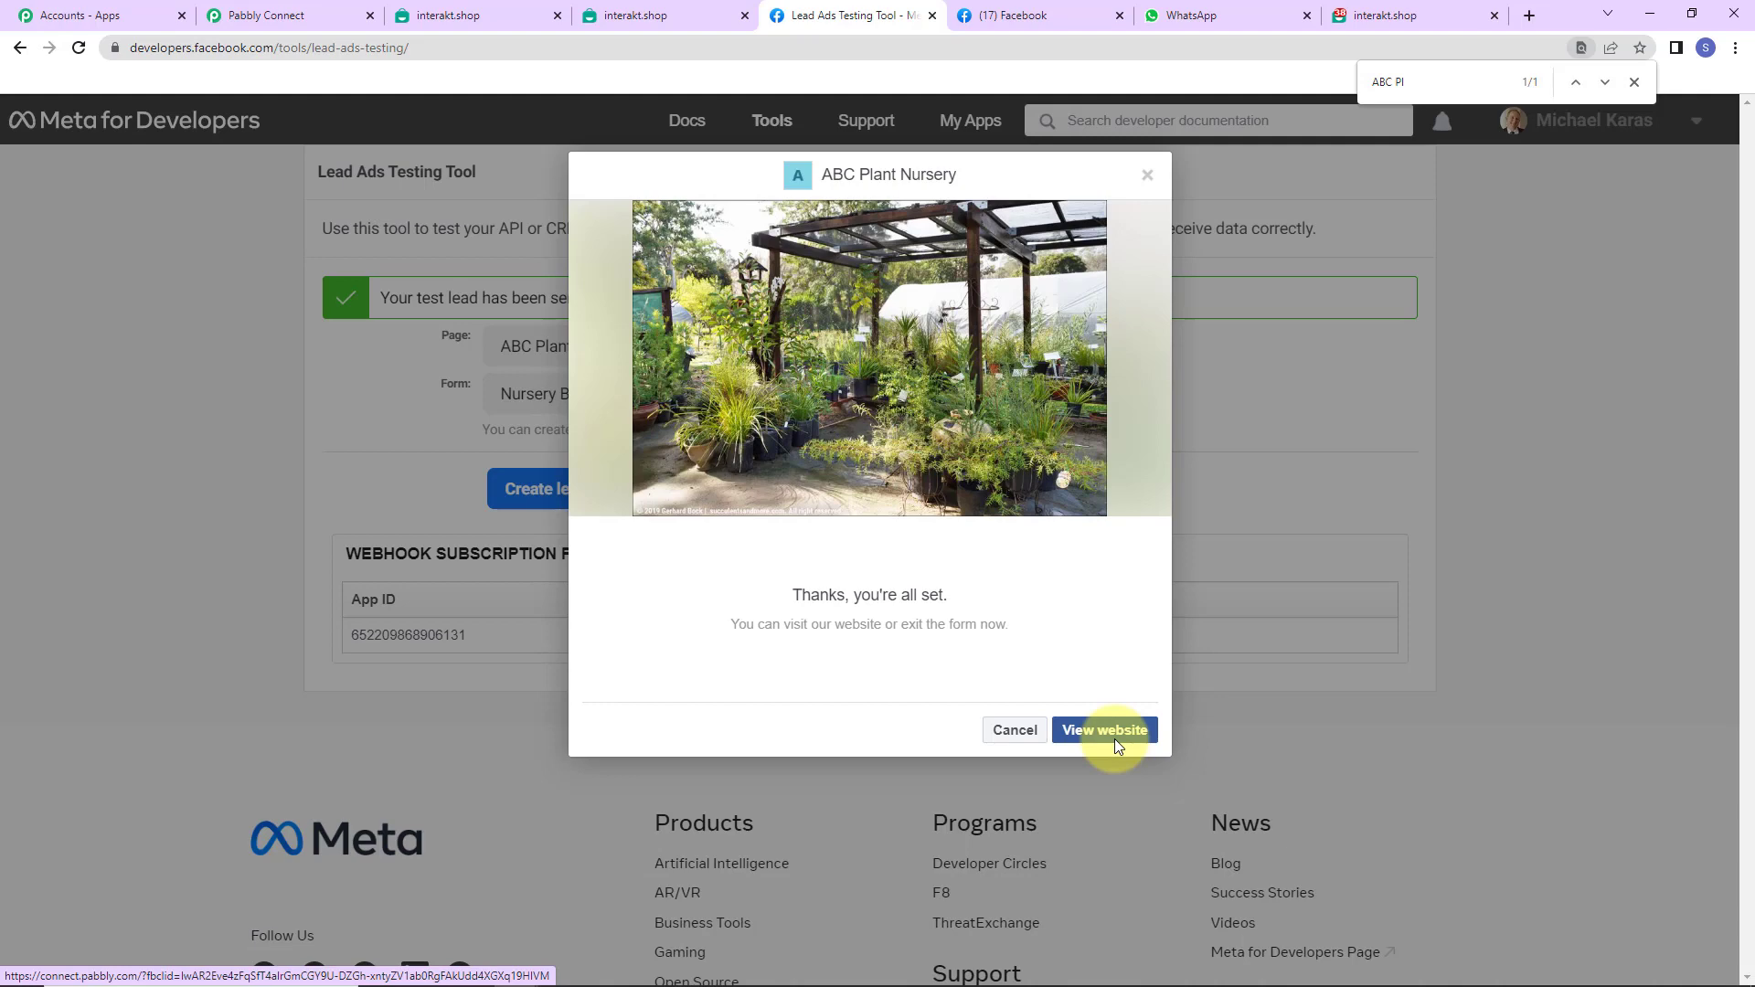
left_click(1115, 738)
left_click(1225, 24)
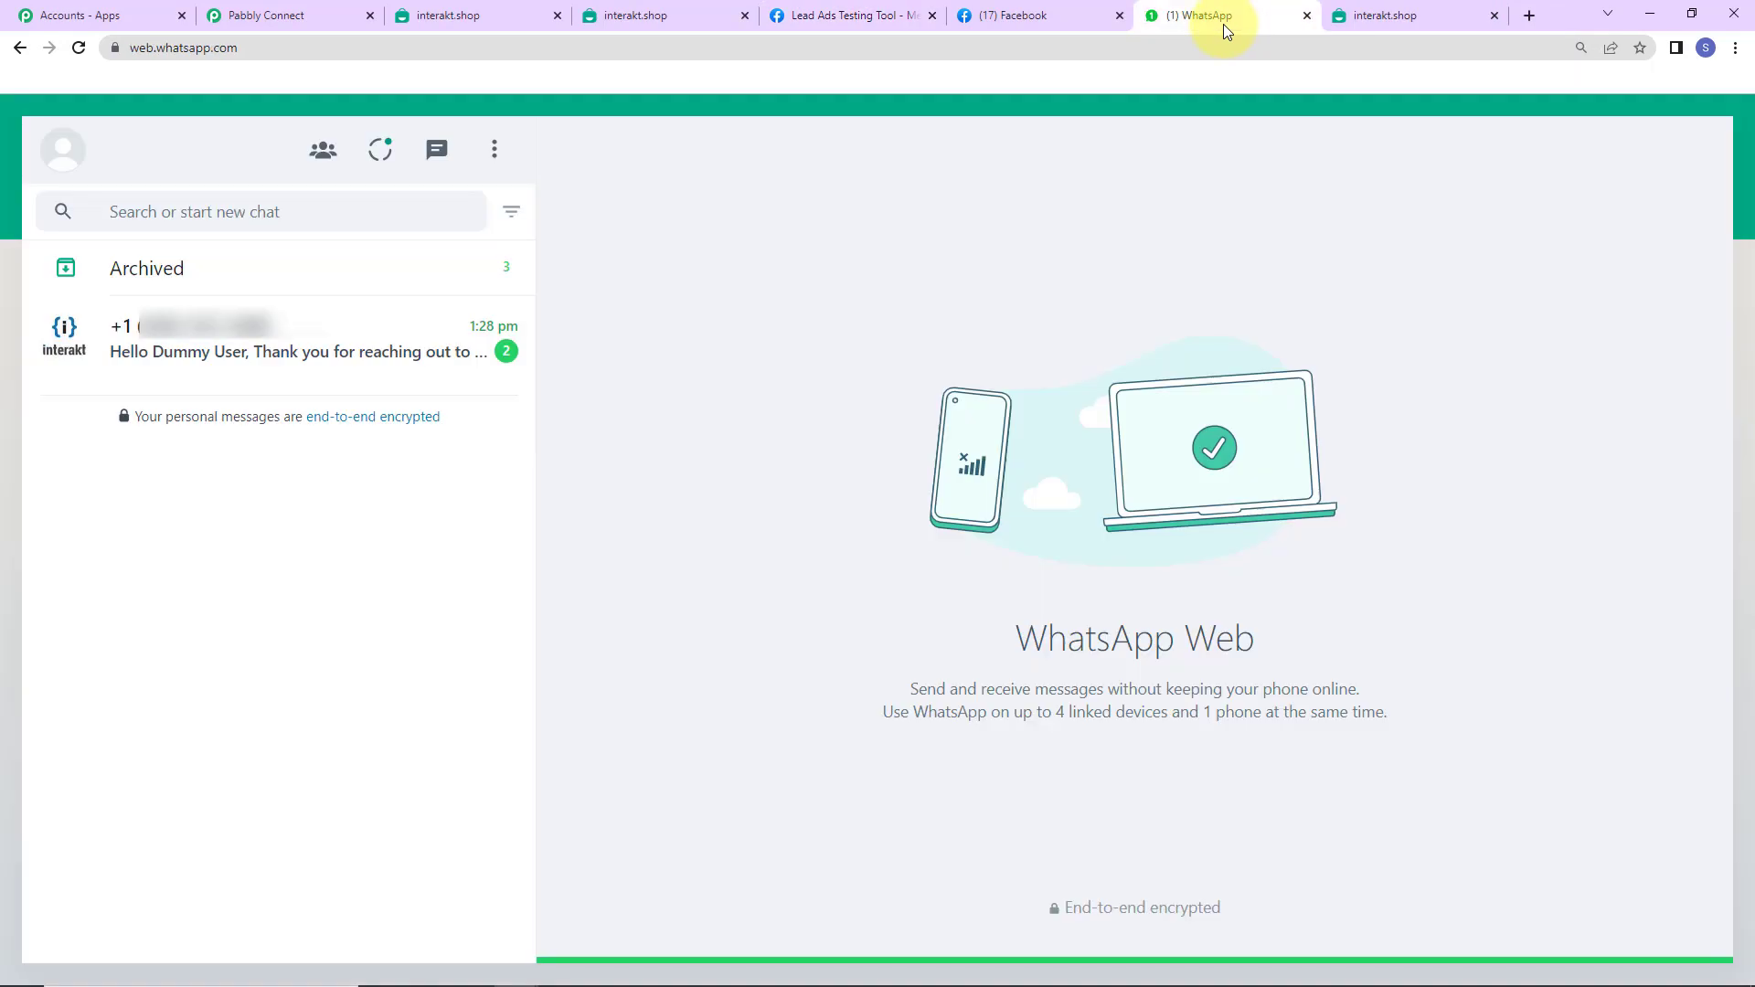
- Check the interakt chat's two new welcome messages to Dummy User
left_click(372, 353)
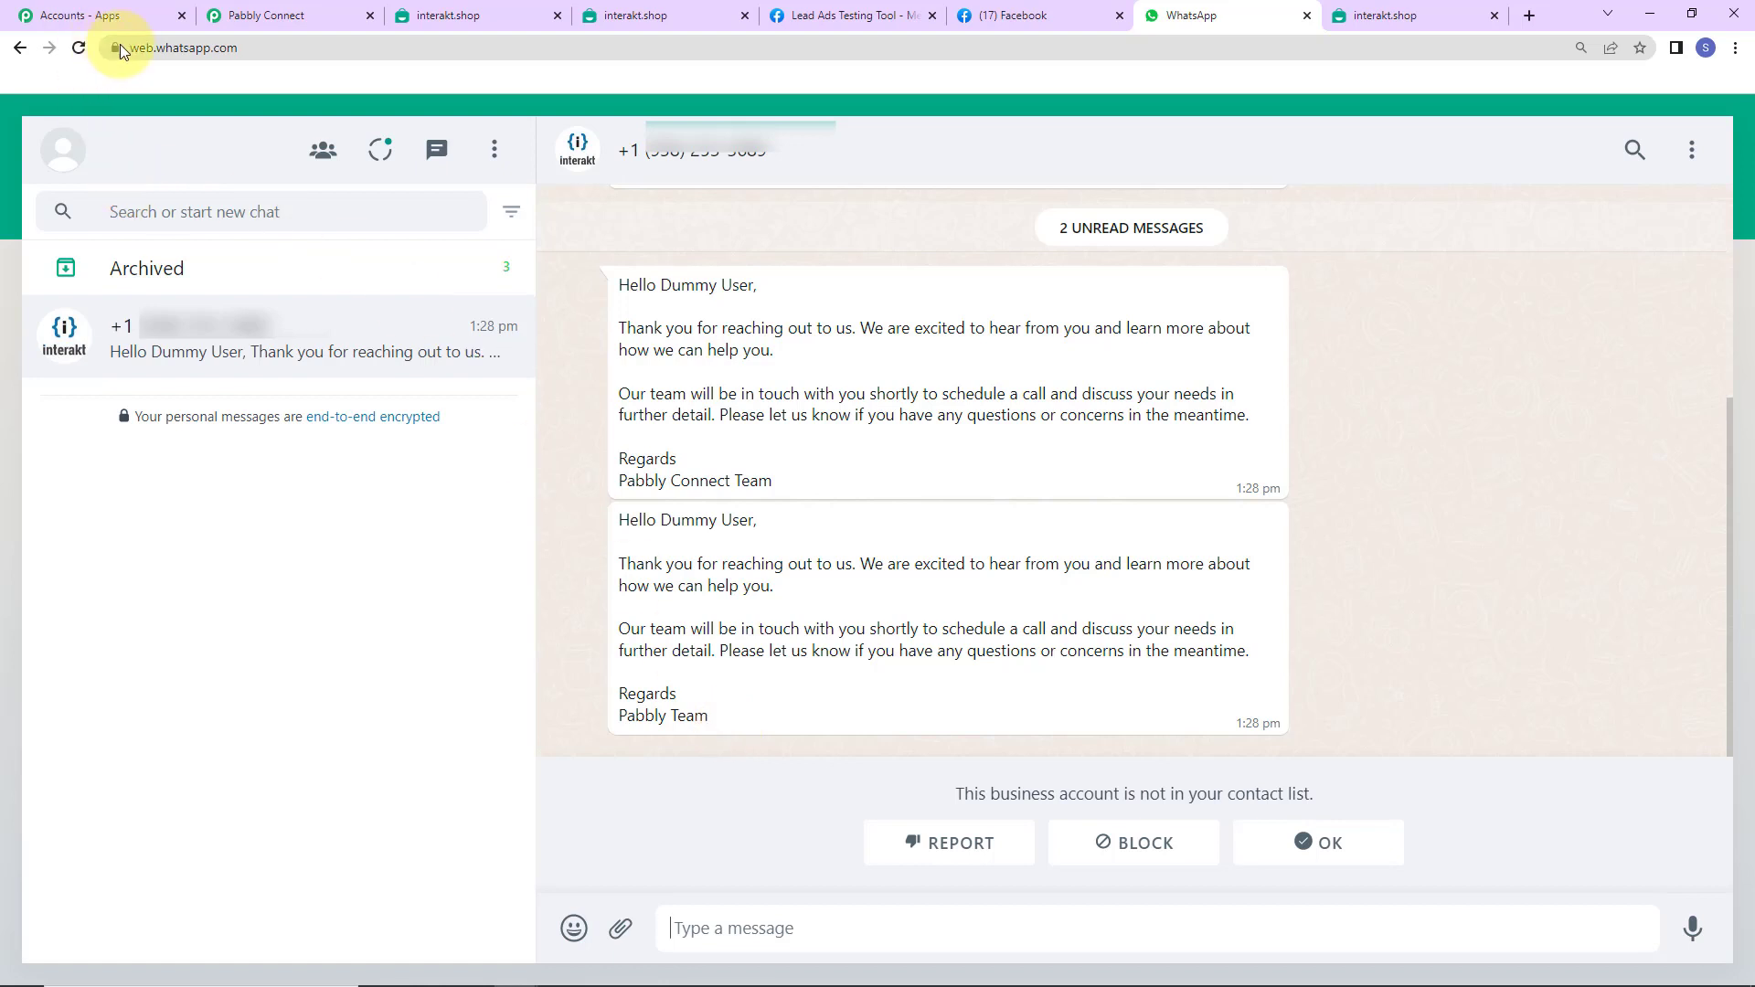
left_click(256, 15)
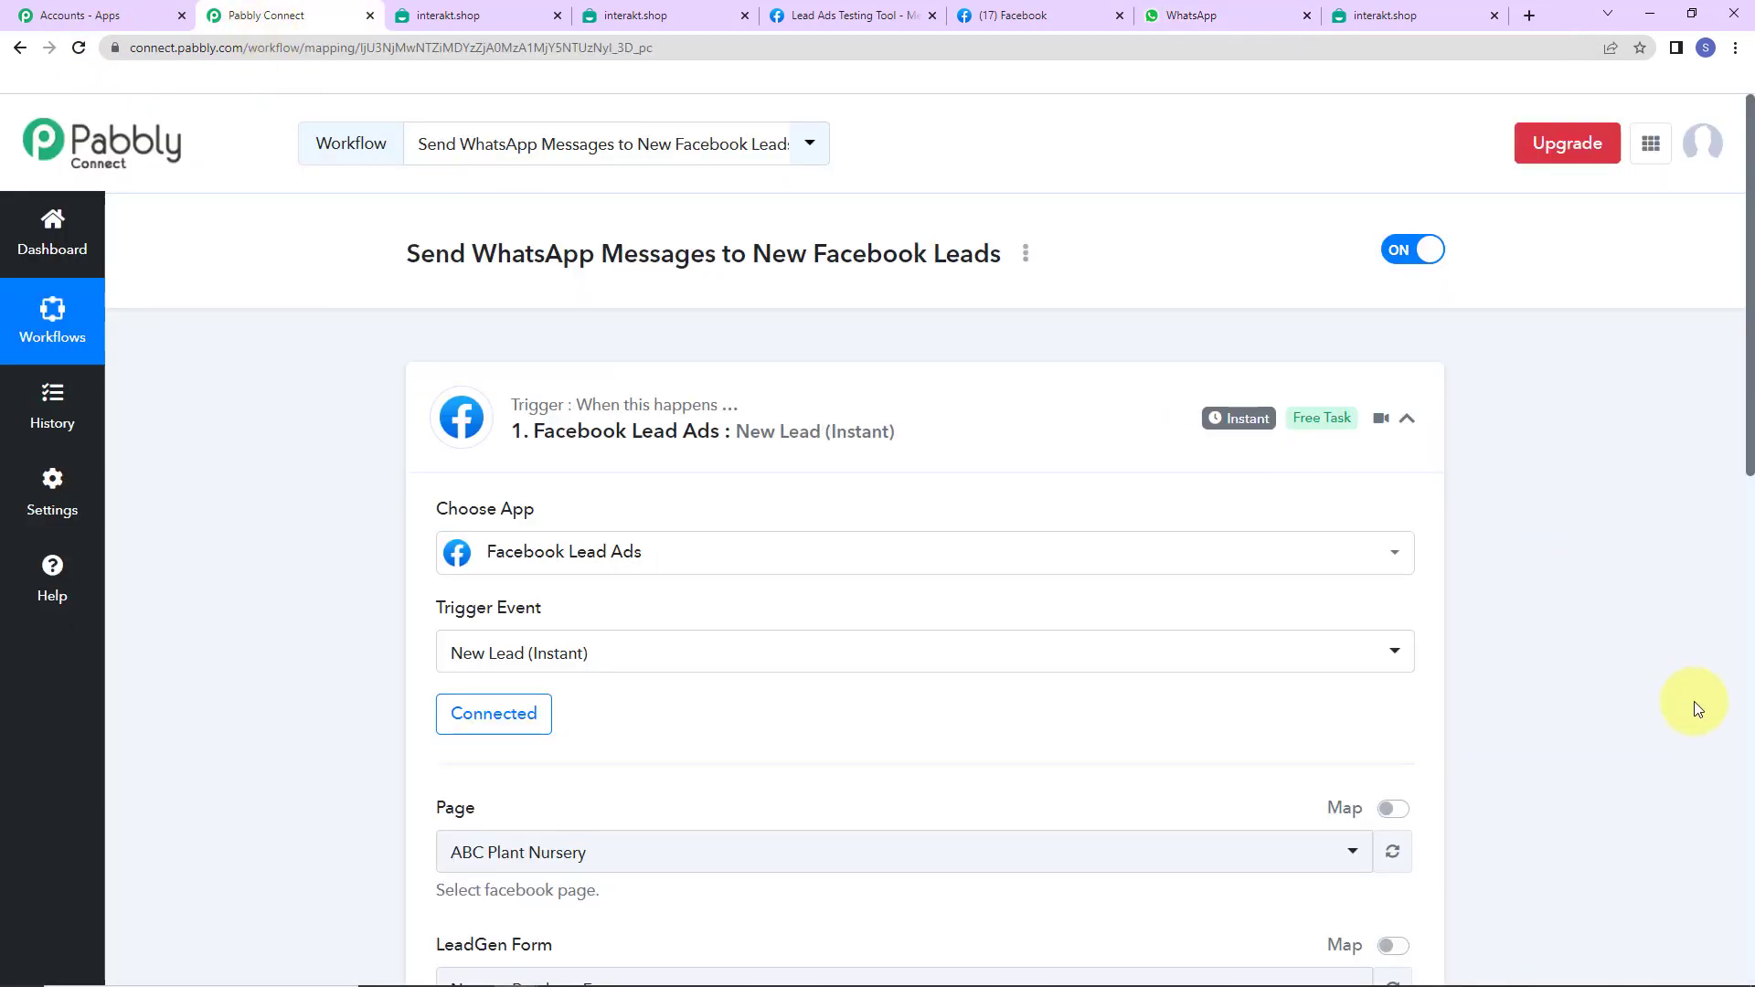
- Collapse the Facebook Lead Ads New Lead (Instant) trigger card
left_click(1407, 421)
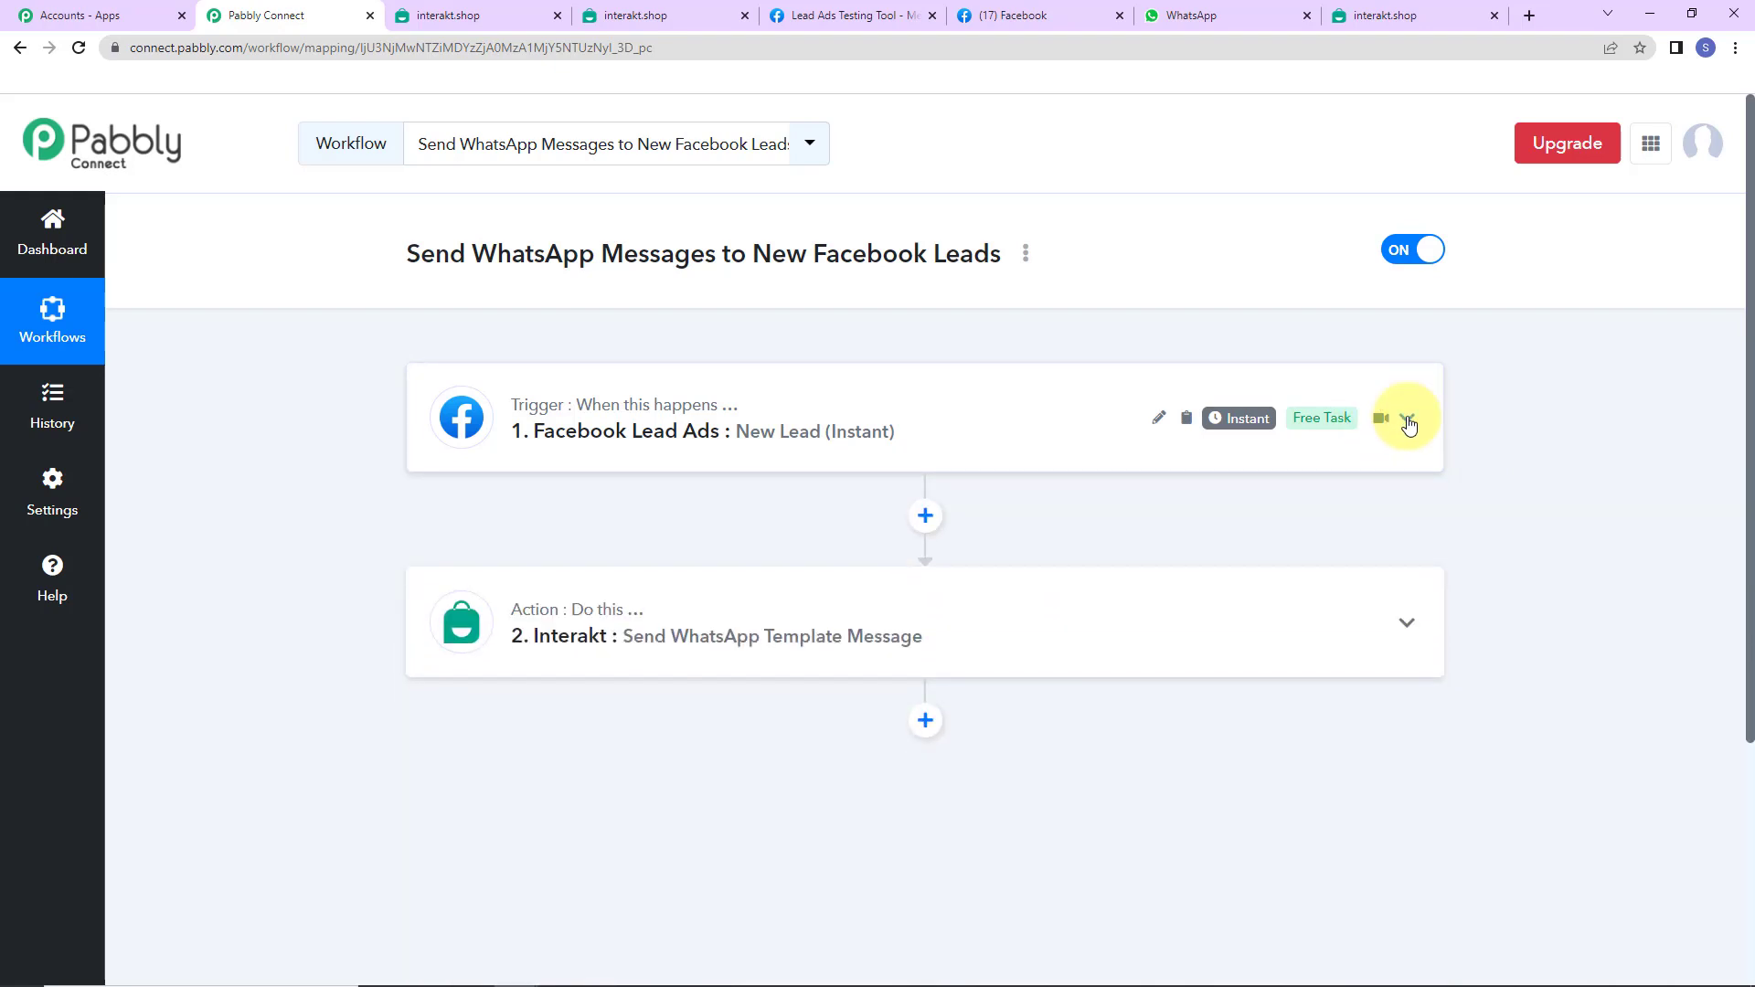